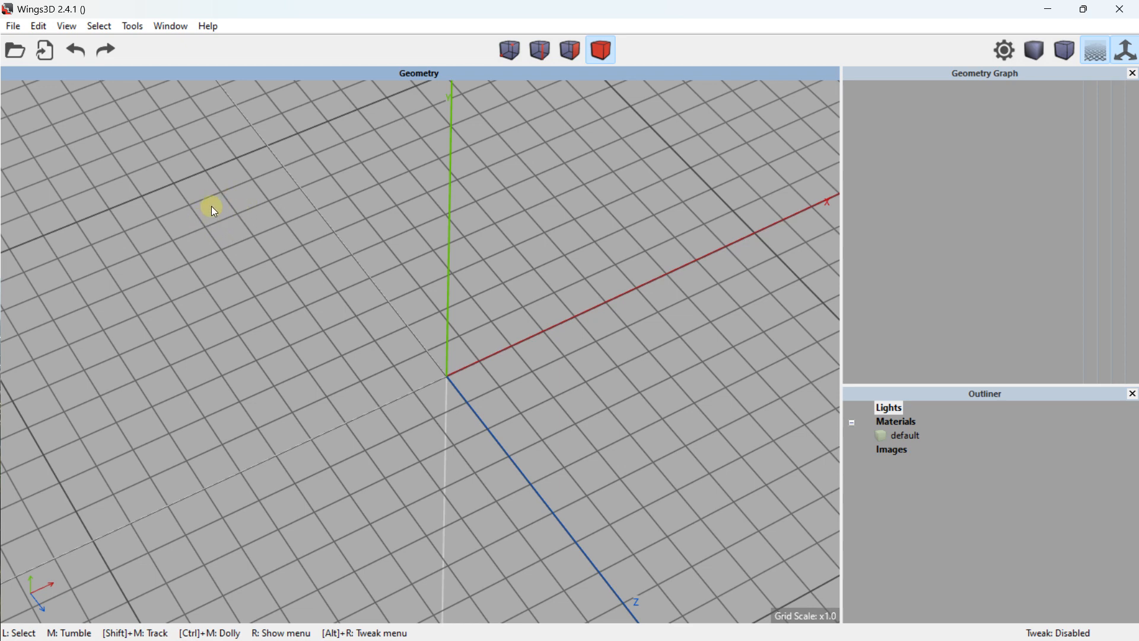
- Start a cube with custom options, setting its dimensions to X 20, Y 10 and Z 14
{"action": "right_click", "coordinate": [212, 205]}
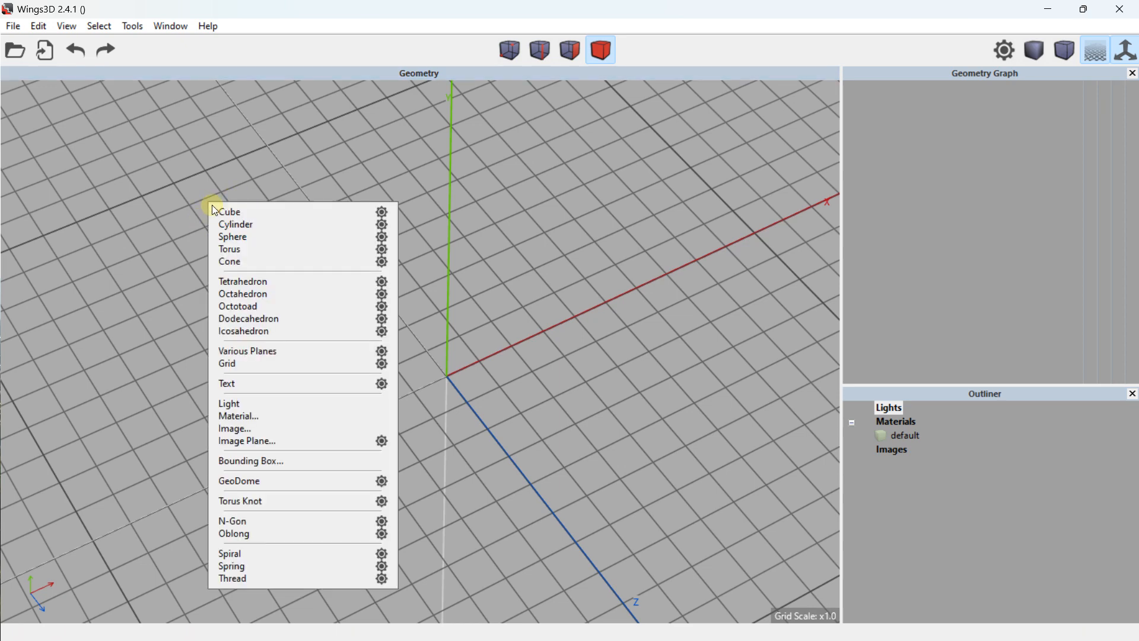
{"action": "left_click", "coordinate": [383, 215]}
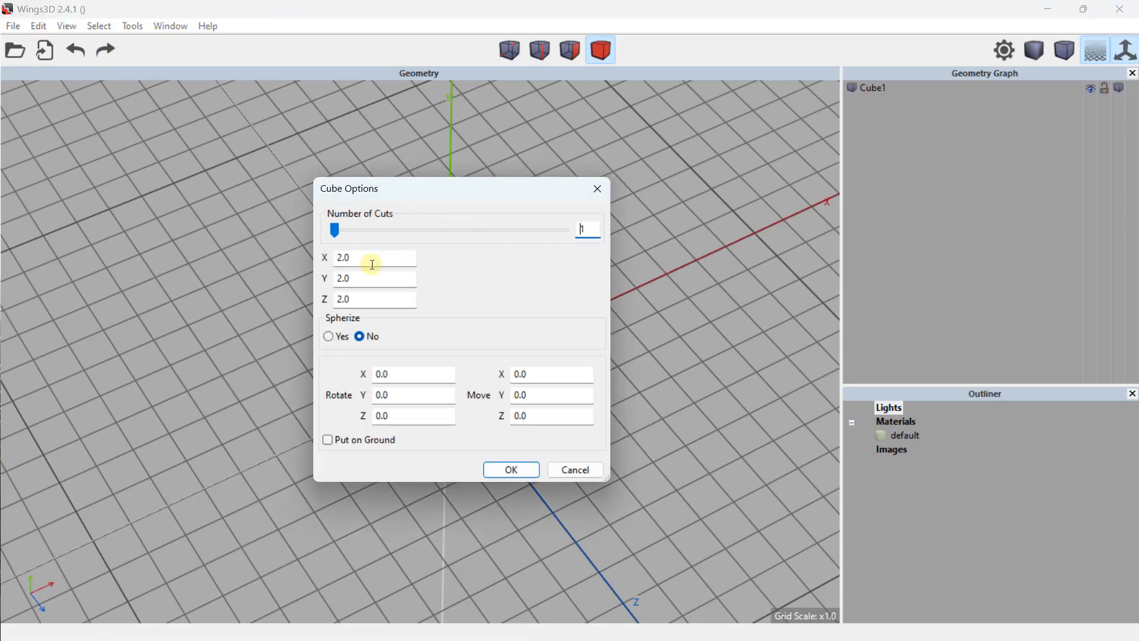
{"action": "left_click_drag", "start_coordinate": [415, 193], "coordinate": [805, 152]}
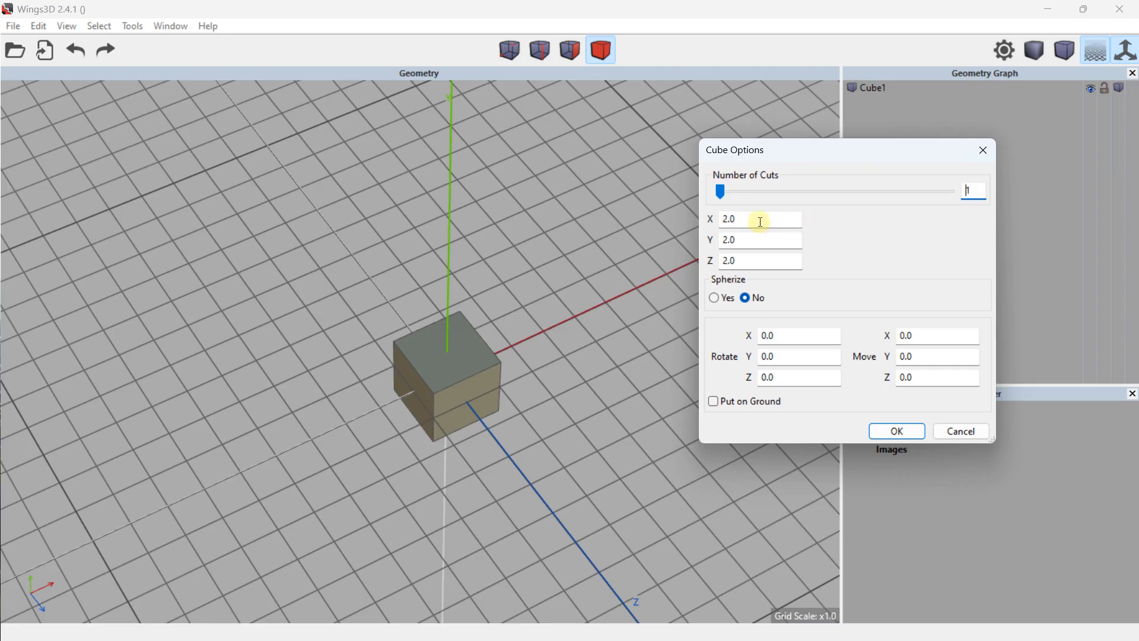
{"action": "left_click_drag", "start_coordinate": [757, 221], "coordinate": [719, 244]}
{"action": "type", "text": "^2"}
{"action": "type", "text": "0"}
{"action": "type", "text": "20"}
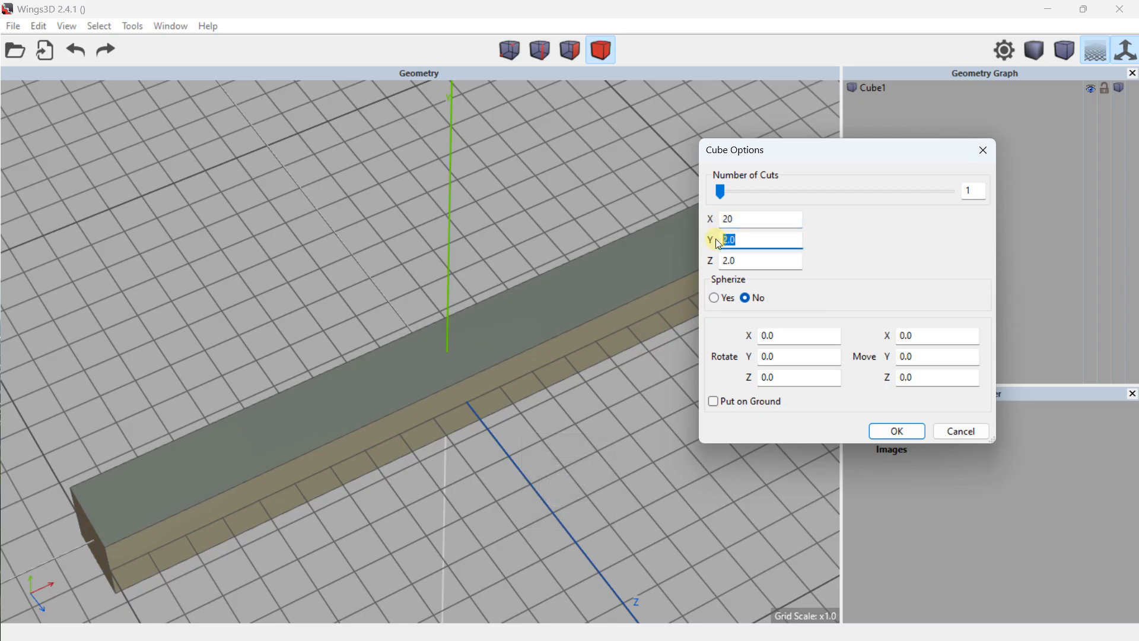
{"action": "type", "text": "6"}
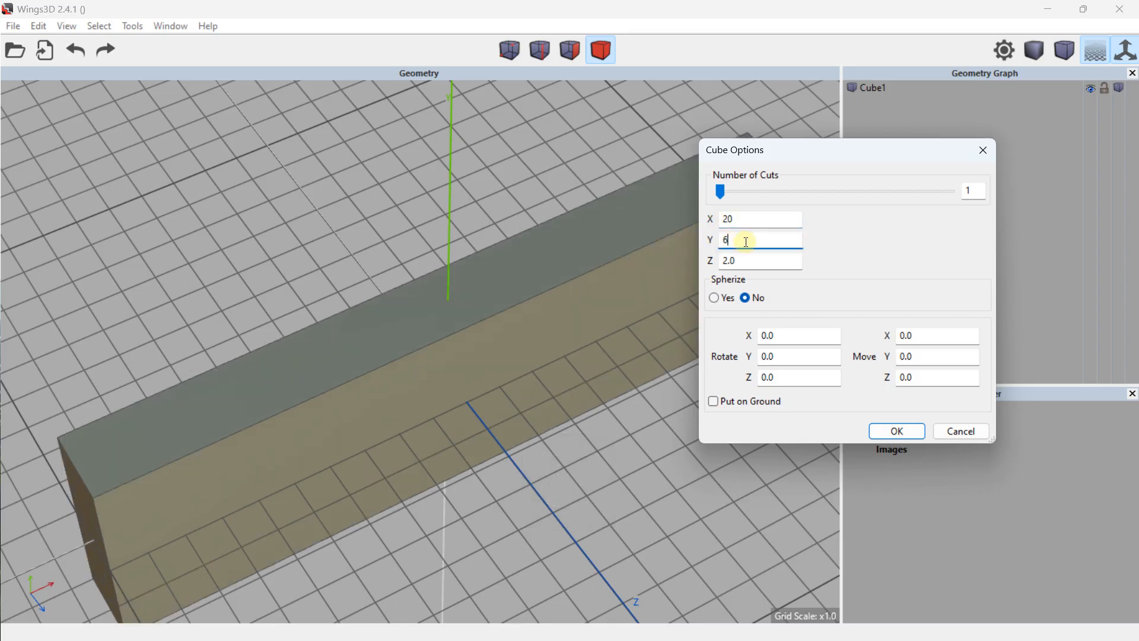
{"action": "left_click_drag", "start_coordinate": [771, 239], "coordinate": [713, 239]}
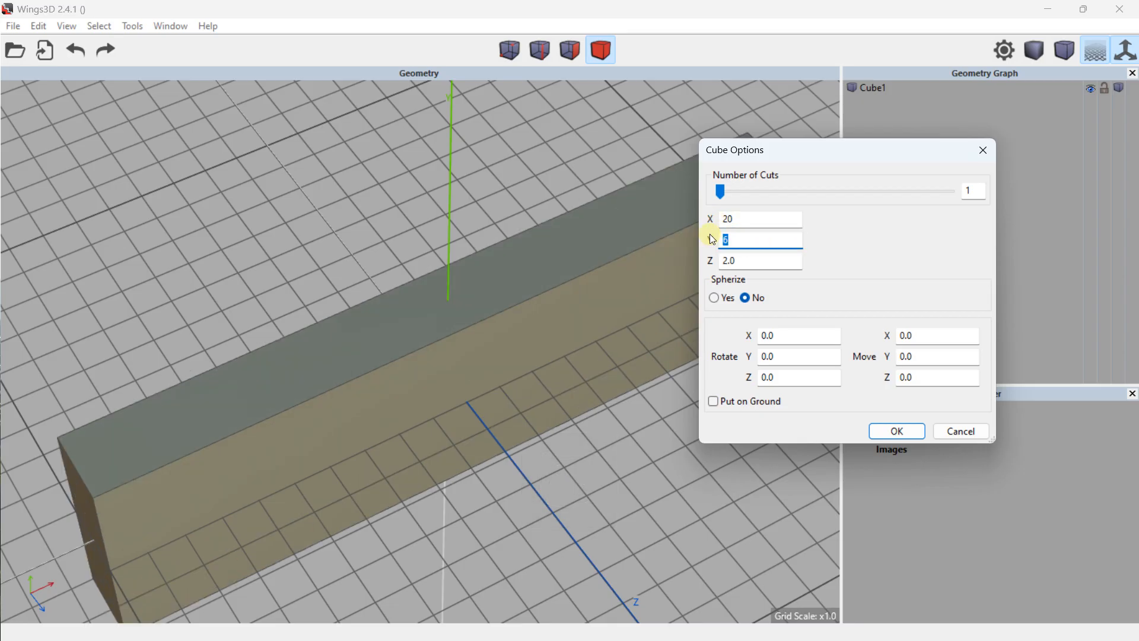
{"action": "type", "text": "10"}
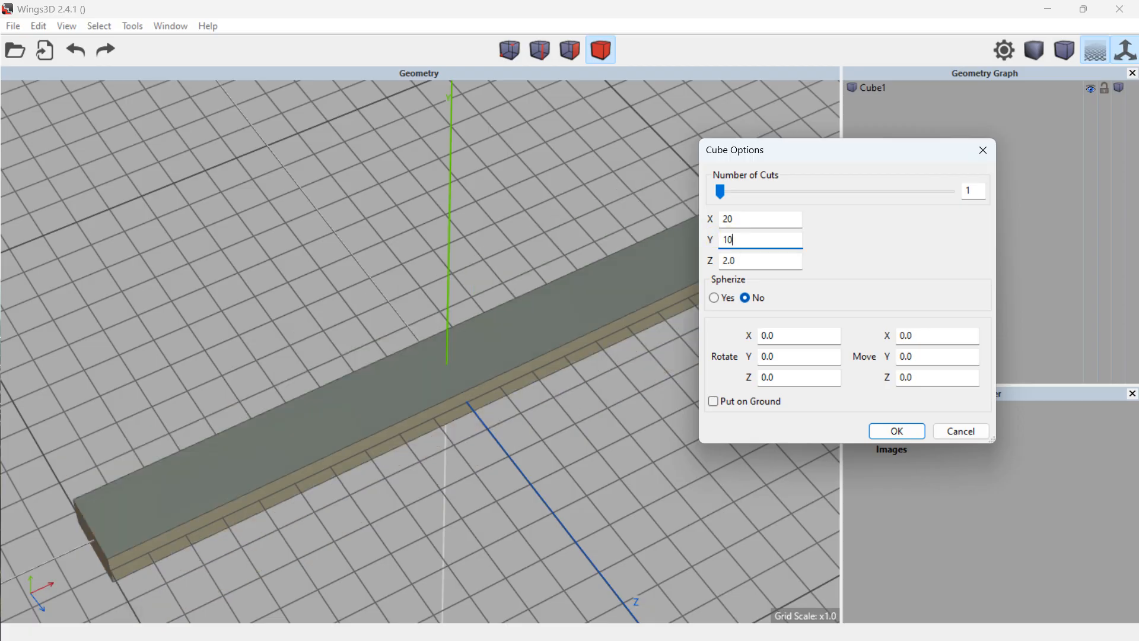
{"action": "left_click", "coordinate": [732, 262]}
{"action": "left_click_drag", "start_coordinate": [732, 261], "coordinate": [719, 262]}
{"action": "type", "text": "14"}
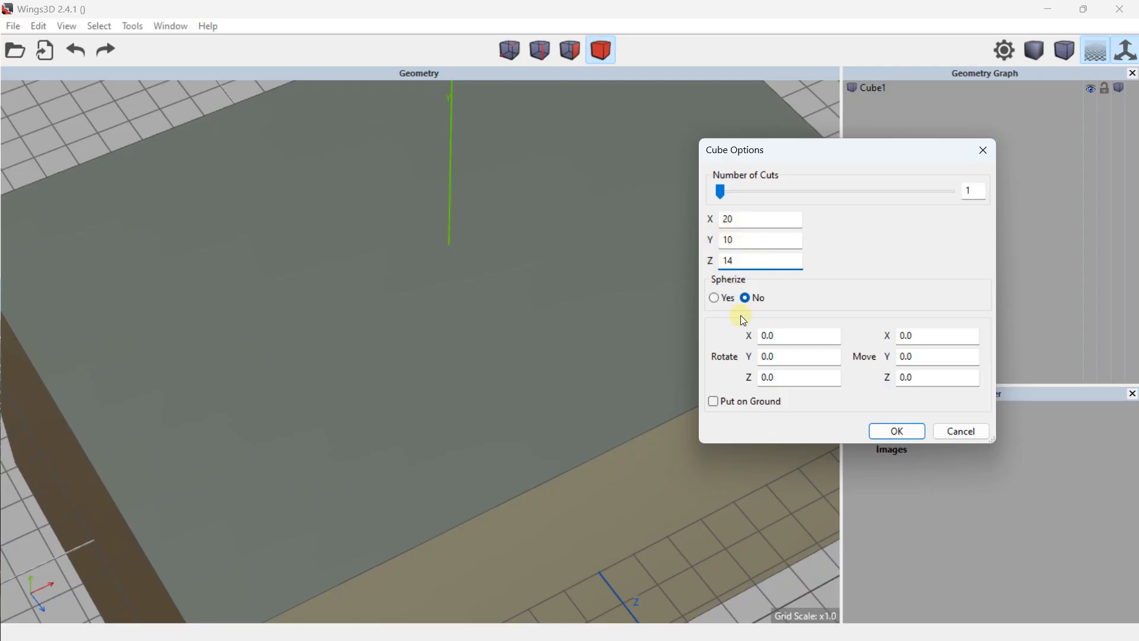
- Enable Put on Ground for the cube and create it
{"action": "left_click", "coordinate": [906, 430]}
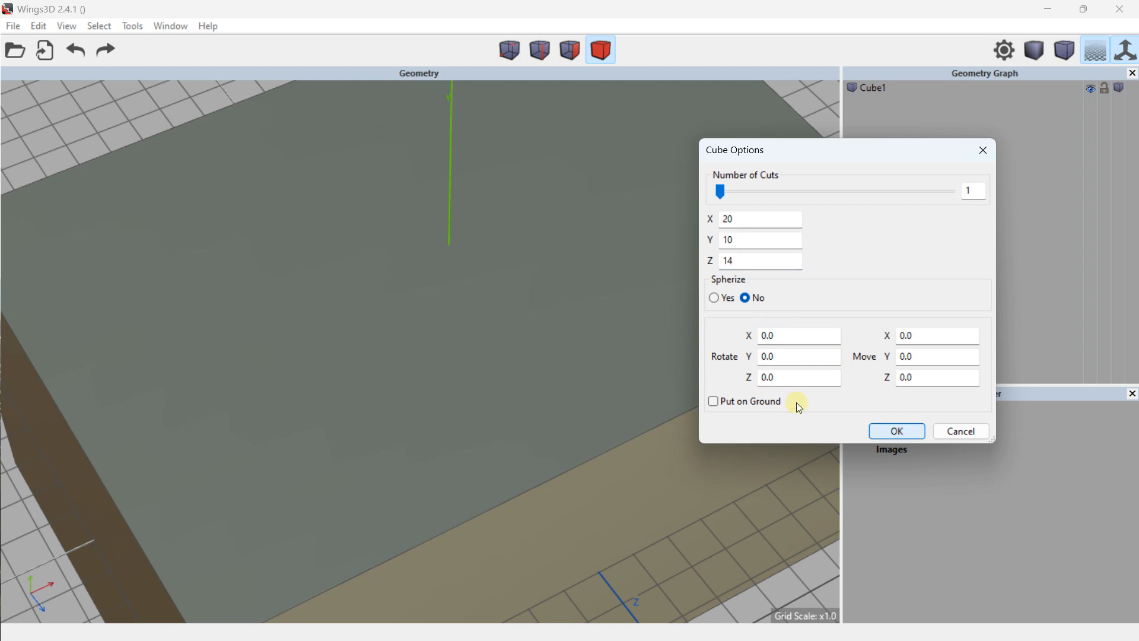
{"action": "left_click", "coordinate": [763, 403]}
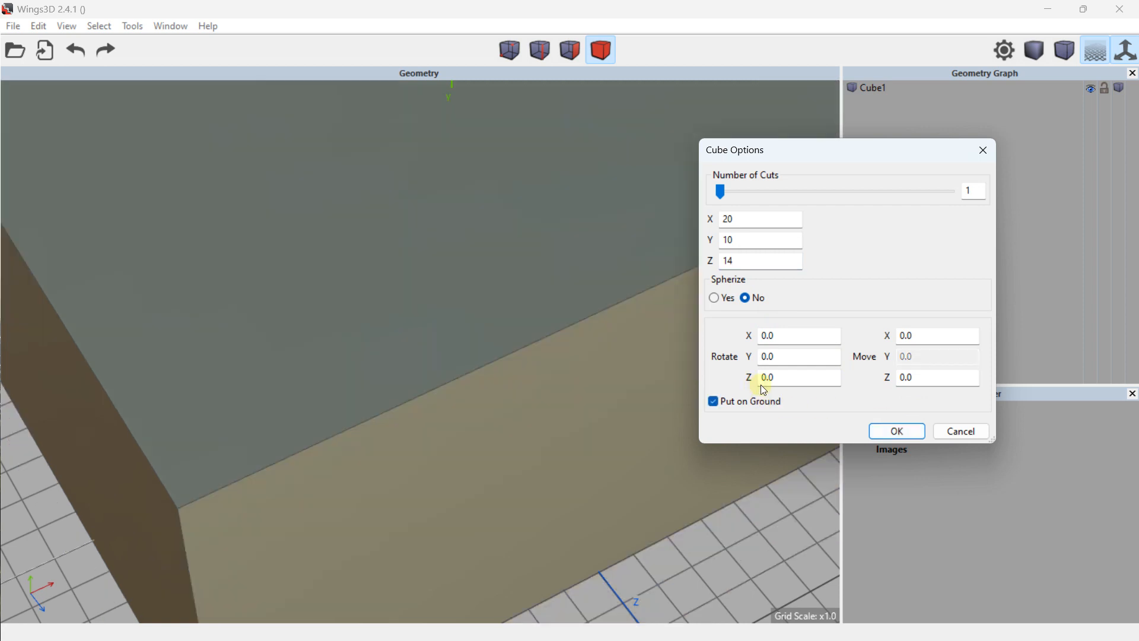
{"action": "left_click", "coordinate": [886, 430]}
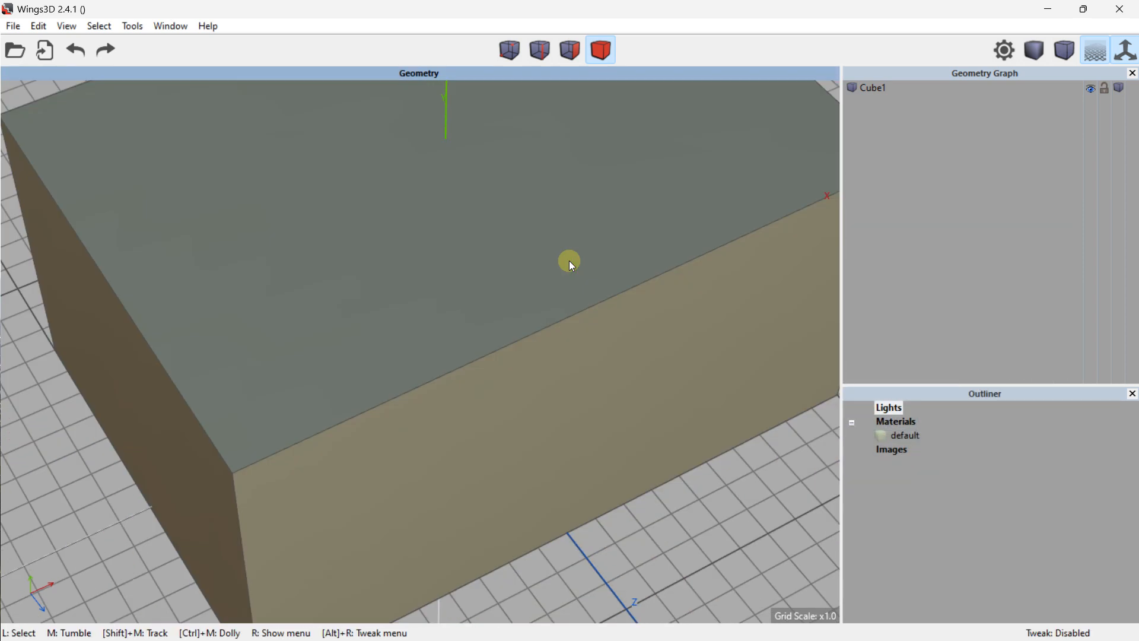
- Switch to body selection mode
{"action": "scroll", "coordinate": [568, 261], "scroll_direction": "down", "scroll_amount": 5}
{"action": "middle_click_drag", "start_coordinate": [566, 261], "coordinate": [548, 270]}
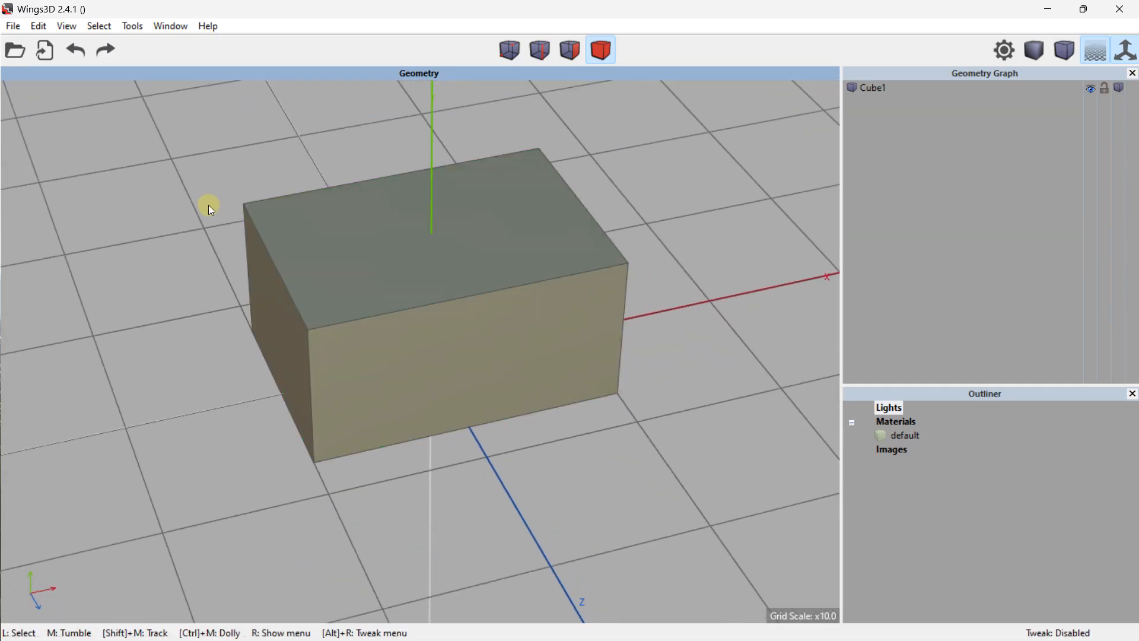
{"action": "middle_click_drag", "start_coordinate": [251, 221], "coordinate": [255, 217]}
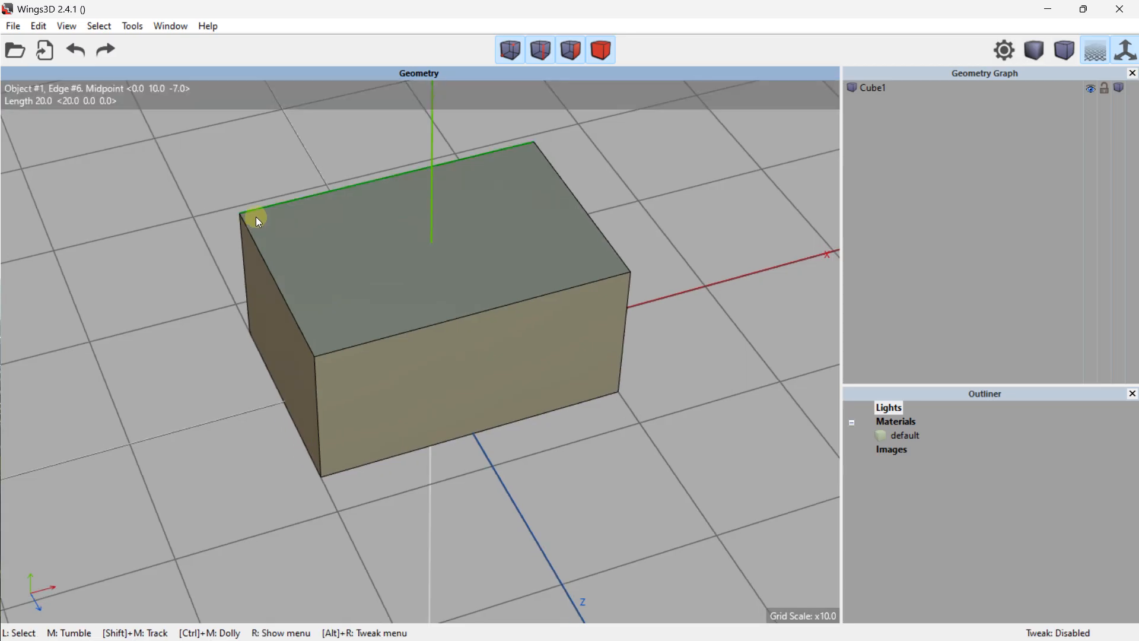
{"action": "scroll", "coordinate": [257, 214], "scroll_direction": "down", "scroll_amount": 2}
{"action": "left_click", "coordinate": [604, 53]}
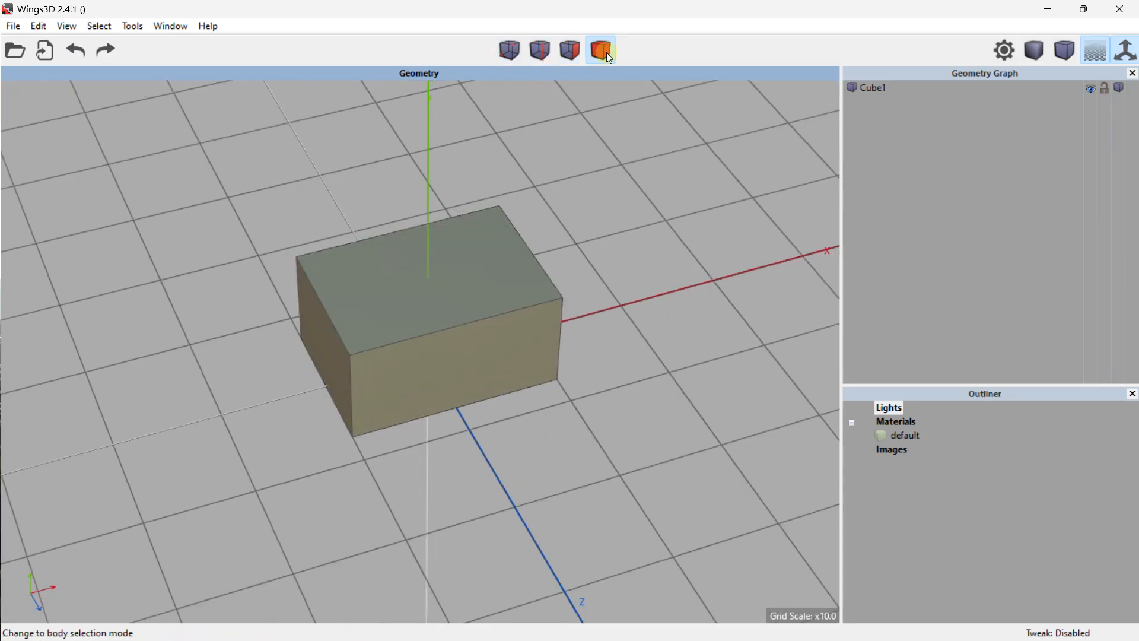
{"action": "left_click", "coordinate": [170, 26]}
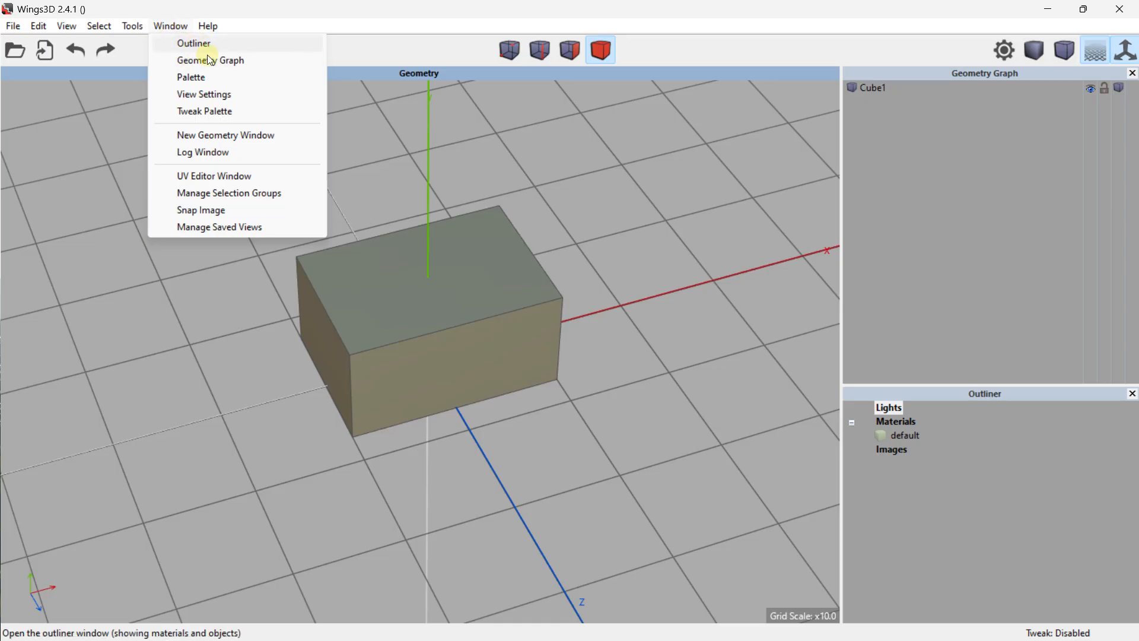
{"action": "left_click", "coordinate": [95, 158]}
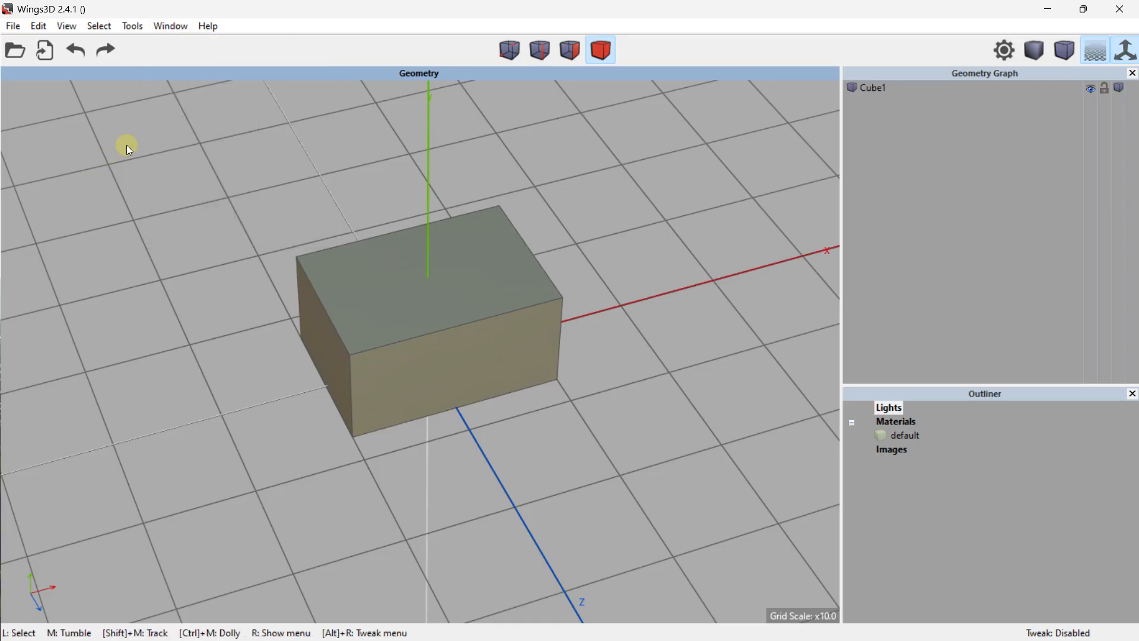
{"action": "left_click", "coordinate": [169, 28]}
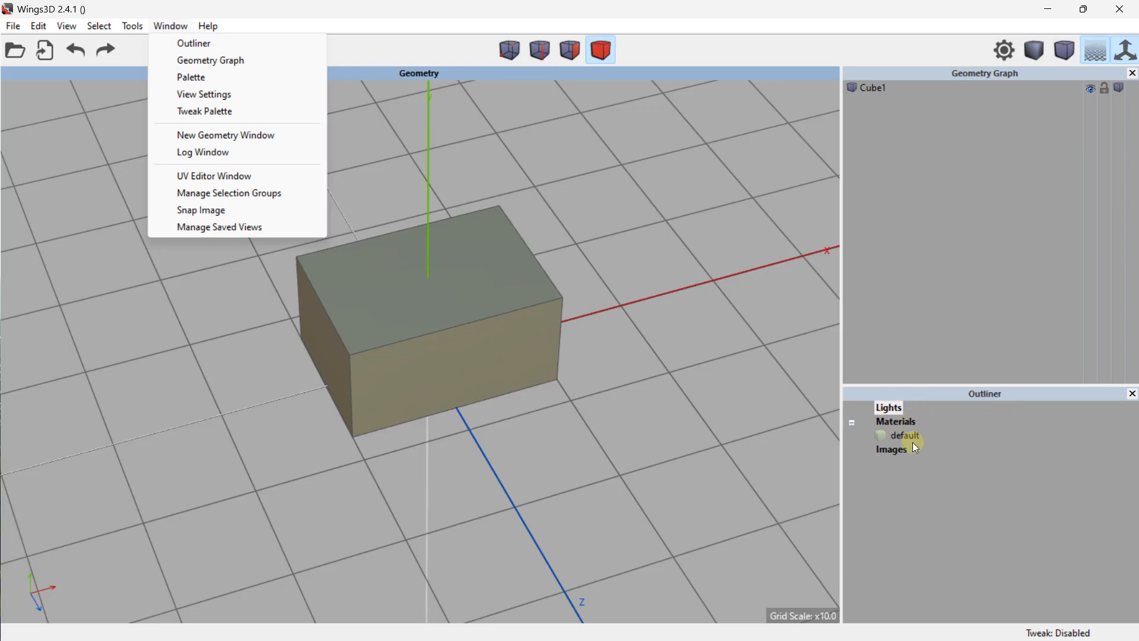
{"action": "left_click", "coordinate": [649, 289]}
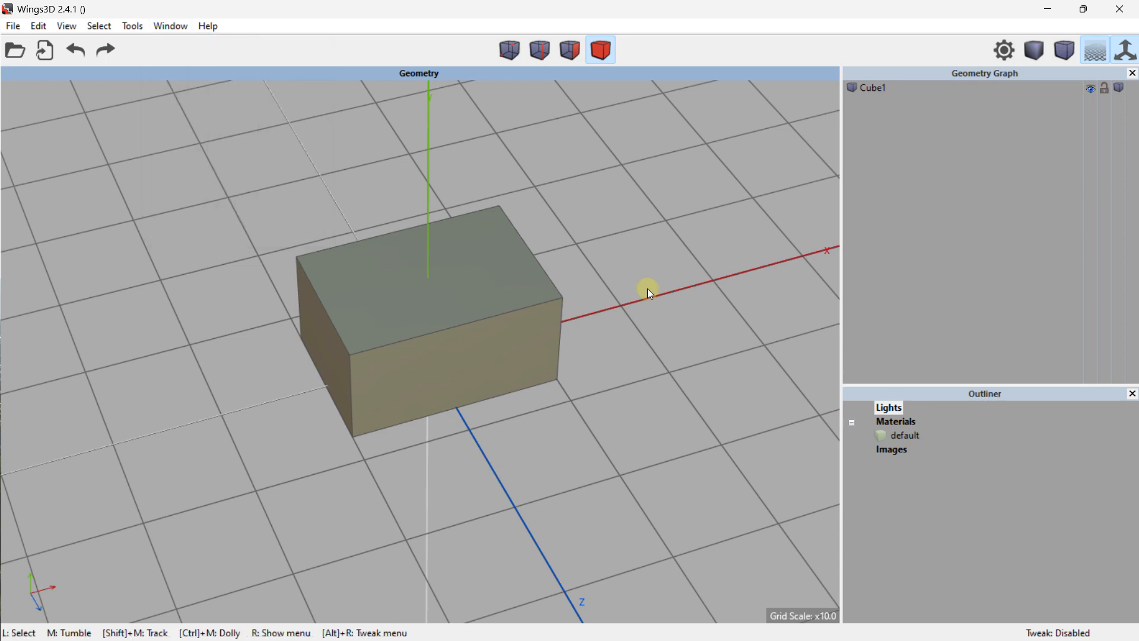
- Create a new material named Metal
{"action": "right_click", "coordinate": [185, 176]}
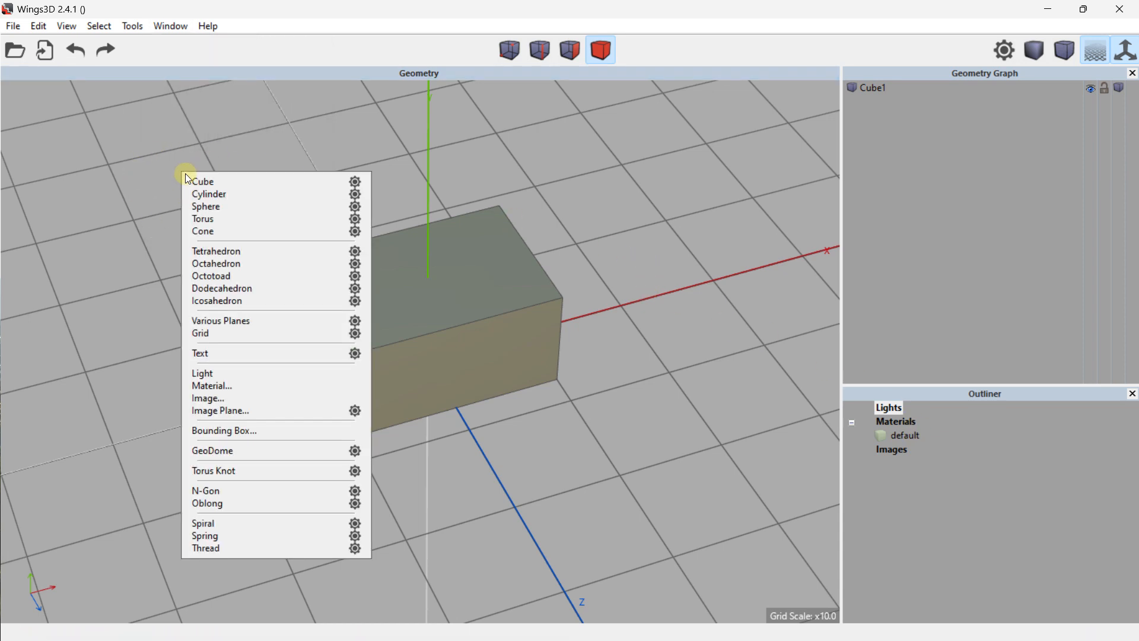
{"action": "left_click", "coordinate": [215, 387]}
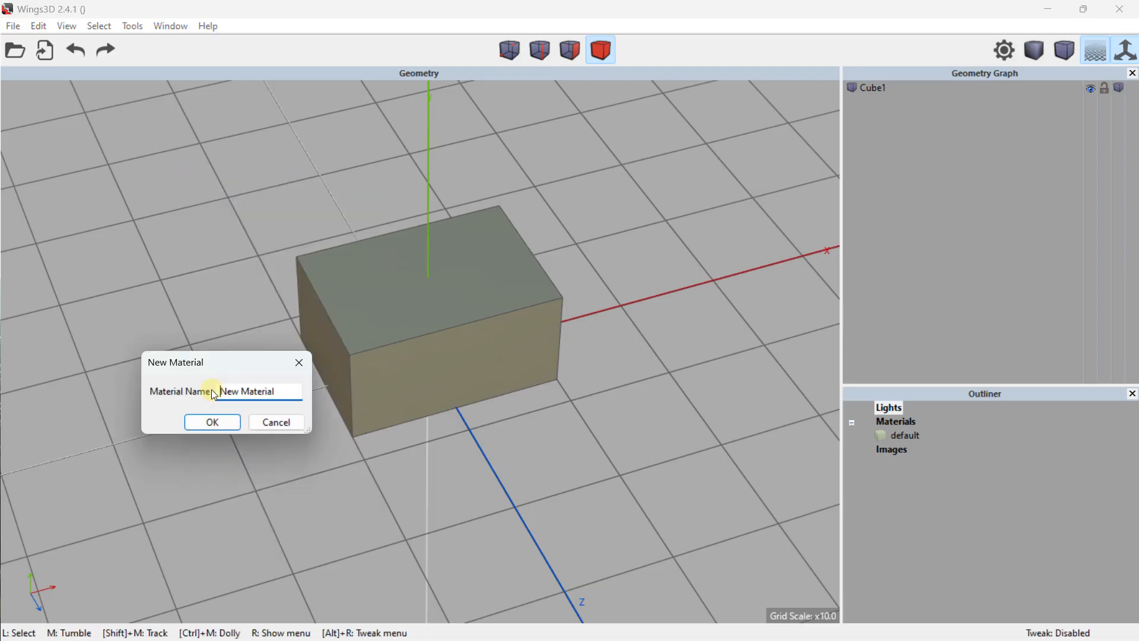
{"action": "left_click_drag", "start_coordinate": [289, 392], "coordinate": [219, 392]}
{"action": "key", "text": "BackSpace"}
{"action": "type", "text": "Metal"}
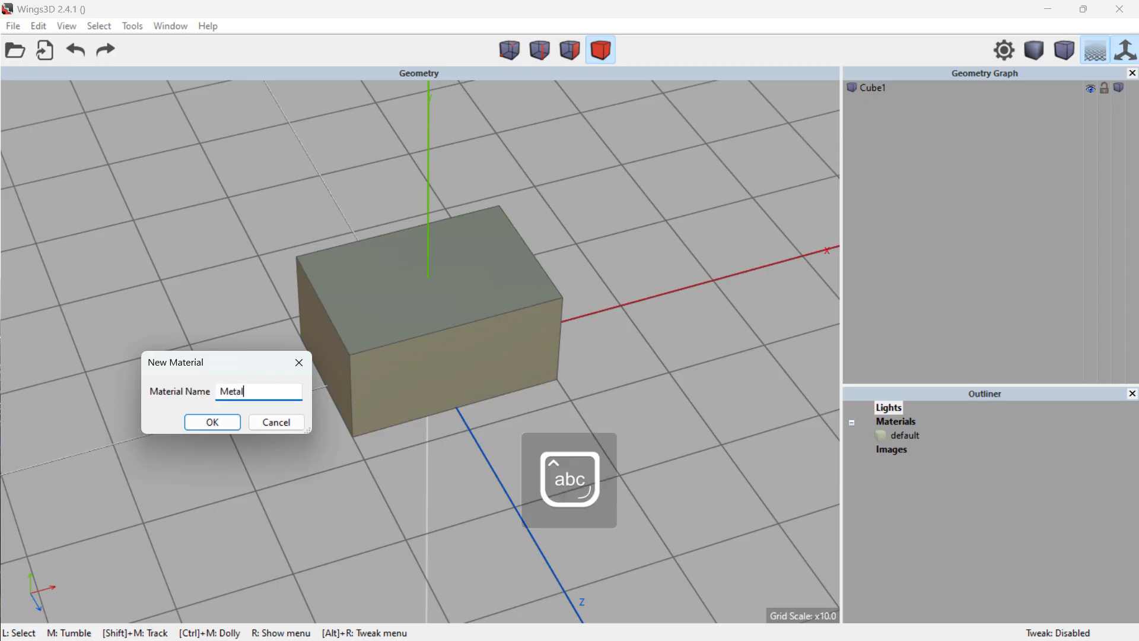
{"action": "left_click", "coordinate": [210, 423]}
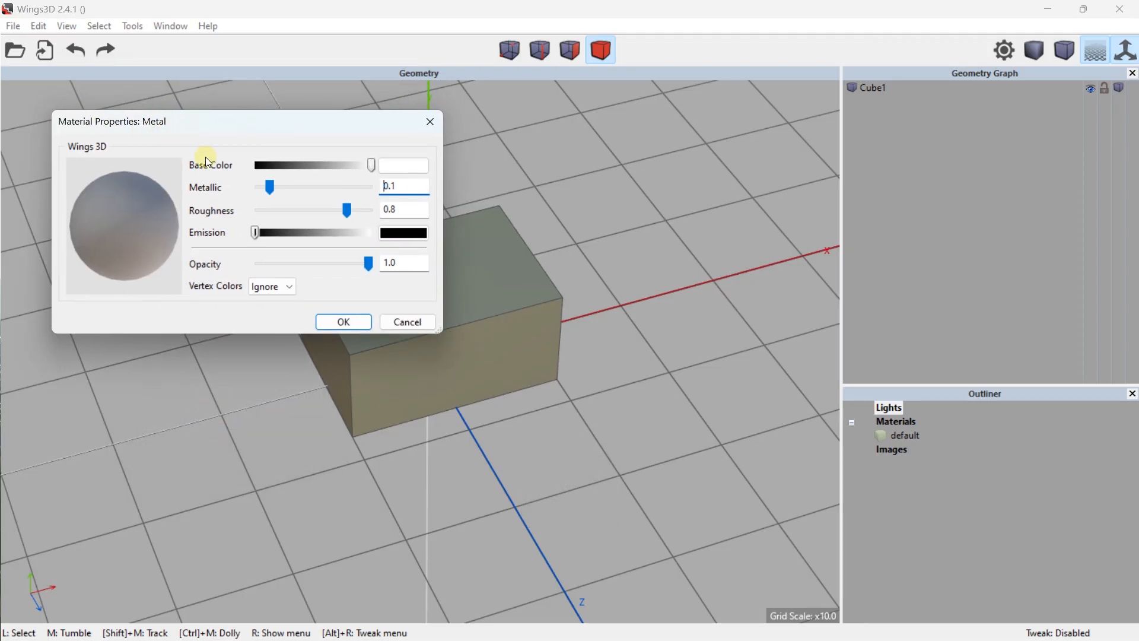
- Set the Metal material's base color to pure yellow (red 255, green 255, blue 0)
{"action": "left_click", "coordinate": [403, 166]}
{"action": "left_click", "coordinate": [93, 187]}
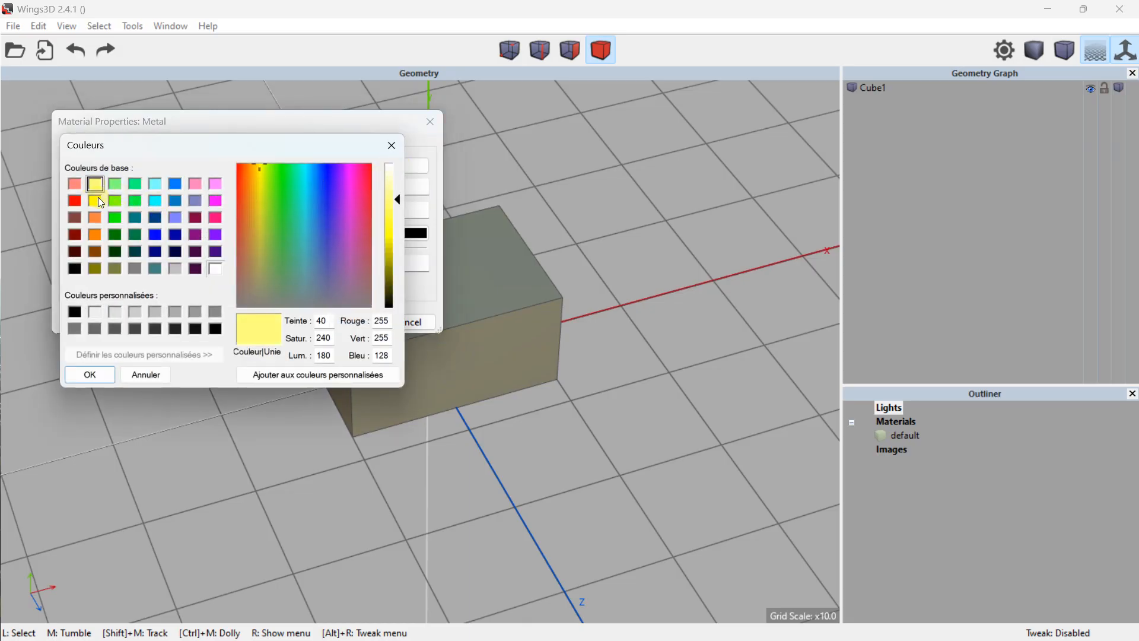
{"action": "left_click", "coordinate": [97, 199]}
{"action": "left_click_drag", "start_coordinate": [323, 190], "coordinate": [310, 199]}
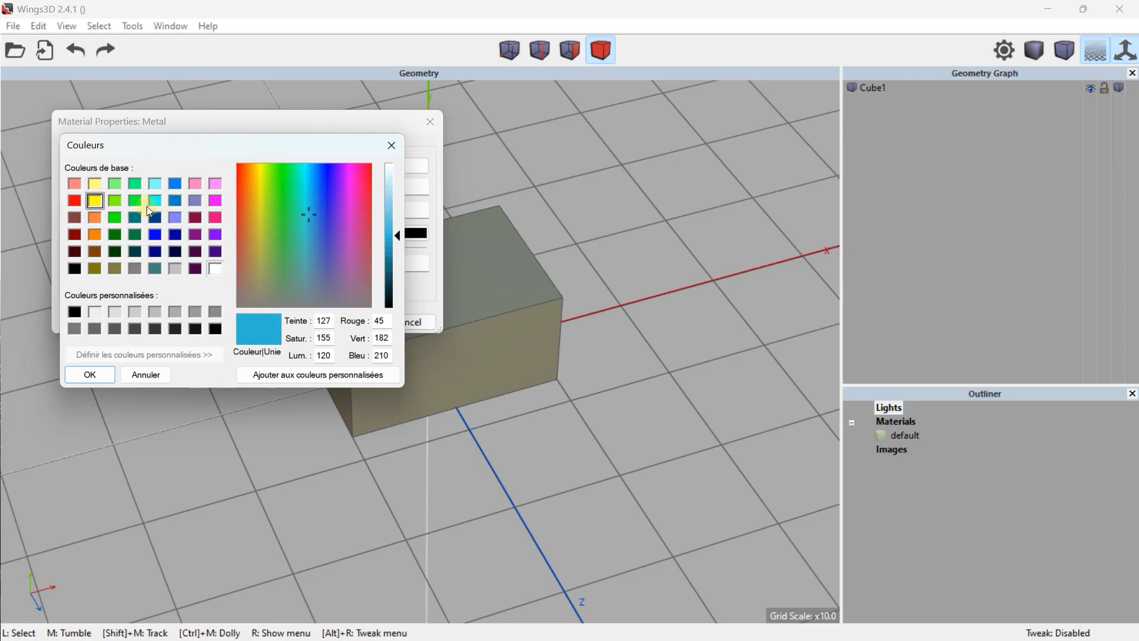
{"action": "left_click", "coordinate": [94, 201]}
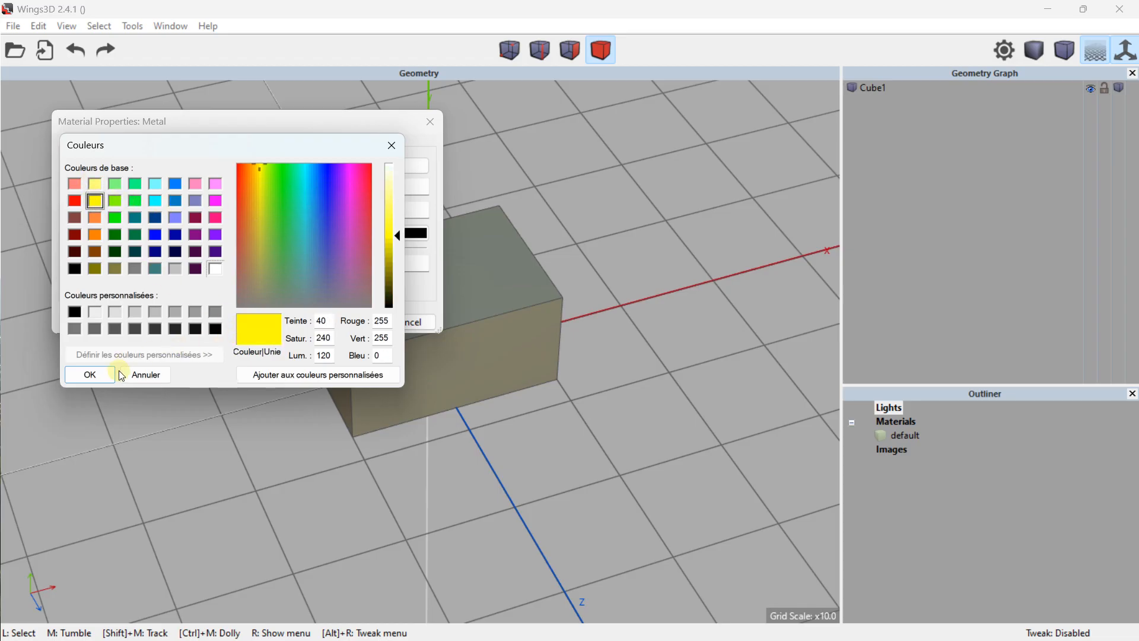
{"action": "left_click", "coordinate": [91, 375]}
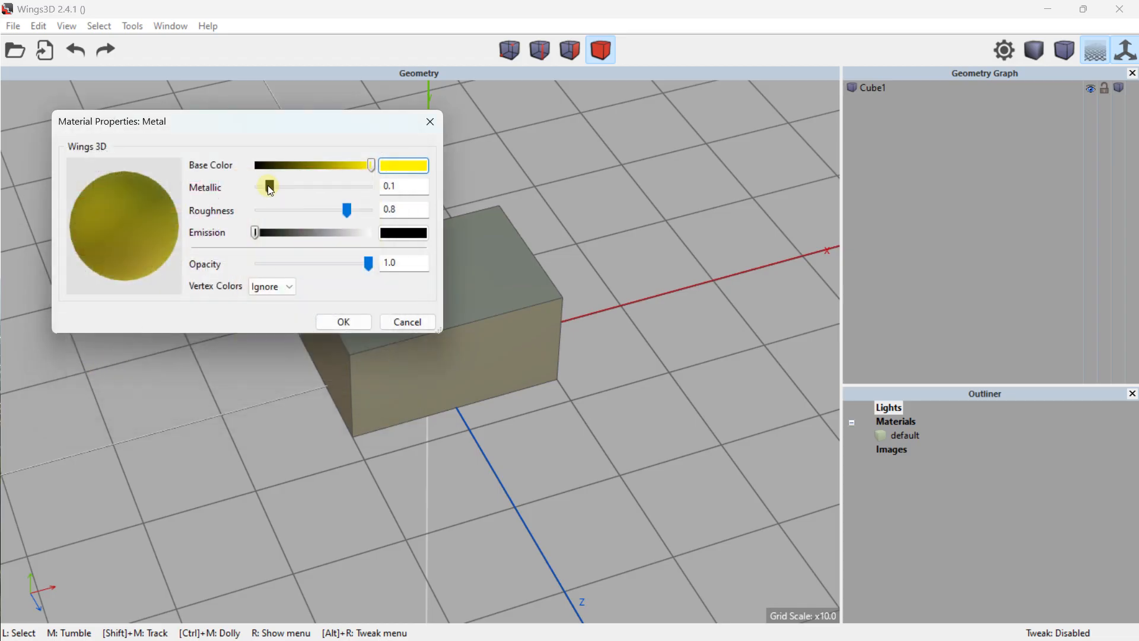
- Set the Metal material's metallic value to 0.82 and roughness to 0.12, with black emission and opacity 1.0
{"action": "mouse_move", "coordinate": [270, 190]}
{"action": "left_mouse_down"}
{"action": "mouse_move", "coordinate": [328, 200]}
{"action": "mouse_move", "coordinate": [259, 210]}
{"action": "mouse_move", "coordinate": [380, 208]}
{"action": "mouse_move", "coordinate": [247, 202]}
{"action": "mouse_move", "coordinate": [387, 200]}
{"action": "mouse_move", "coordinate": [345, 189]}
{"action": "mouse_move", "coordinate": [355, 212]}
{"action": "mouse_move", "coordinate": [330, 210]}
{"action": "mouse_move", "coordinate": [255, 179]}
{"action": "mouse_move", "coordinate": [322, 187]}
{"action": "mouse_move", "coordinate": [308, 181]}
{"action": "mouse_move", "coordinate": [128, 157]}
{"action": "mouse_move", "coordinate": [348, 182]}
{"action": "mouse_move", "coordinate": [322, 208]}
{"action": "mouse_move", "coordinate": [271, 205]}
{"action": "left_mouse_up"}
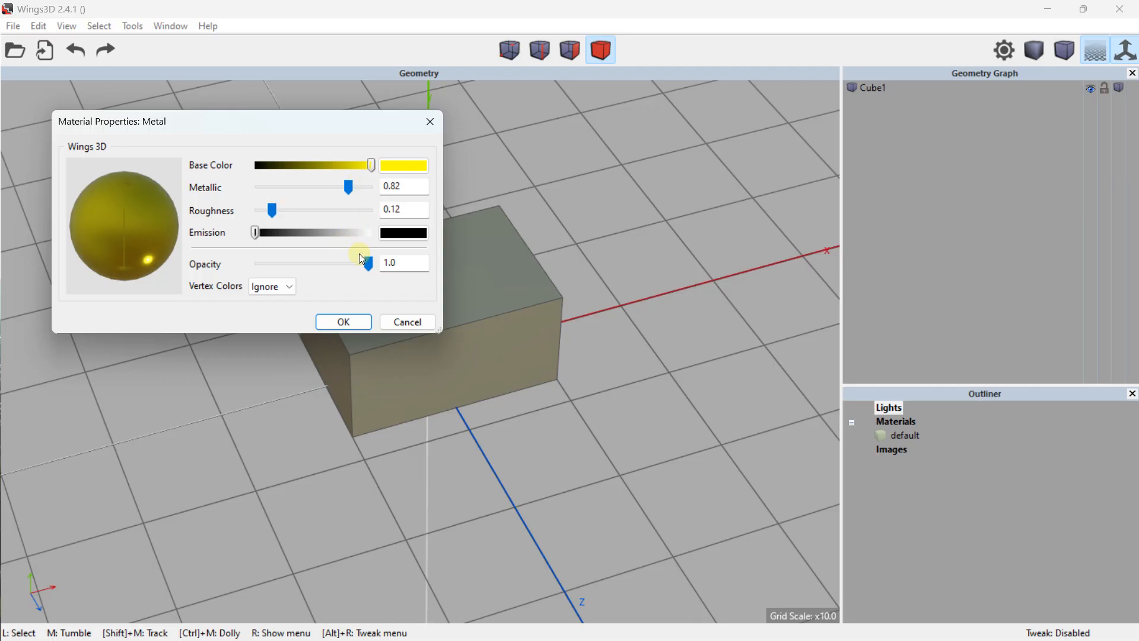
{"action": "left_click", "coordinate": [264, 235]}
{"action": "mouse_move", "coordinate": [264, 236]}
{"action": "left_mouse_down"}
{"action": "mouse_move", "coordinate": [491, 234]}
{"action": "mouse_move", "coordinate": [246, 233]}
{"action": "left_mouse_up"}
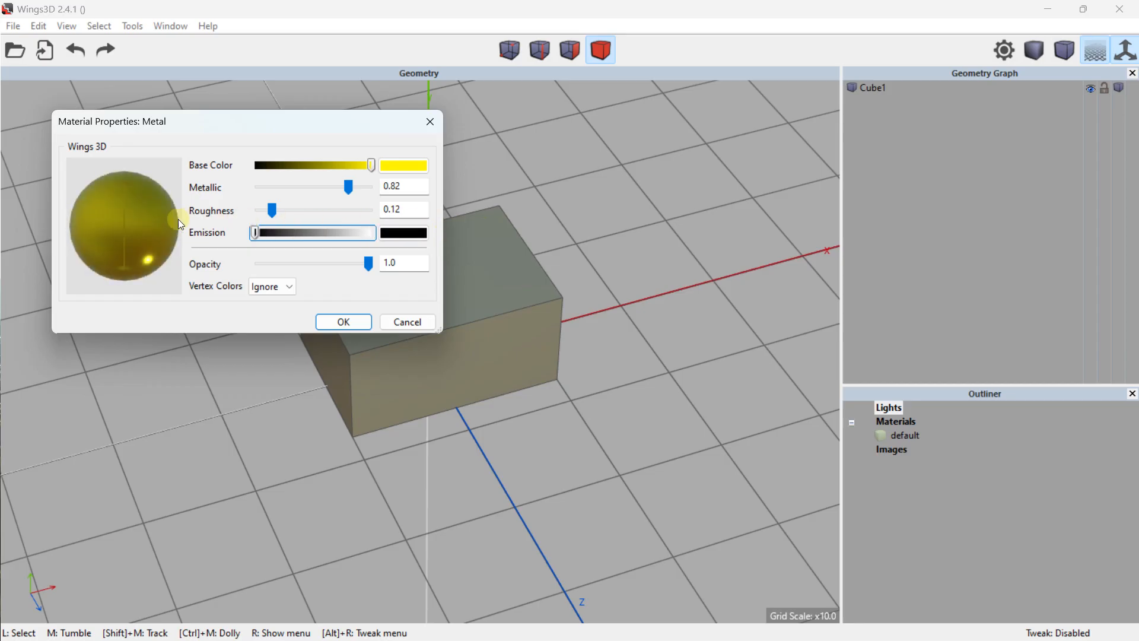
{"action": "left_click_drag", "start_coordinate": [371, 265], "coordinate": [452, 257]}
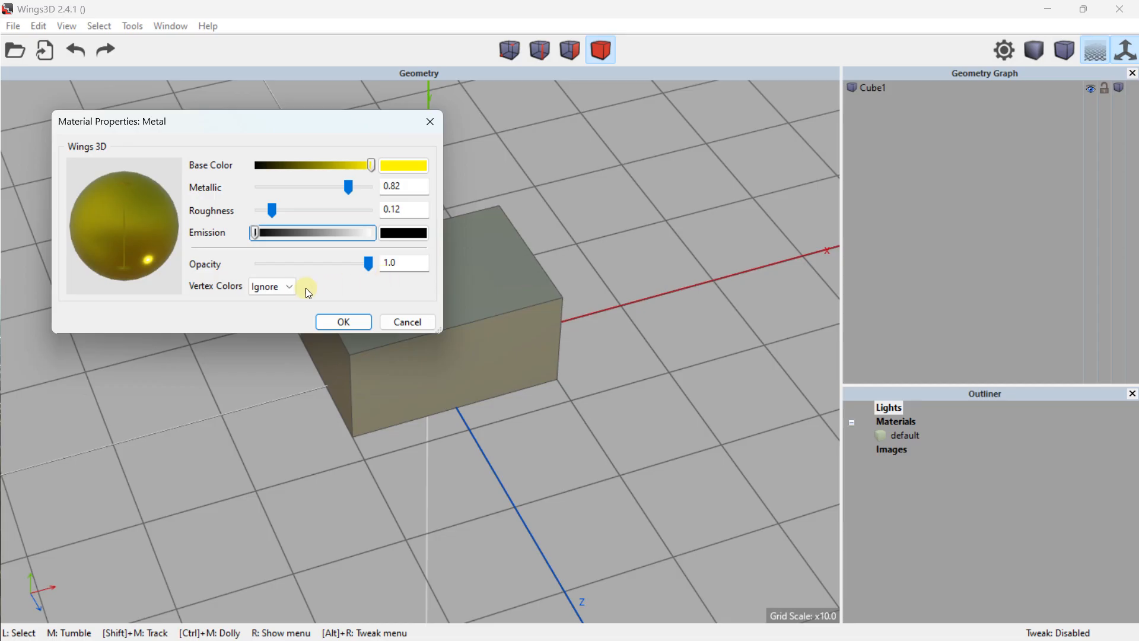
- Keep vertex colors on Ignore and accept the Metal material's properties
{"action": "left_click", "coordinate": [286, 287]}
{"action": "left_click", "coordinate": [279, 295]}
{"action": "left_click", "coordinate": [278, 292]}
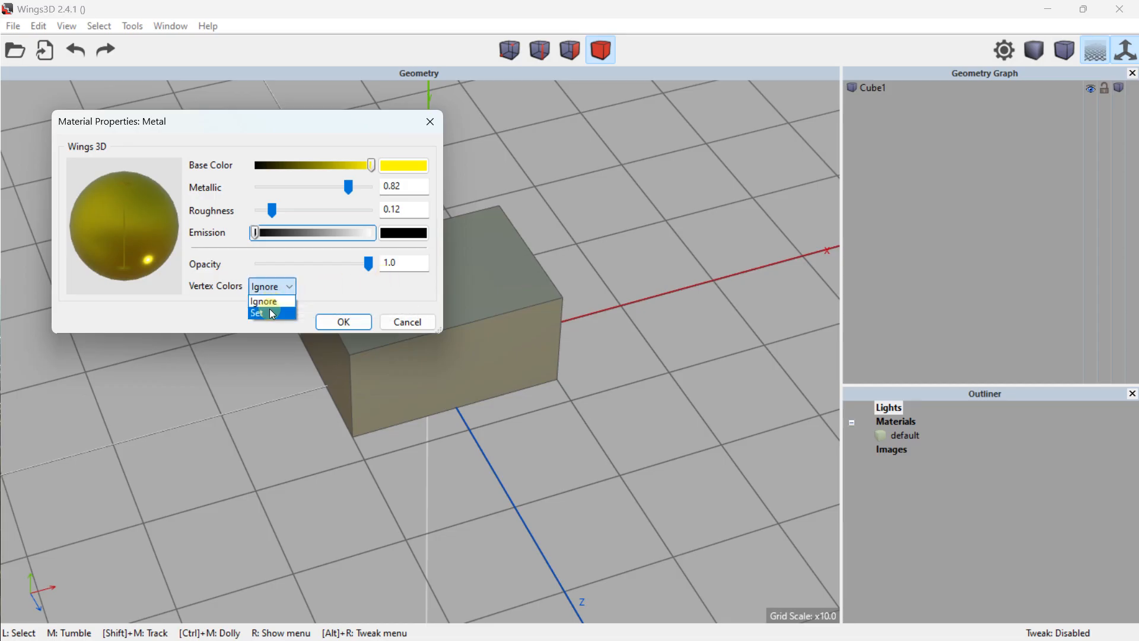
{"action": "left_click", "coordinate": [277, 293]}
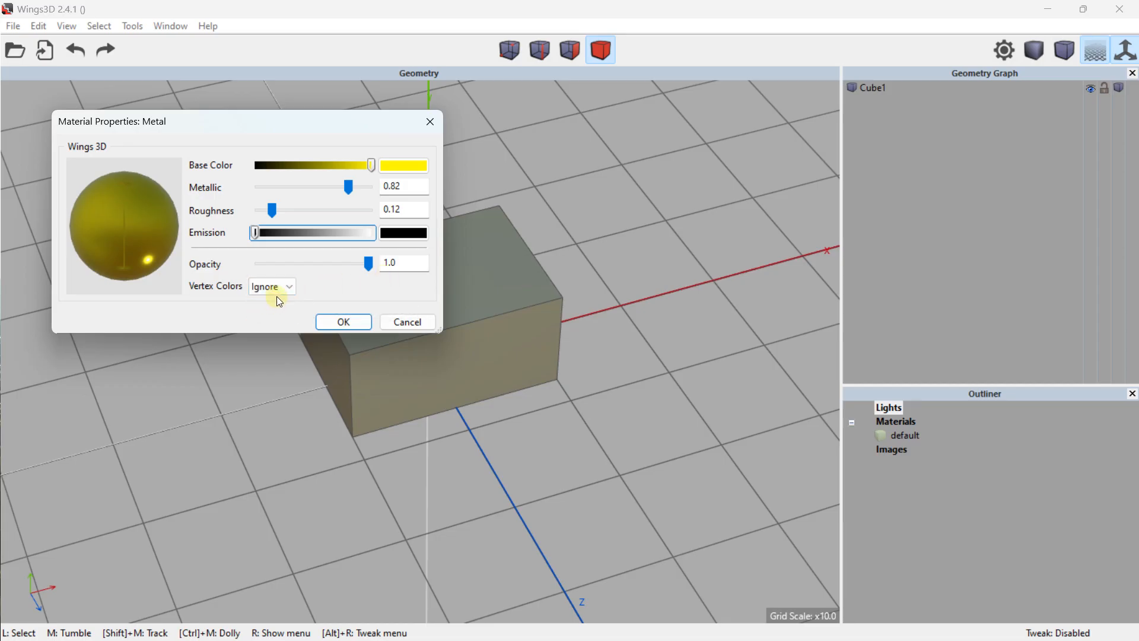
{"action": "left_click", "coordinate": [333, 321]}
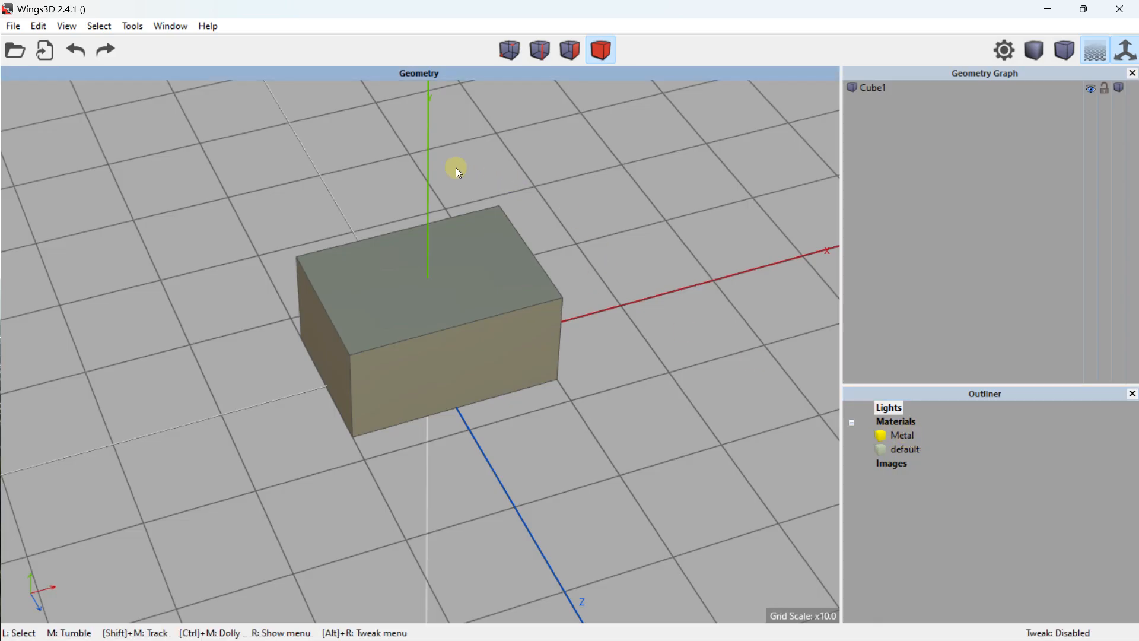
- Create a new material named Plastic
{"action": "right_click", "coordinate": [165, 164]}
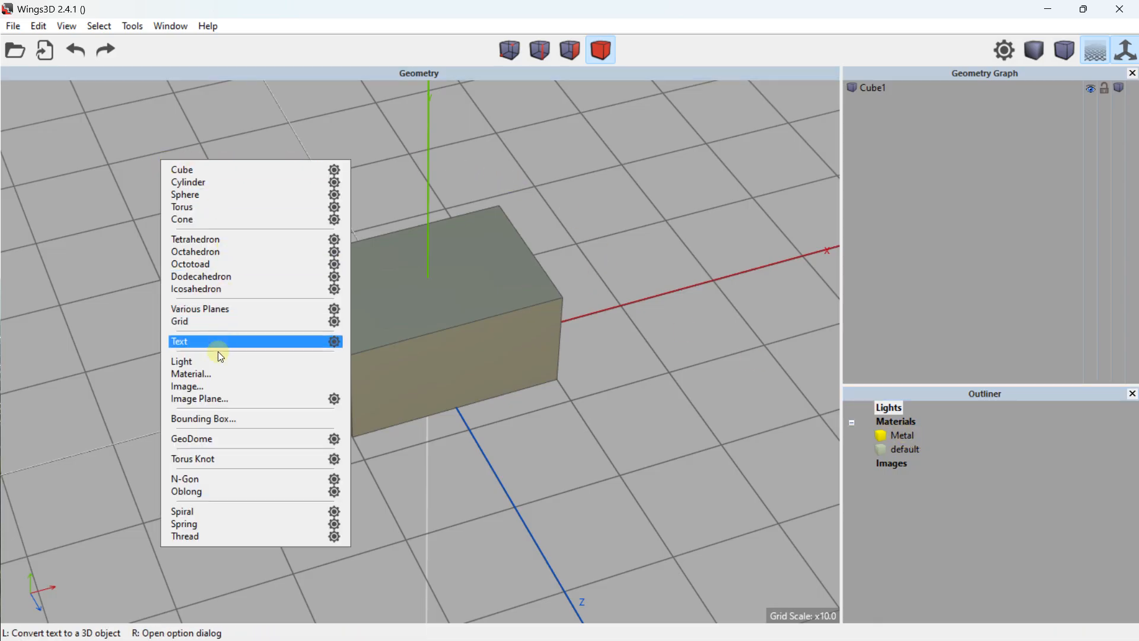
{"action": "left_click", "coordinate": [206, 374]}
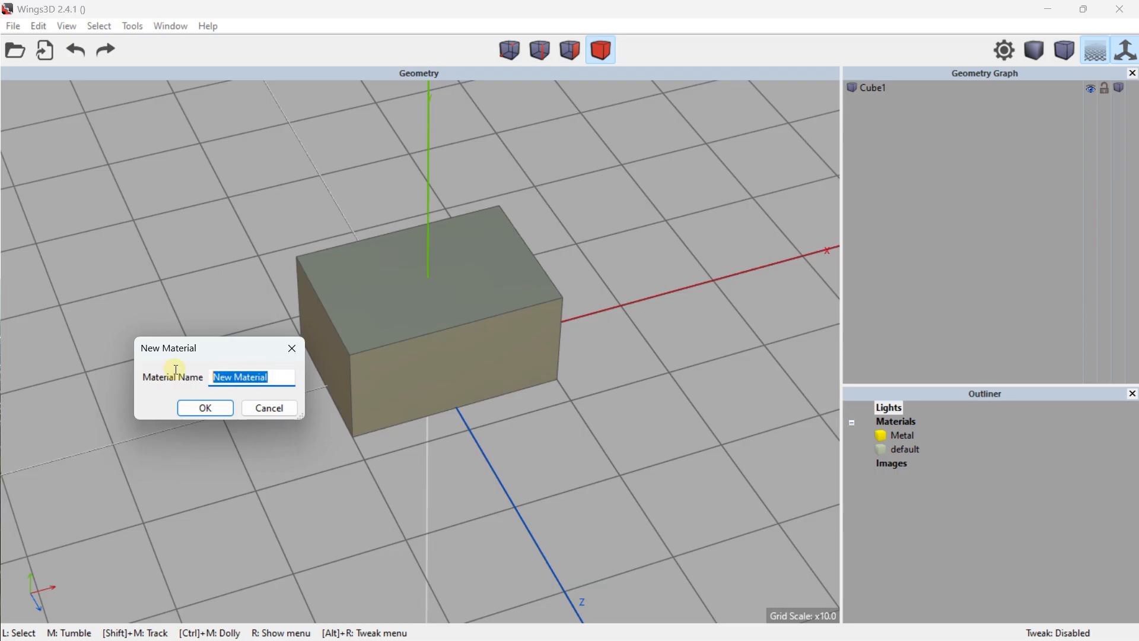
{"action": "type", "text": "Plastic"}
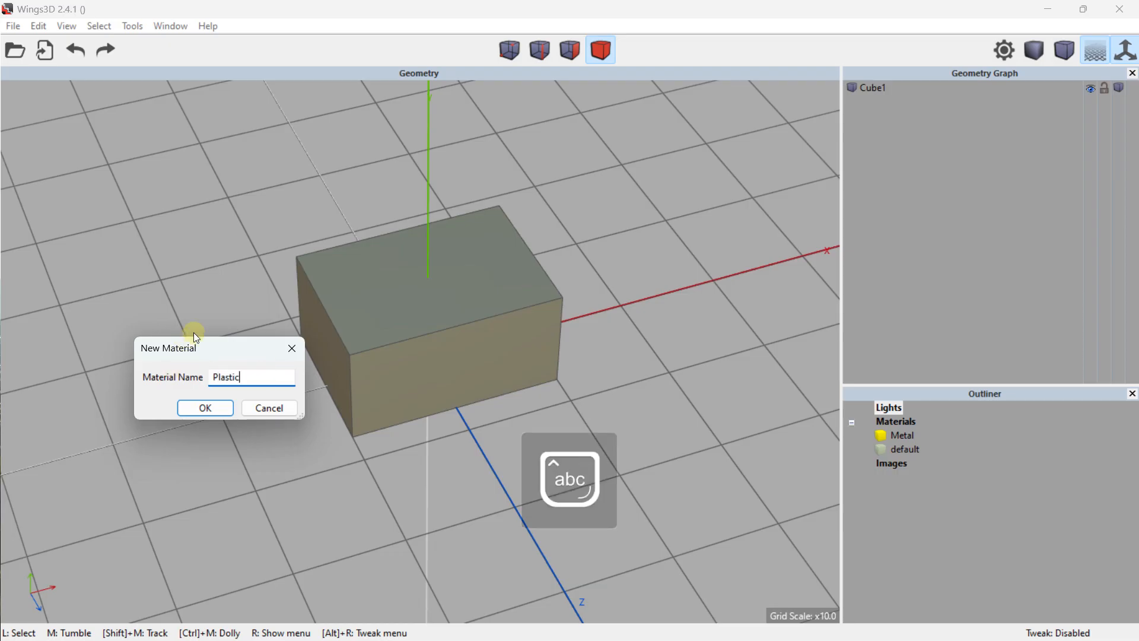
{"action": "left_click", "coordinate": [207, 409]}
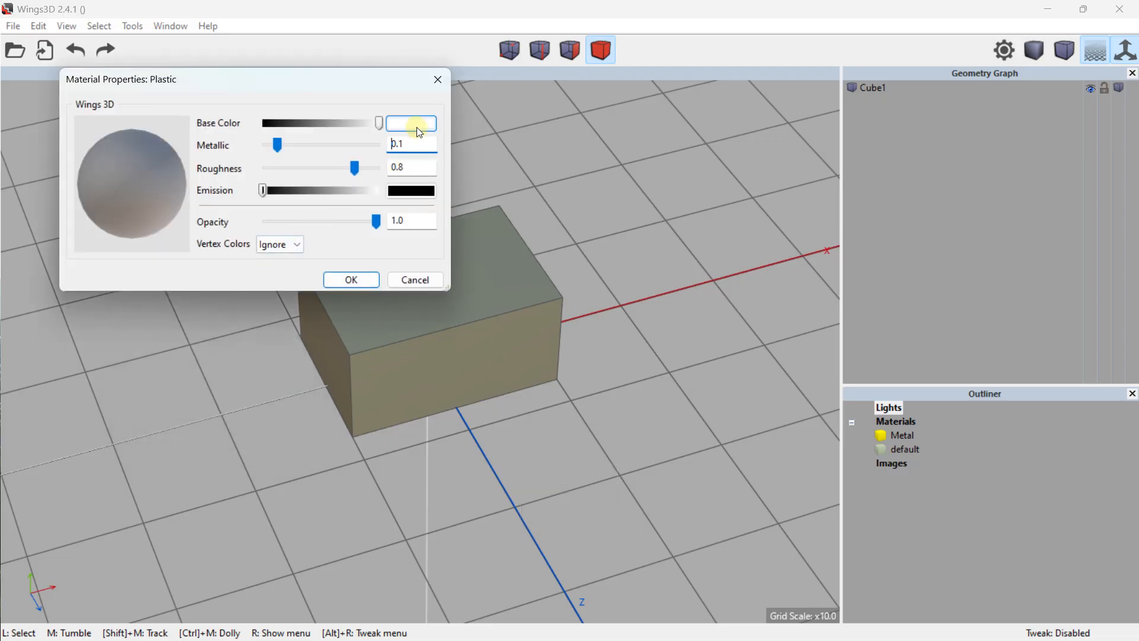
- Set the Plastic material's base color to pure blue (red 0, green 0, blue 255)
{"action": "left_click", "coordinate": [415, 125]}
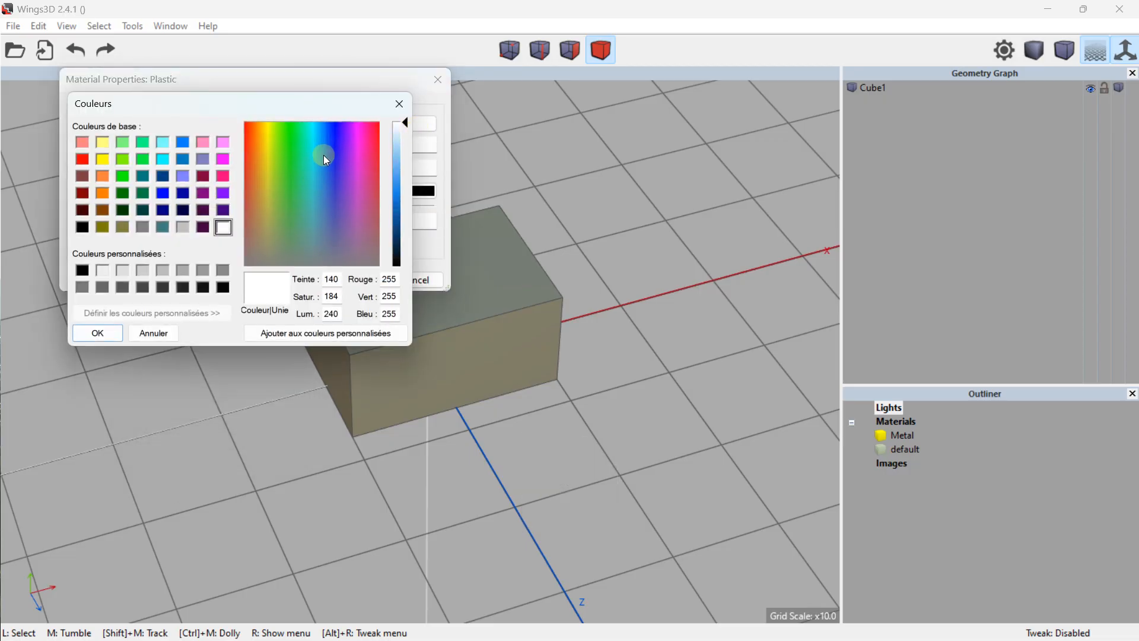
{"action": "left_click", "coordinate": [164, 193]}
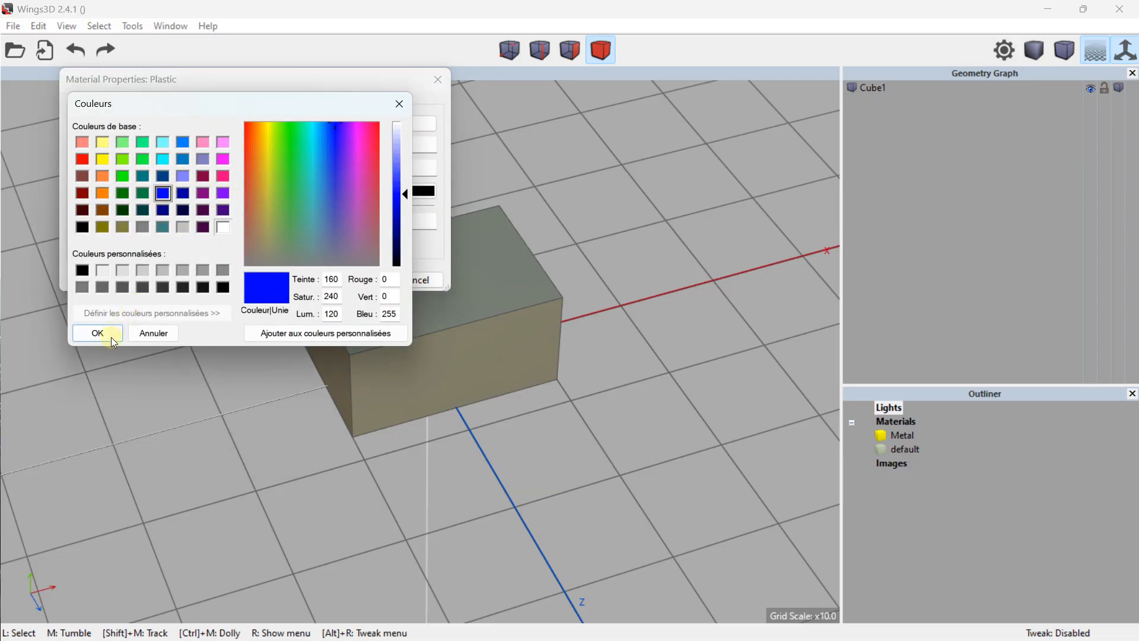
{"action": "left_click", "coordinate": [99, 333]}
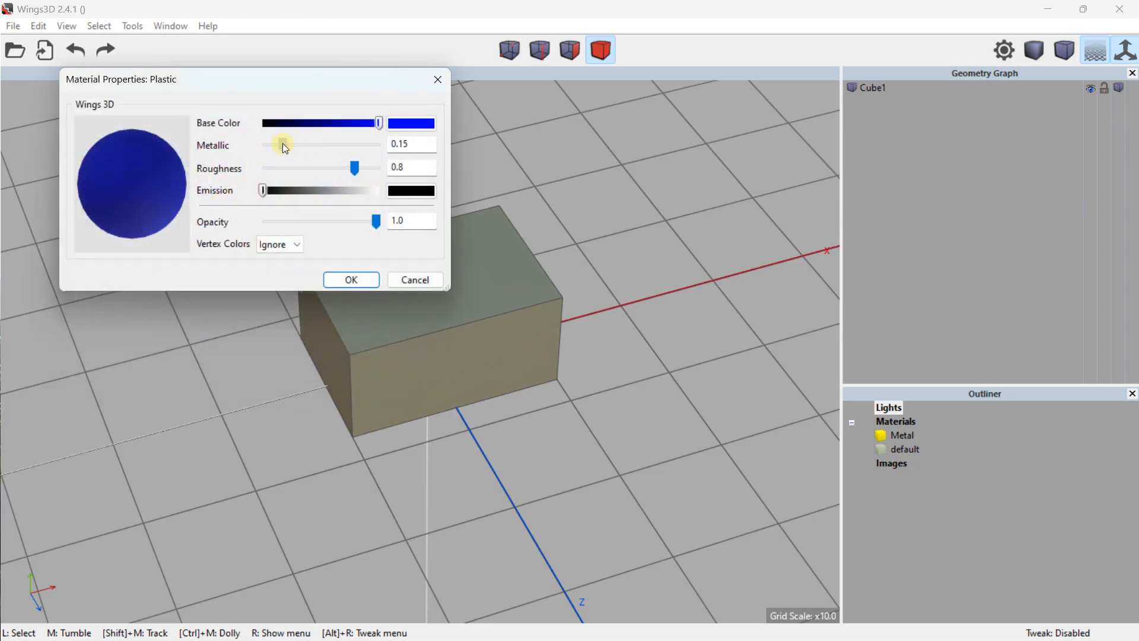
- Set the Plastic material's roughness to 0.85, fine-tune its low metallic value, and accept the material properties
{"action": "mouse_move", "coordinate": [282, 143]}
{"action": "left_mouse_down"}
{"action": "mouse_move", "coordinate": [301, 144]}
{"action": "mouse_move", "coordinate": [280, 146]}
{"action": "left_mouse_up"}
{"action": "mouse_move", "coordinate": [354, 168]}
{"action": "left_mouse_down"}
{"action": "mouse_move", "coordinate": [300, 162]}
{"action": "mouse_move", "coordinate": [359, 161]}
{"action": "left_mouse_up"}
{"action": "mouse_move", "coordinate": [280, 145]}
{"action": "left_mouse_down"}
{"action": "mouse_move", "coordinate": [265, 142]}
{"action": "mouse_move", "coordinate": [419, 145]}
{"action": "mouse_move", "coordinate": [276, 159]}
{"action": "left_mouse_up"}
{"action": "mouse_move", "coordinate": [341, 173]}
{"action": "left_mouse_down"}
{"action": "mouse_move", "coordinate": [232, 171]}
{"action": "mouse_move", "coordinate": [480, 162]}
{"action": "mouse_move", "coordinate": [344, 167]}
{"action": "left_mouse_up"}
{"action": "left_click_drag", "start_coordinate": [281, 144], "coordinate": [277, 142]}
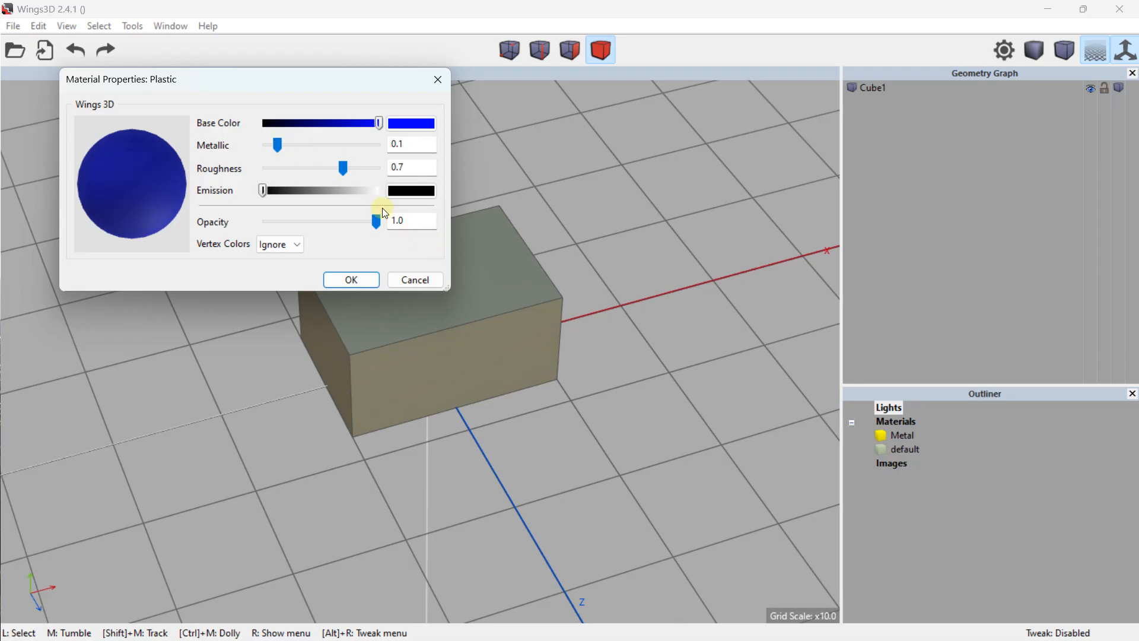
{"action": "left_click_drag", "start_coordinate": [345, 166], "coordinate": [357, 165]}
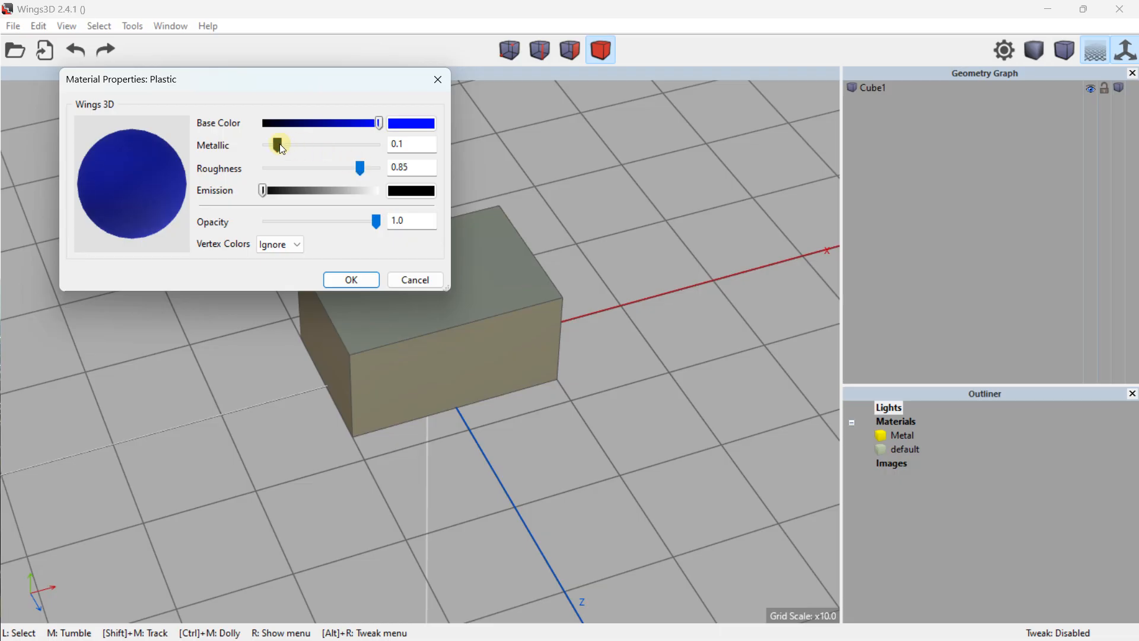
{"action": "left_click_drag", "start_coordinate": [279, 144], "coordinate": [283, 147]}
{"action": "left_click", "coordinate": [350, 279]}
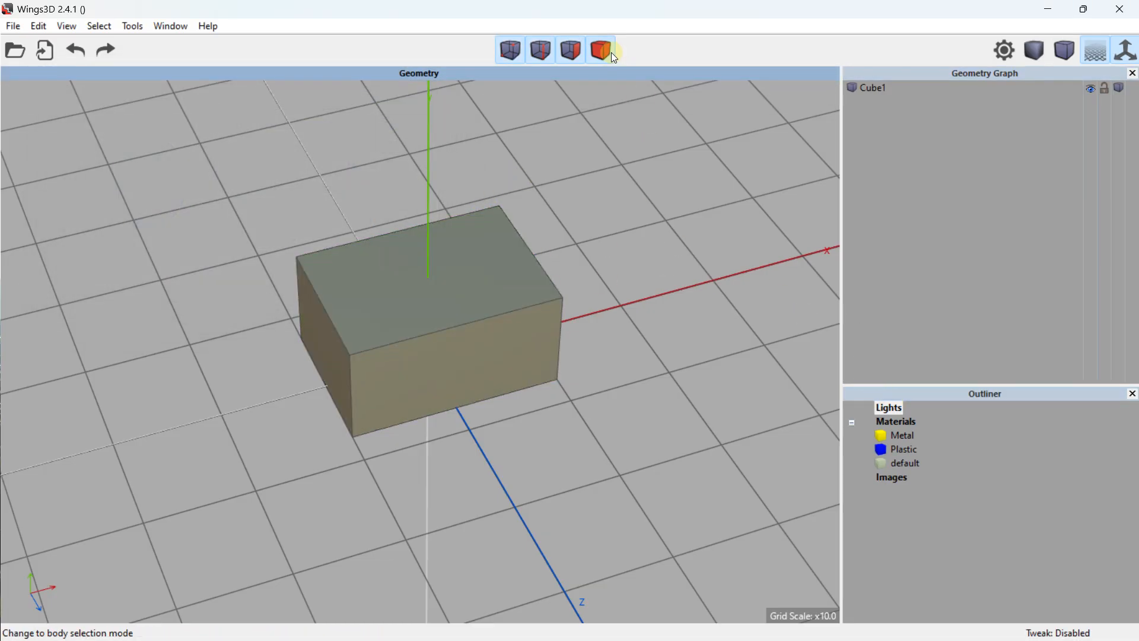
- Select the whole box and assign the Plastic material to it
{"action": "left_click", "coordinate": [610, 52]}
{"action": "left_click", "coordinate": [480, 280]}
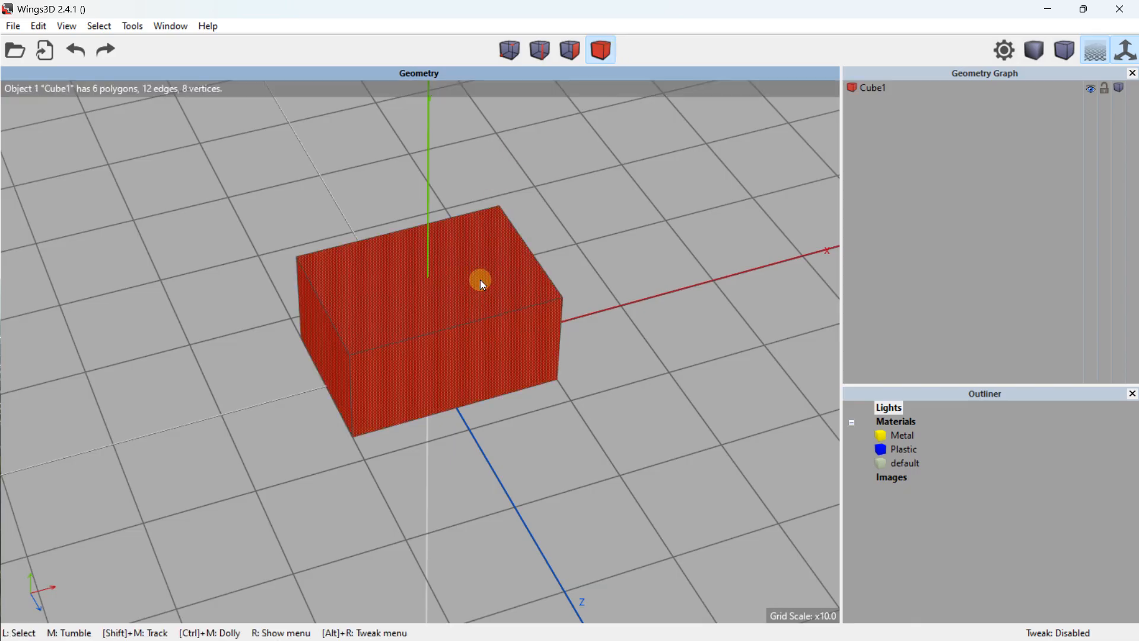
{"action": "right_click", "coordinate": [904, 447]}
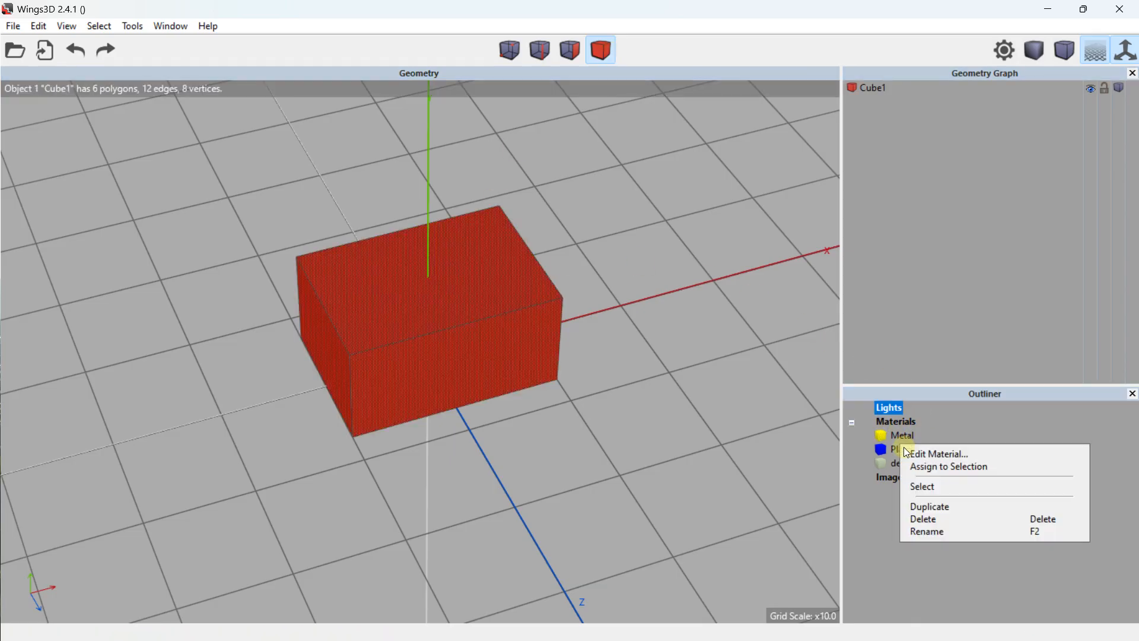
{"action": "left_click", "coordinate": [938, 468]}
{"action": "left_click", "coordinate": [704, 281]}
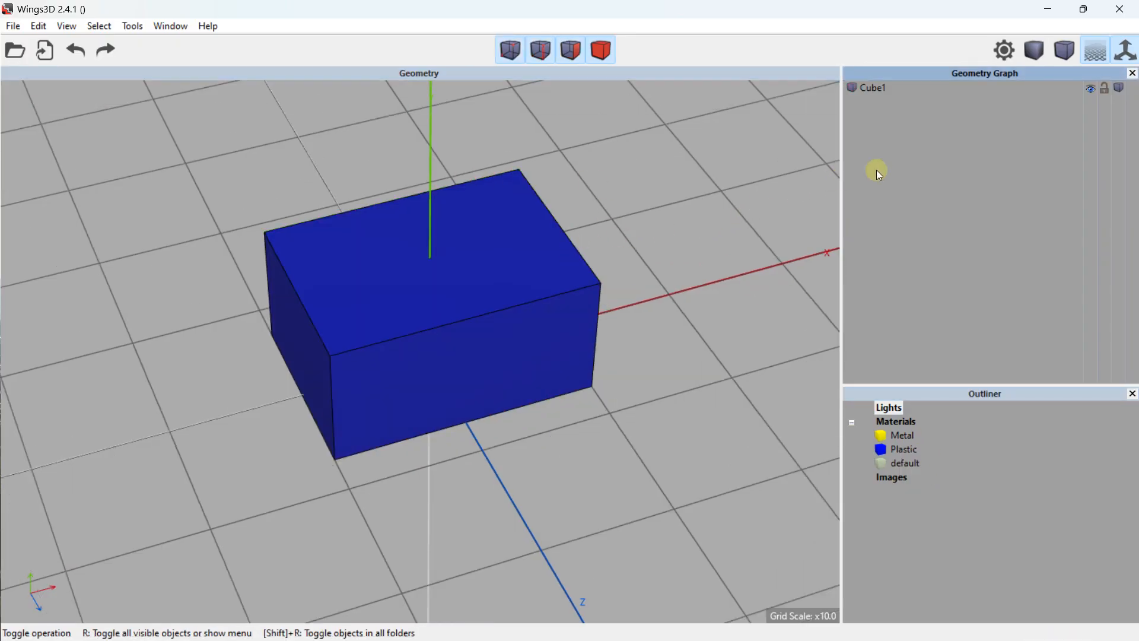
- Hide the box's edge lines in the geometry view
{"action": "left_click", "coordinate": [67, 26]}
{"action": "left_click", "coordinate": [80, 118]}
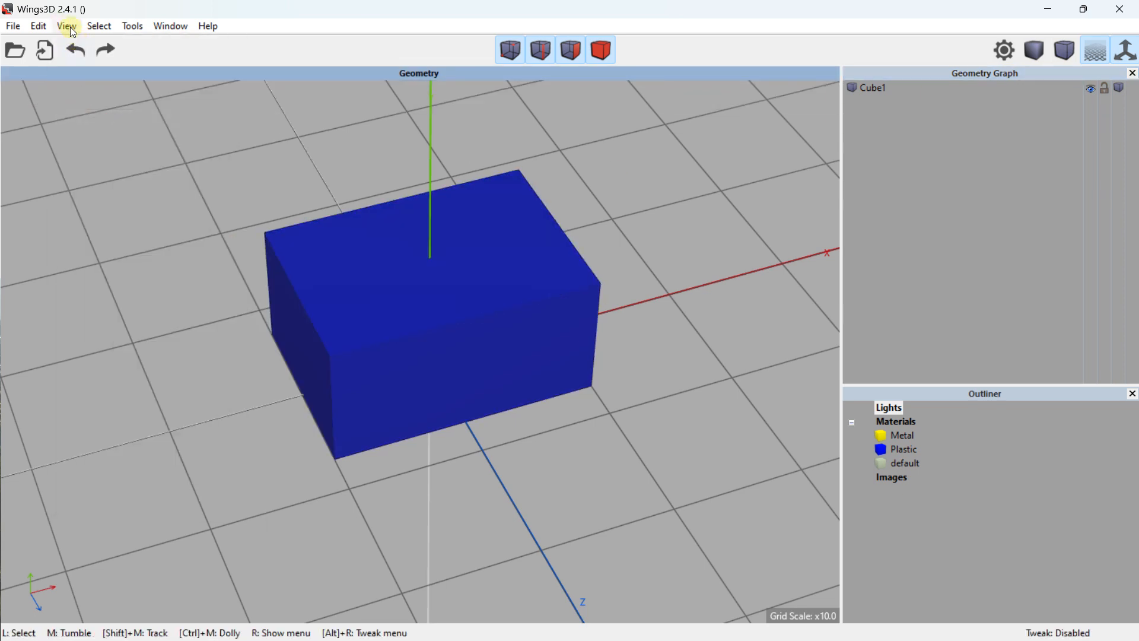
{"action": "left_click", "coordinate": [69, 27]}
{"action": "left_click", "coordinate": [83, 136]}
- Select the whole box and assign the Metal material to it
{"action": "left_click", "coordinate": [601, 50]}
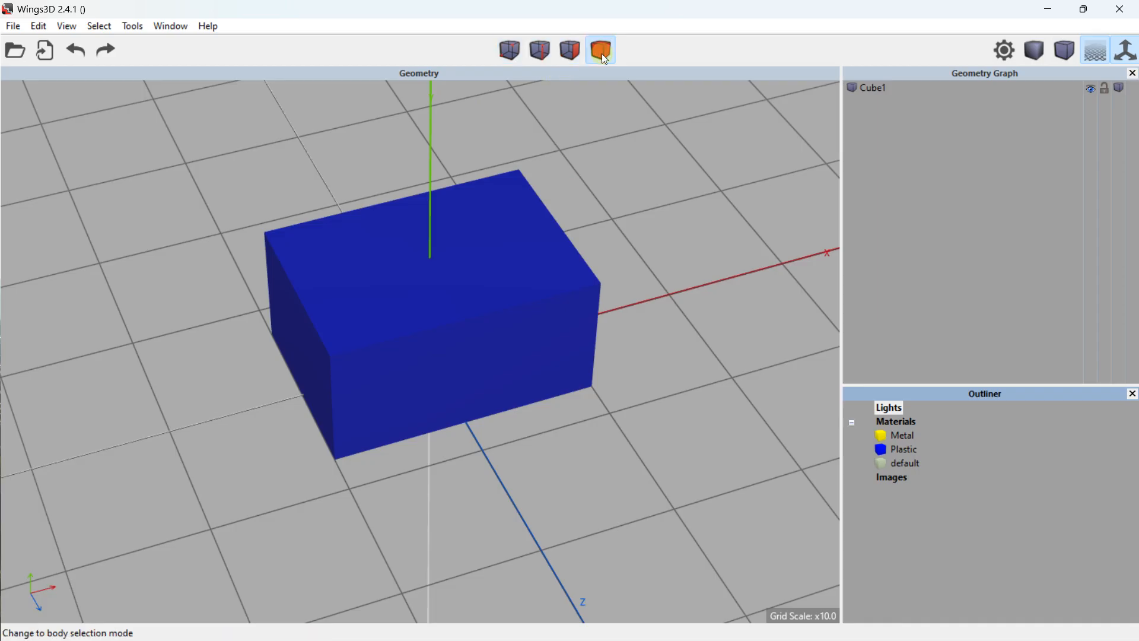
{"action": "left_click", "coordinate": [492, 320]}
{"action": "left_click", "coordinate": [898, 436]}
{"action": "right_click", "coordinate": [904, 436]}
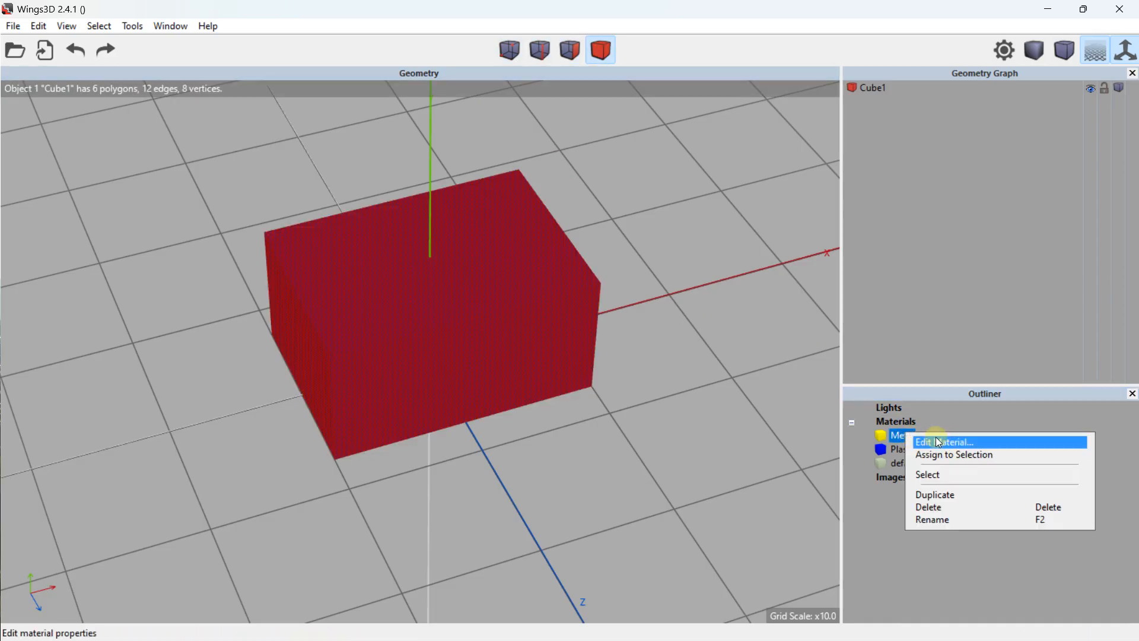
{"action": "left_click", "coordinate": [969, 455]}
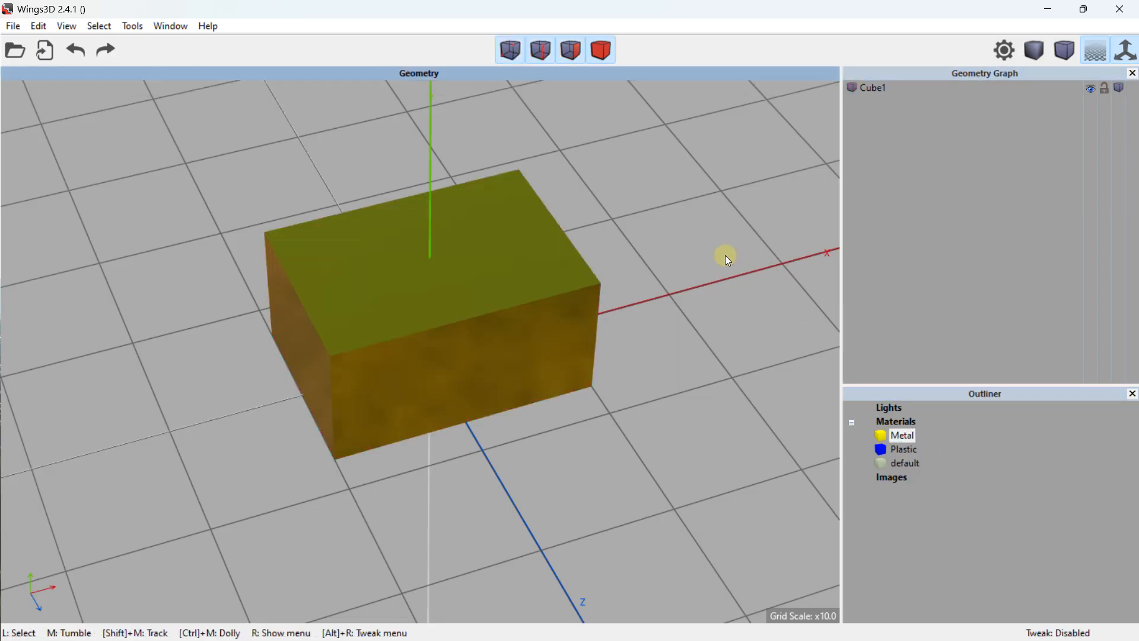
- Preview the metal box with smooth shading, and return it to flat shading
{"action": "middle_click_drag", "start_coordinate": [726, 255], "coordinate": [559, 197]}
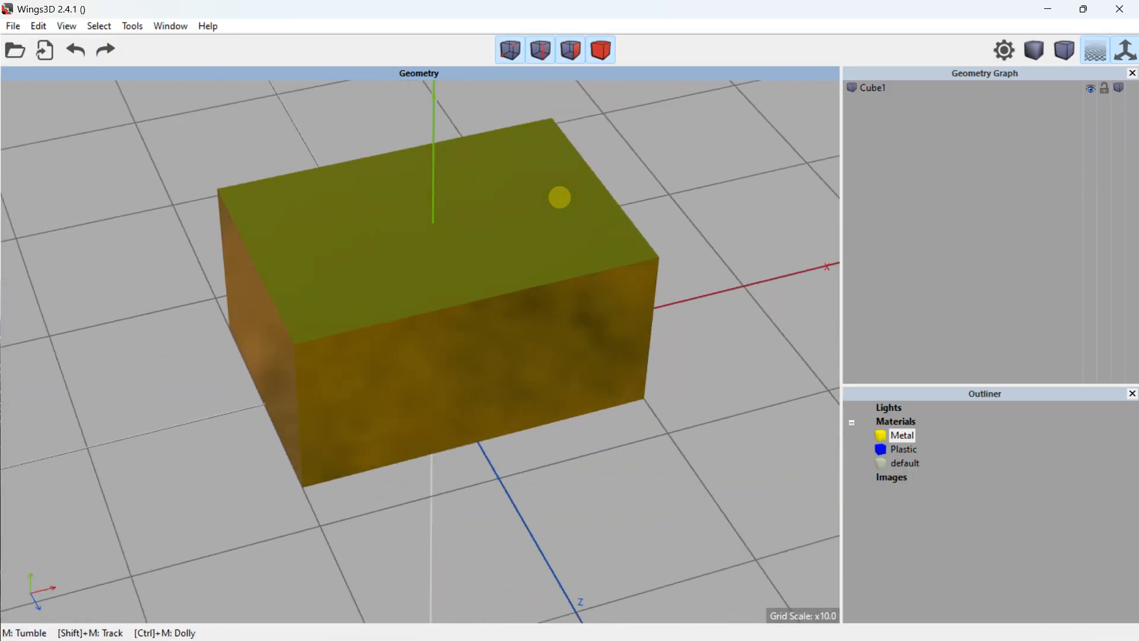
{"action": "left_click", "coordinate": [1036, 52]}
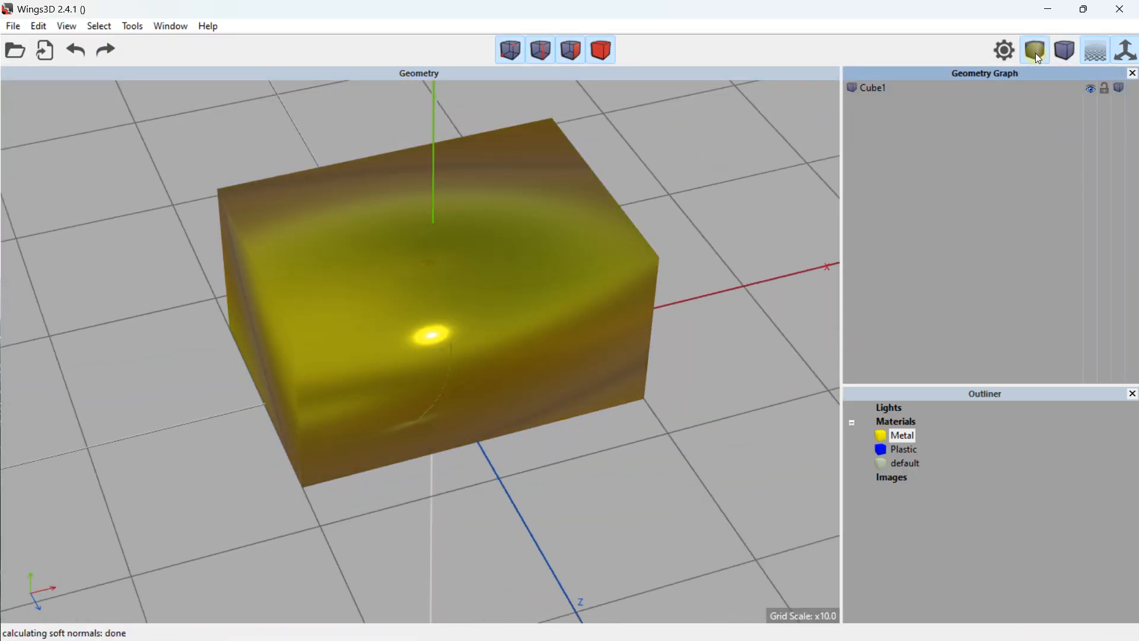
{"action": "left_click", "coordinate": [1036, 52]}
- Examine the metal box in smooth and flat shading with the ground plane and axes temporarily hidden
{"action": "left_click", "coordinate": [1097, 50]}
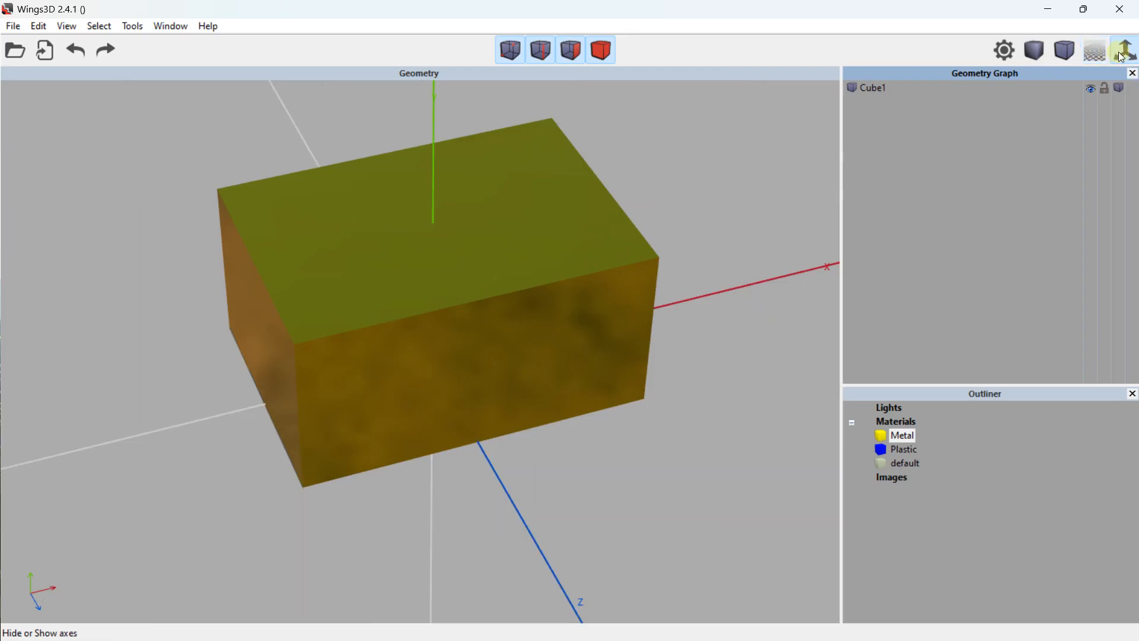
{"action": "left_click", "coordinate": [1122, 57]}
{"action": "left_click", "coordinate": [1035, 51]}
{"action": "middle_click_drag", "start_coordinate": [474, 237], "coordinate": [475, 225]}
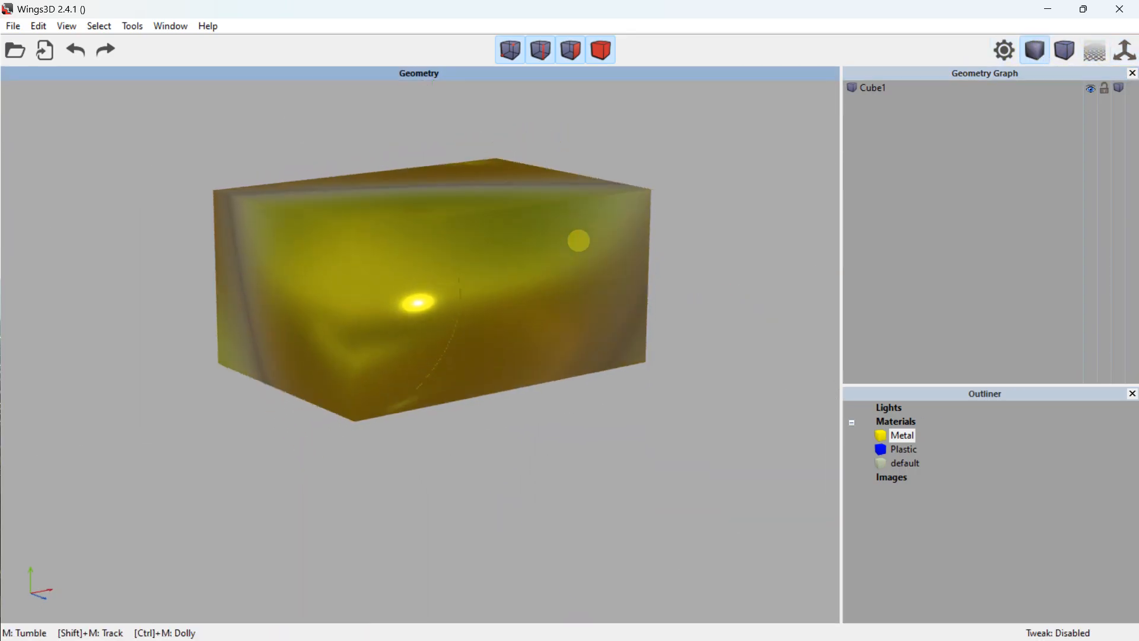
{"action": "middle_click_drag", "start_coordinate": [579, 240], "coordinate": [578, 240]}
{"action": "left_click", "coordinate": [1032, 48]}
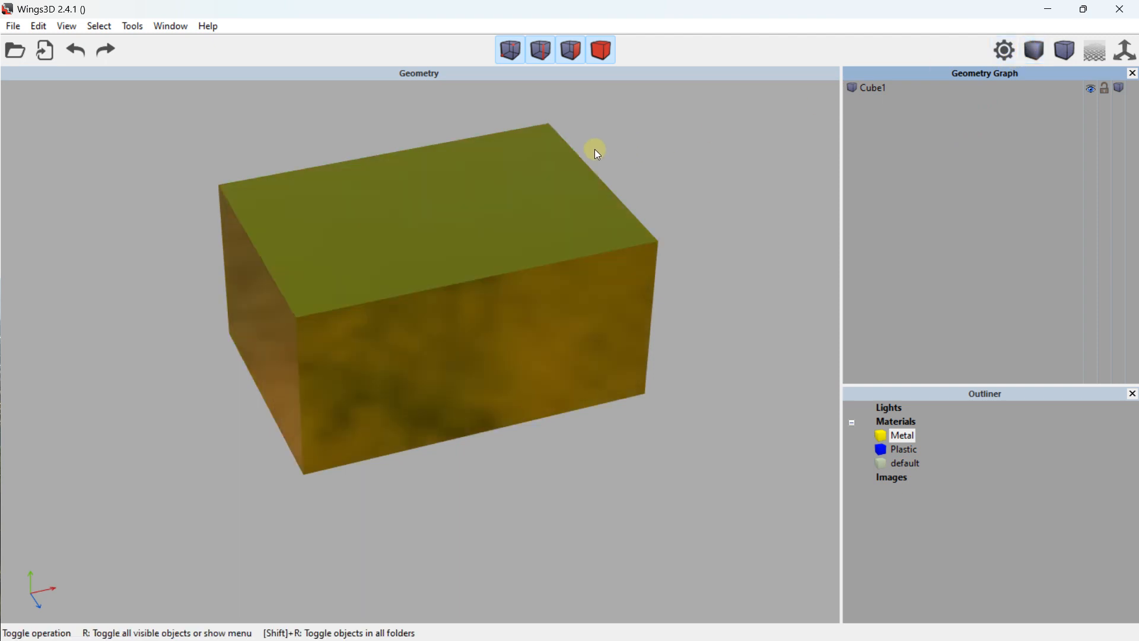
{"action": "scroll", "coordinate": [587, 205], "scroll_direction": "down", "scroll_amount": 2}
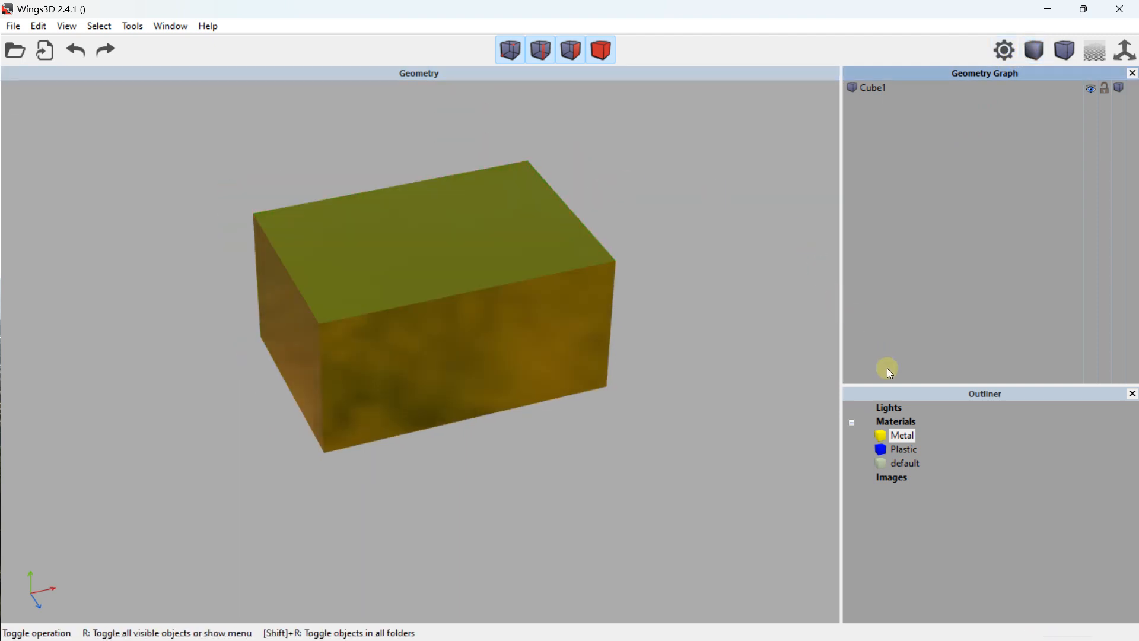
{"action": "left_click", "coordinate": [1096, 49]}
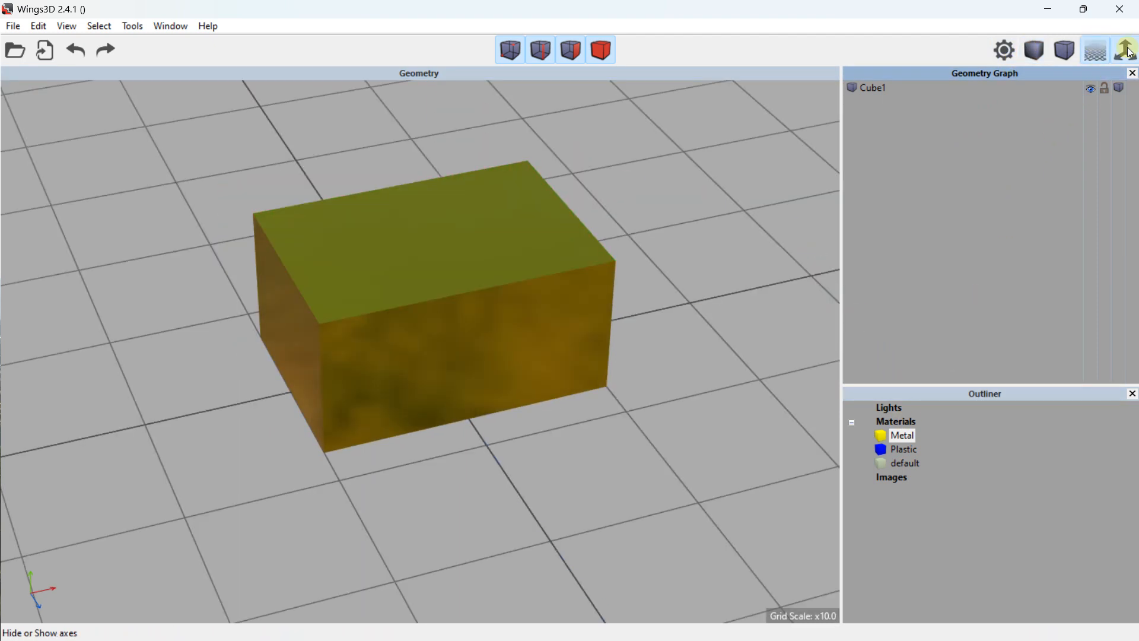
{"action": "left_click", "coordinate": [1126, 50]}
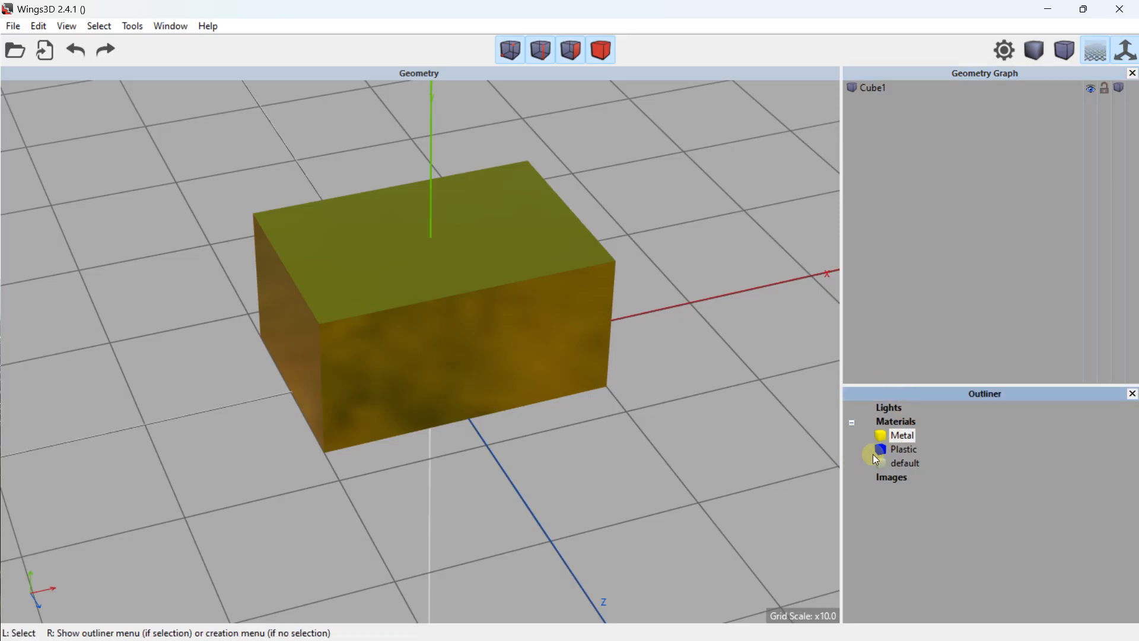
- Edit the Metal material to set its metallic value to 0.89, keeping roughness at 0.12
{"action": "right_click", "coordinate": [899, 435]}
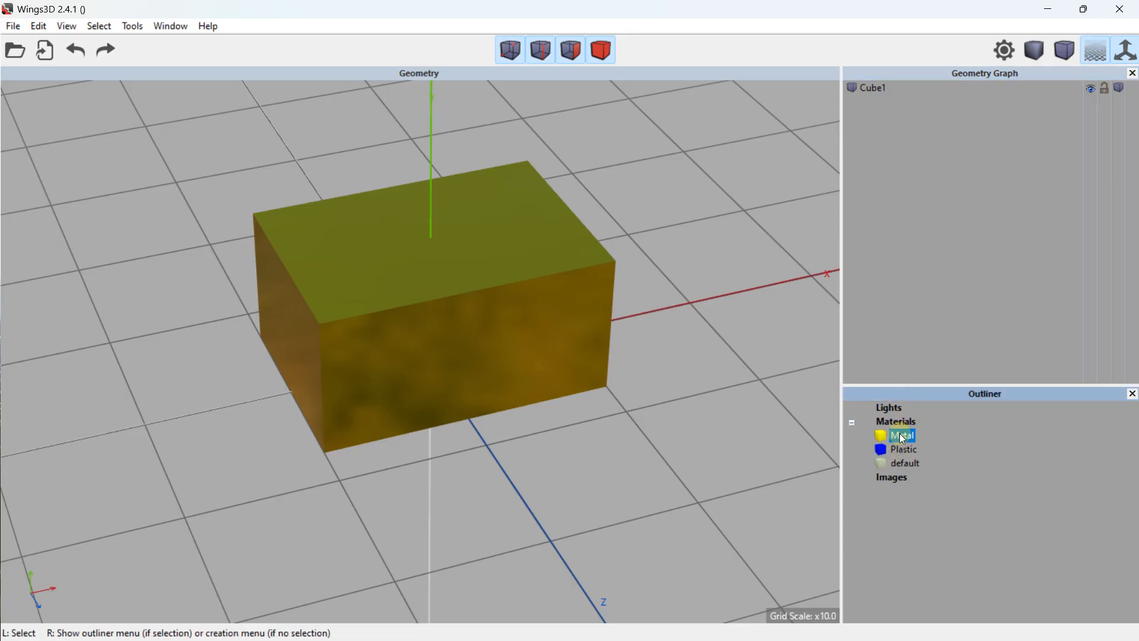
{"action": "left_click", "coordinate": [932, 442]}
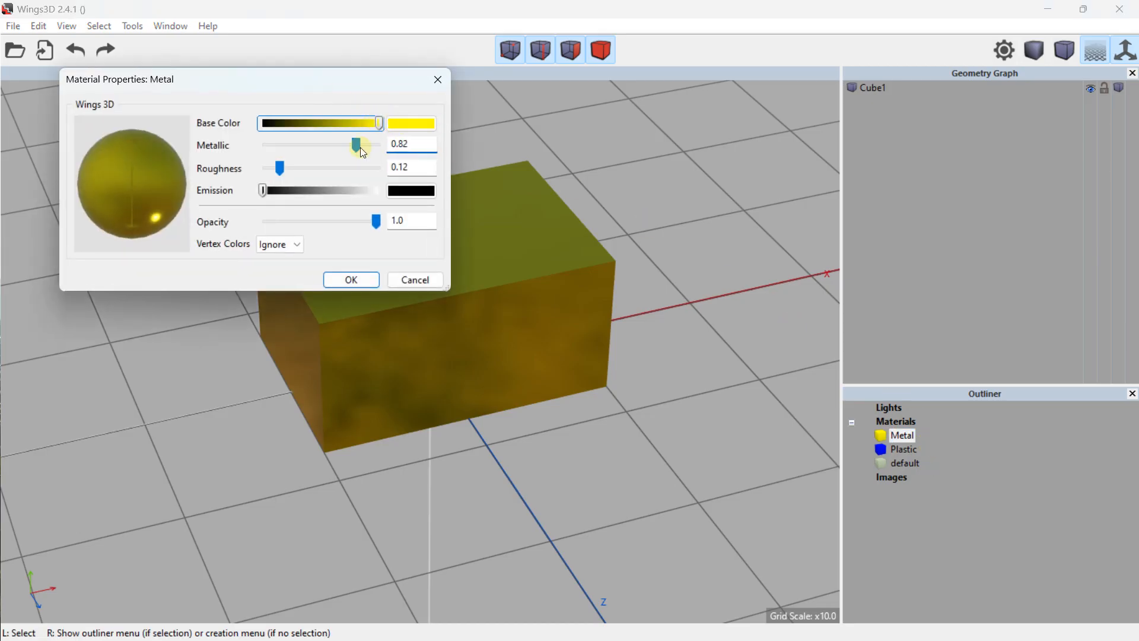
{"action": "left_click_drag", "start_coordinate": [332, 144], "coordinate": [364, 144]}
{"action": "left_click", "coordinate": [282, 169]}
- Set the Metal material's base color to red (red 244, green 17, blue 11) and accept the properties
{"action": "left_click", "coordinate": [413, 123]}
{"action": "left_click", "coordinate": [247, 126]}
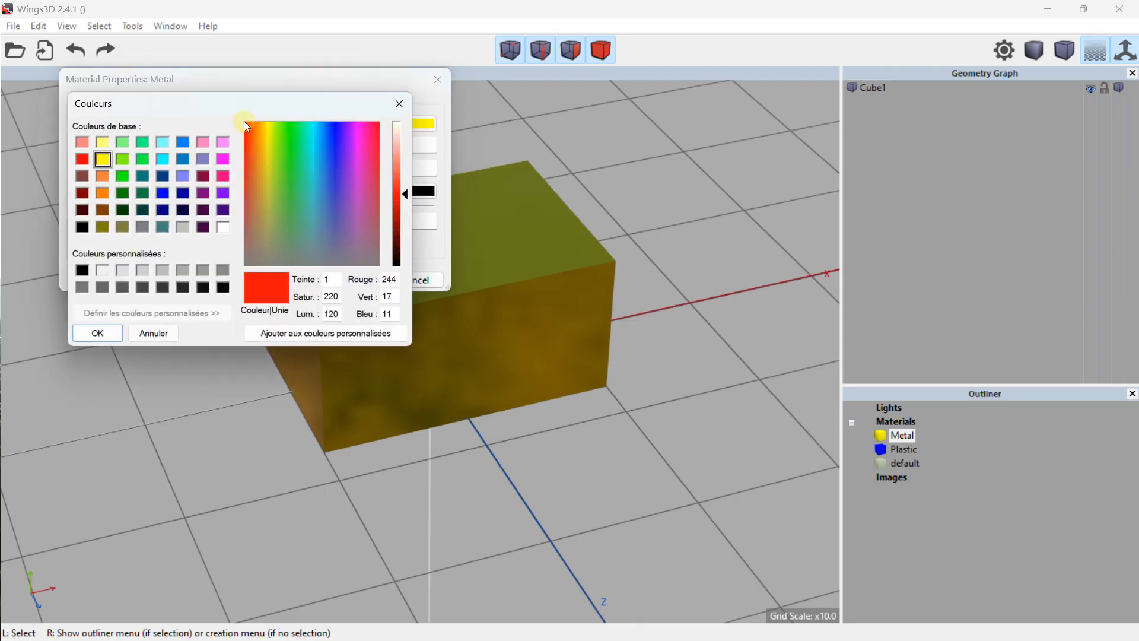
{"action": "left_click", "coordinate": [99, 334]}
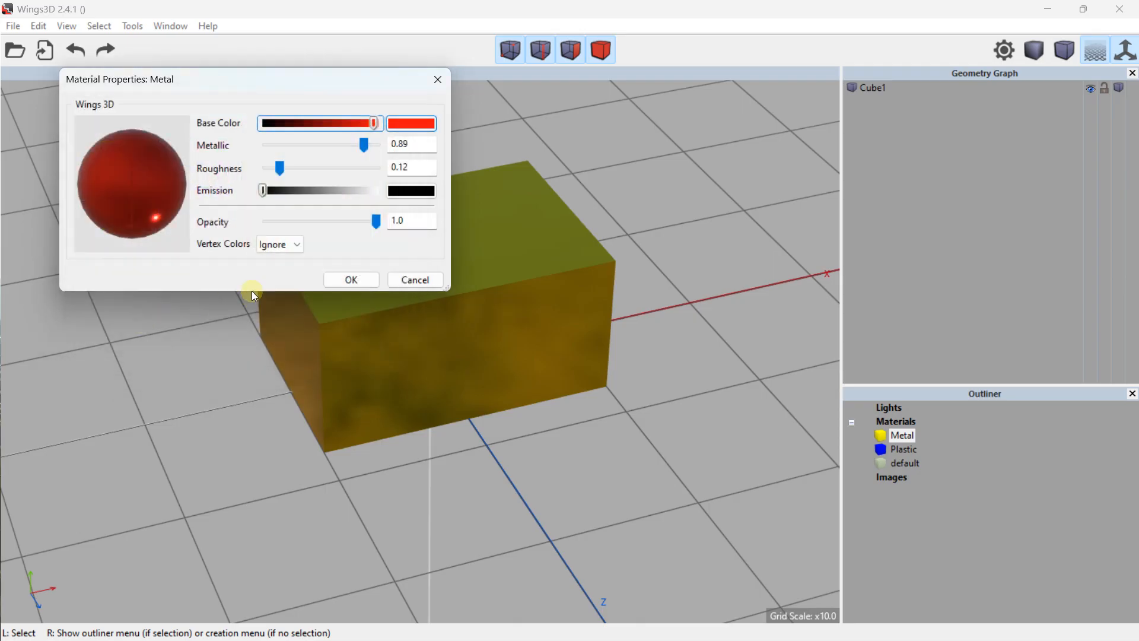
{"action": "left_click", "coordinate": [351, 279]}
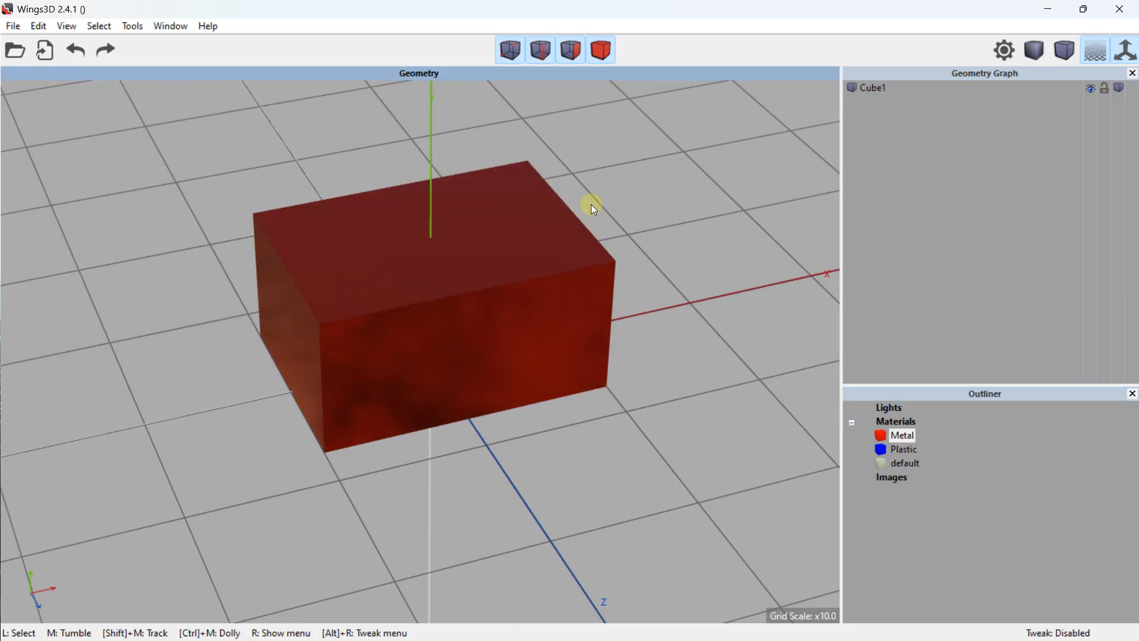
- Edit the Metal material to restore its base color to pure yellow (red 255, green 255, blue 0)
{"action": "right_click", "coordinate": [911, 442]}
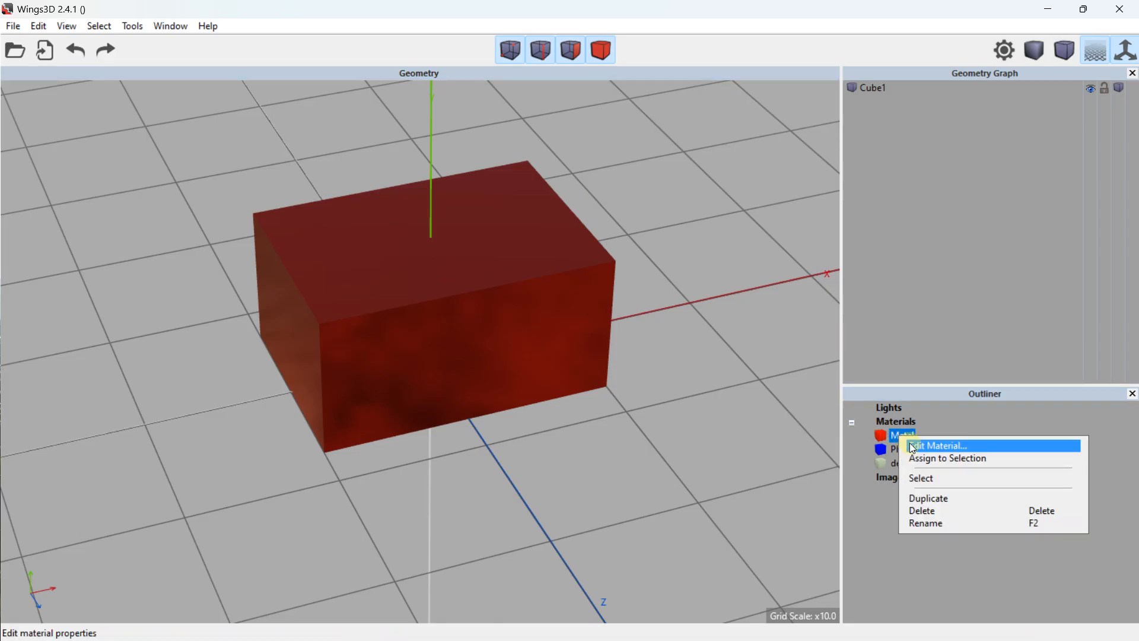
{"action": "left_click", "coordinate": [917, 450]}
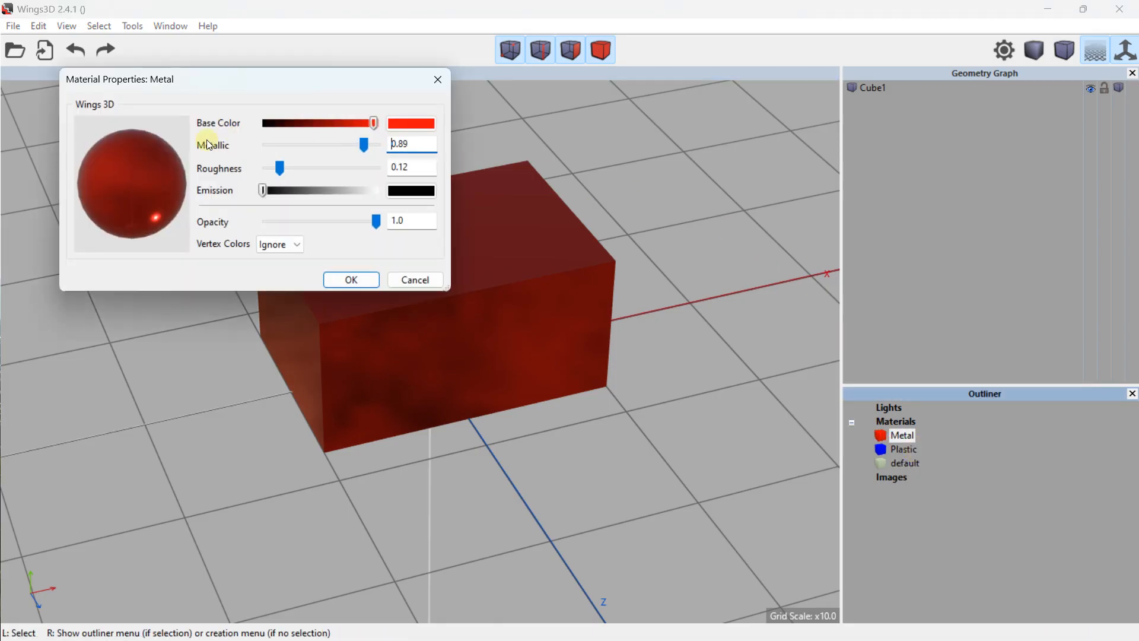
{"action": "left_click", "coordinate": [398, 122]}
{"action": "left_click", "coordinate": [103, 160]}
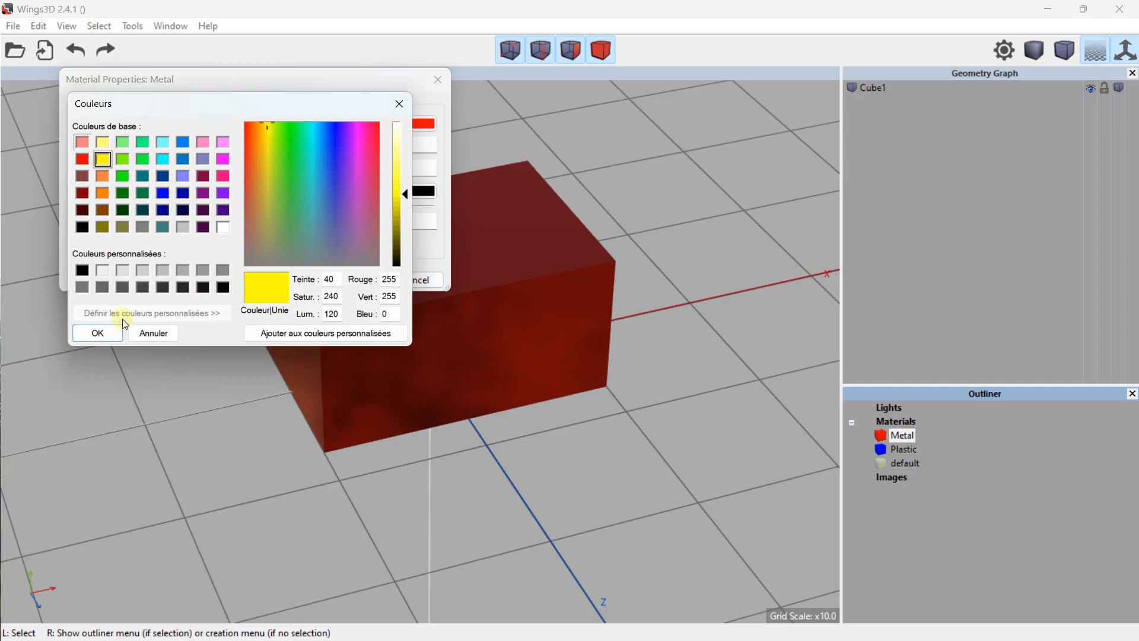
{"action": "left_click", "coordinate": [95, 332]}
{"action": "left_click", "coordinate": [351, 276]}
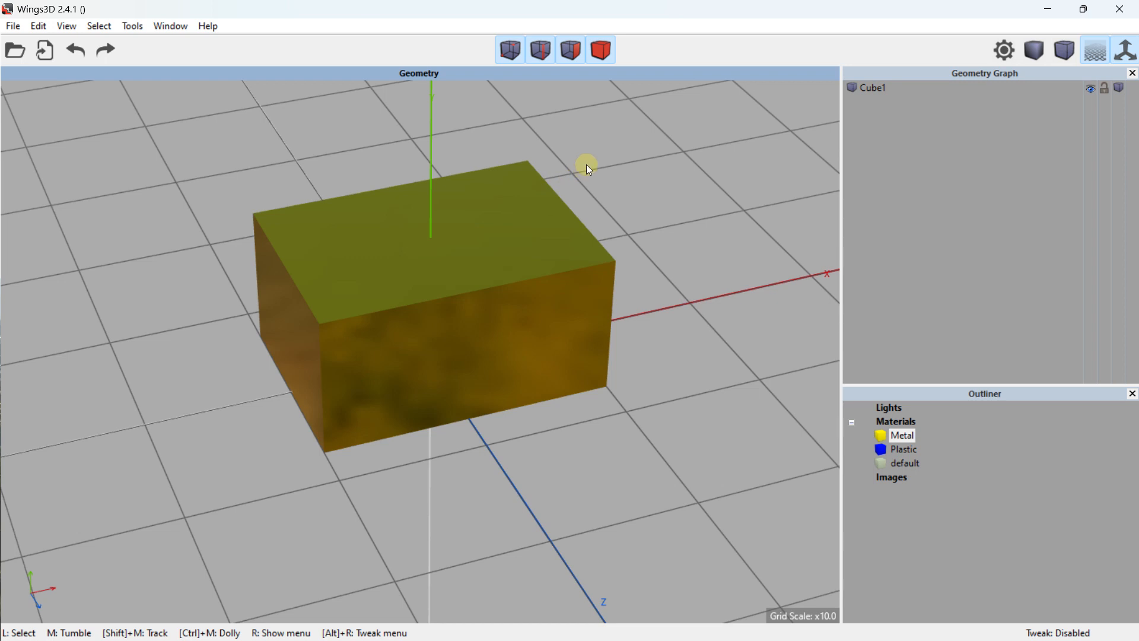
- Assign the Plastic material to the box's top face in face selection mode and clear the selection
{"action": "left_click", "coordinate": [572, 50]}
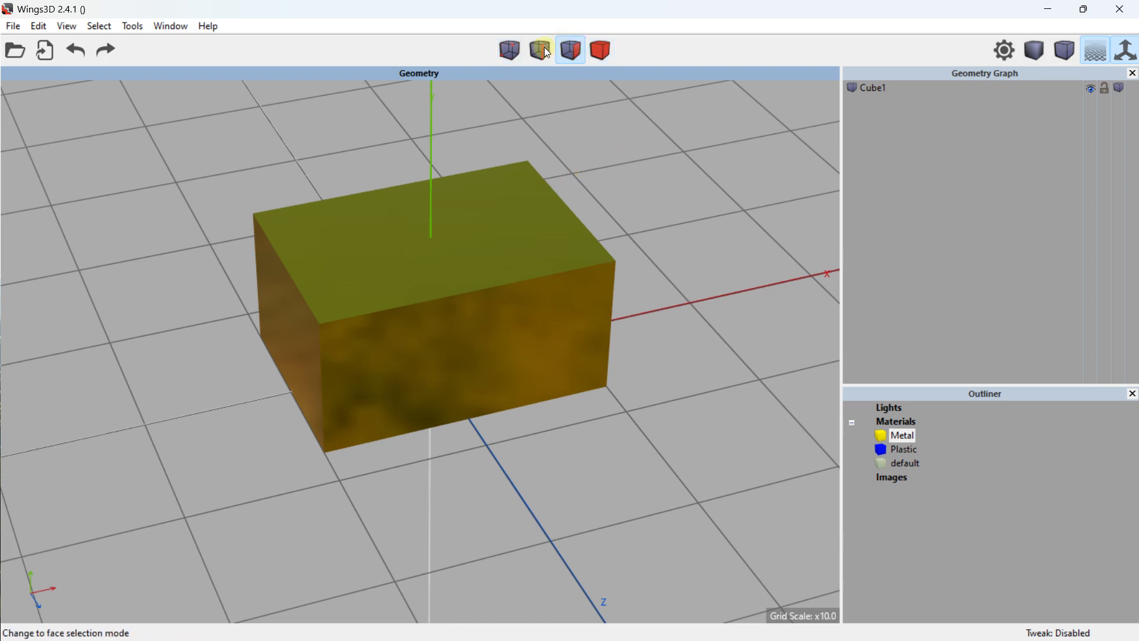
{"action": "left_click", "coordinate": [480, 237]}
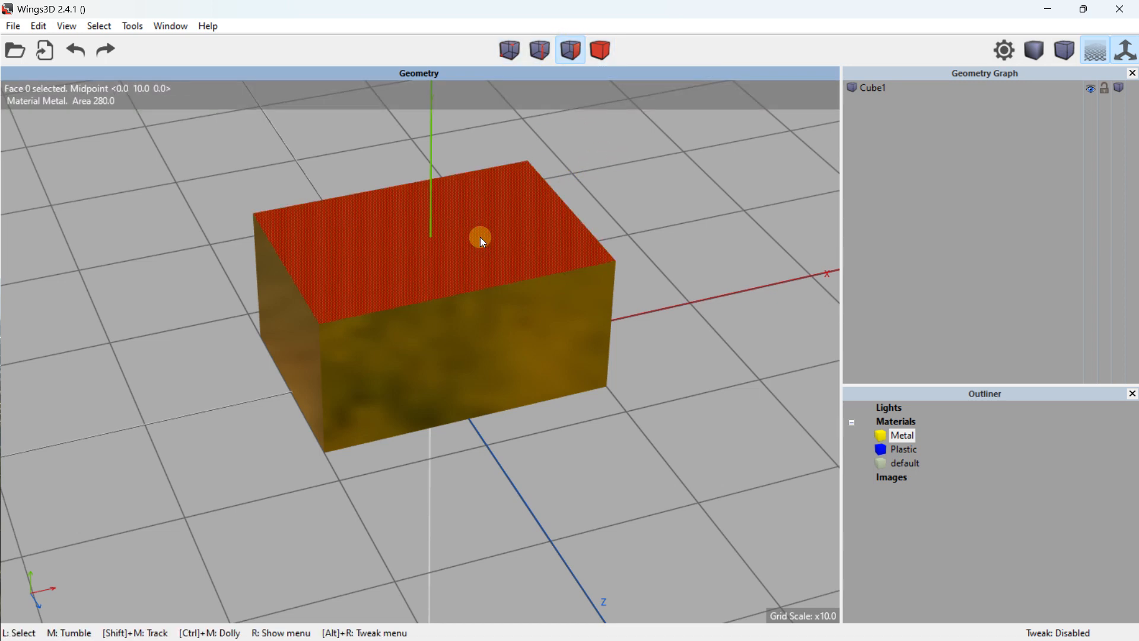
{"action": "left_click", "coordinate": [899, 435]}
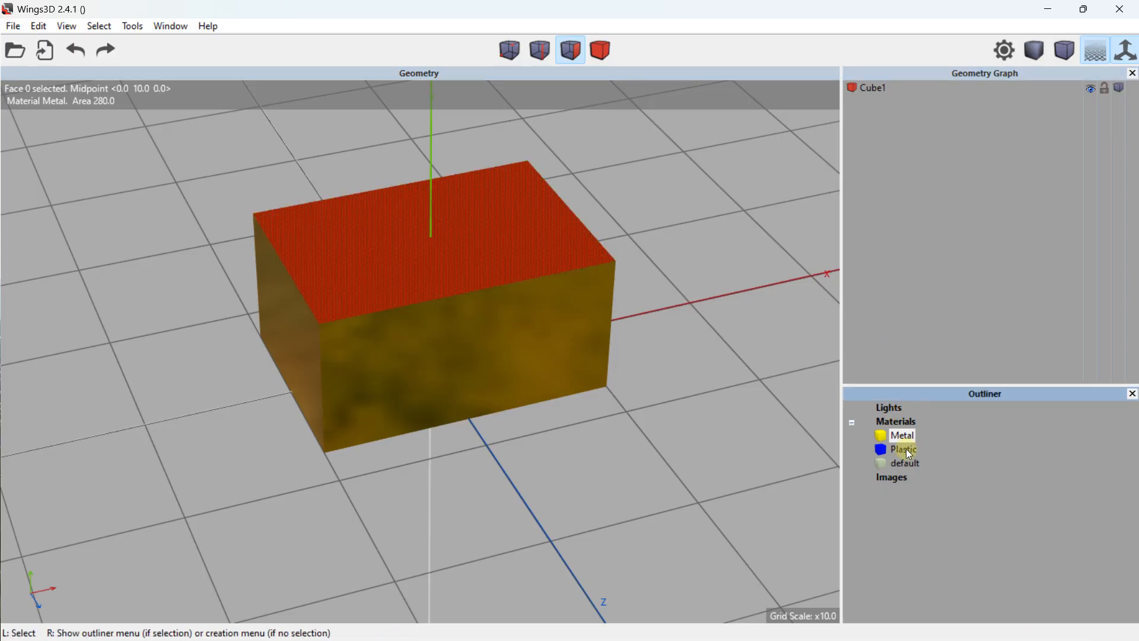
{"action": "right_click", "coordinate": [903, 440]}
{"action": "left_click", "coordinate": [948, 469]}
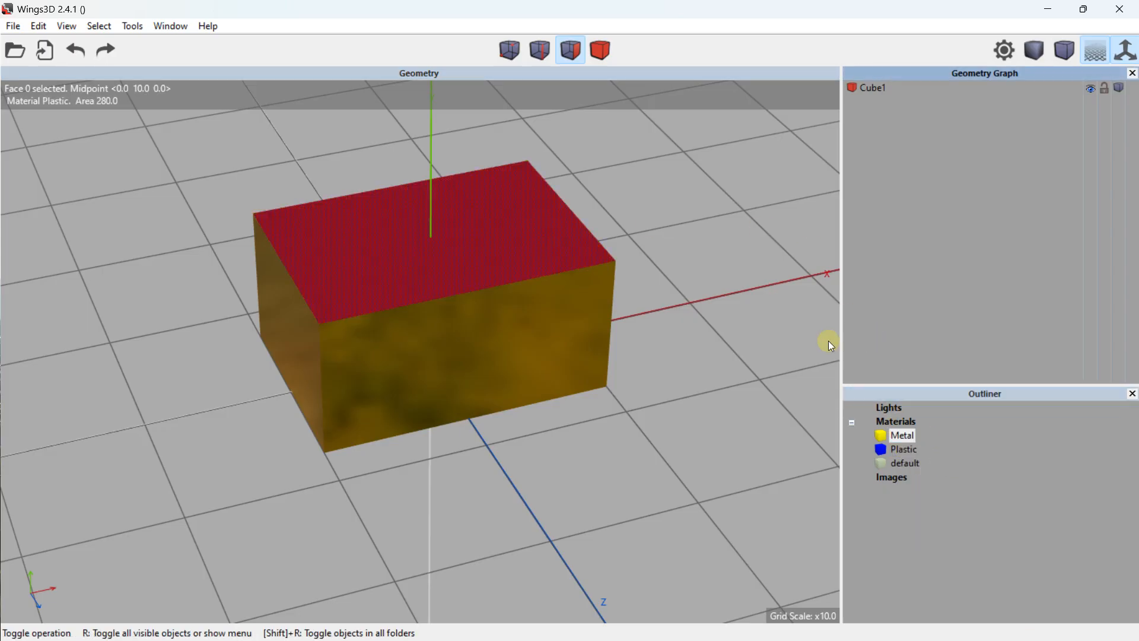
{"action": "left_click", "coordinate": [644, 247]}
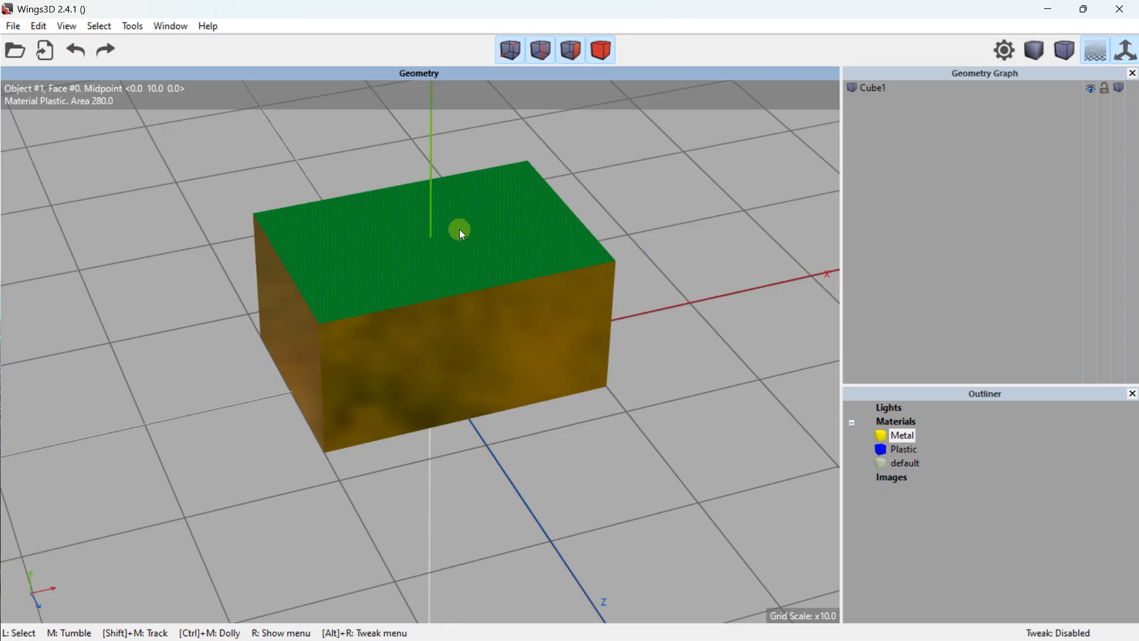
- Assign the Plastic material to the box's bottom face, clear the selection and inspect the two-material box
{"action": "middle_click_drag", "start_coordinate": [459, 230], "coordinate": [427, 346]}
{"action": "left_click", "coordinate": [428, 321]}
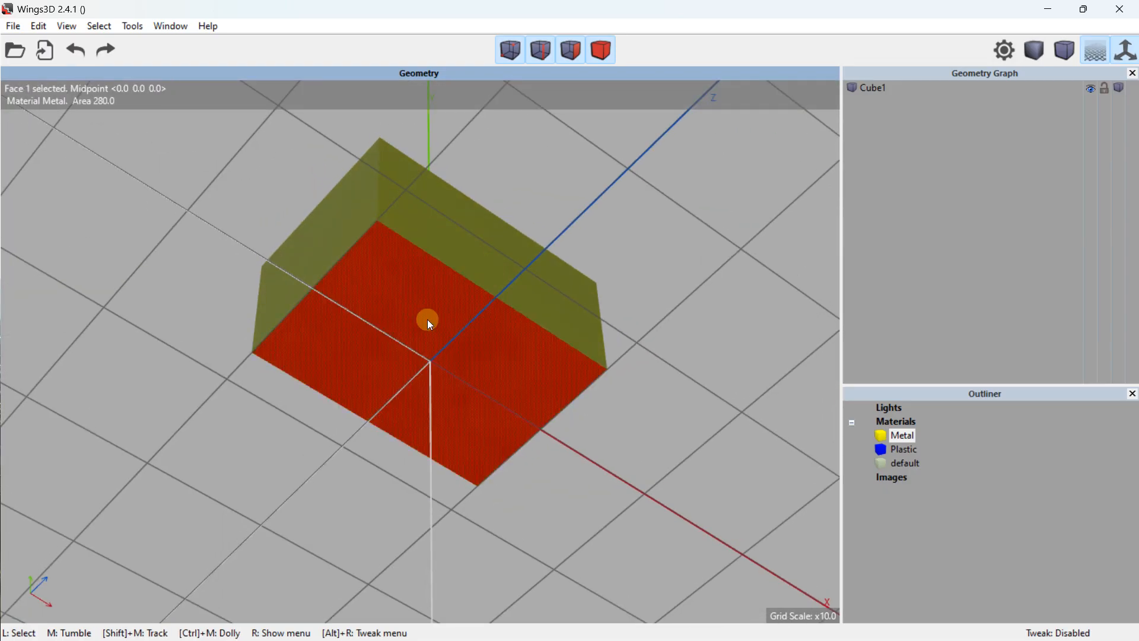
{"action": "left_click", "coordinate": [903, 450]}
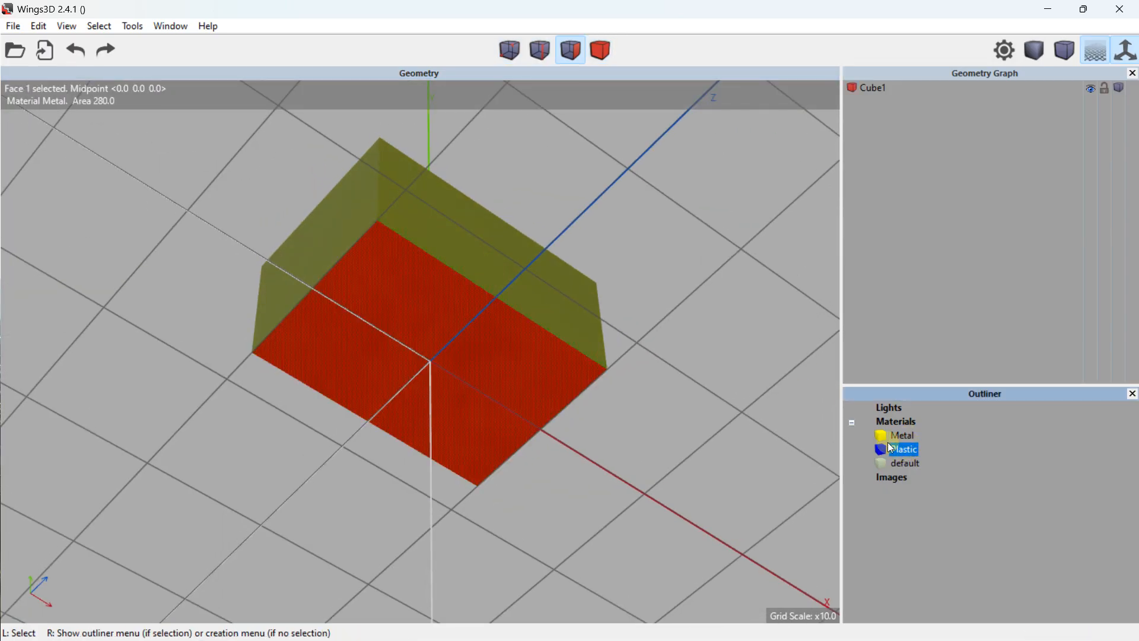
{"action": "right_click", "coordinate": [902, 449]}
{"action": "left_click", "coordinate": [935, 464]}
{"action": "middle_click_drag", "start_coordinate": [632, 292], "coordinate": [634, 319]}
{"action": "key", "text": "space"}
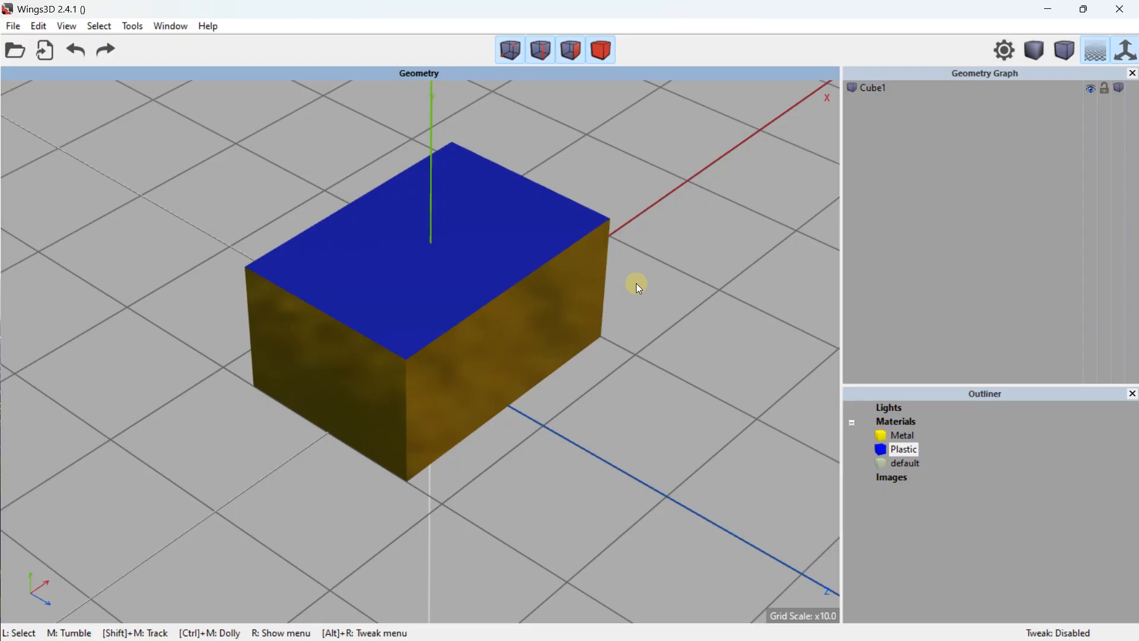
{"action": "middle_click_drag", "start_coordinate": [636, 283], "coordinate": [646, 273]}
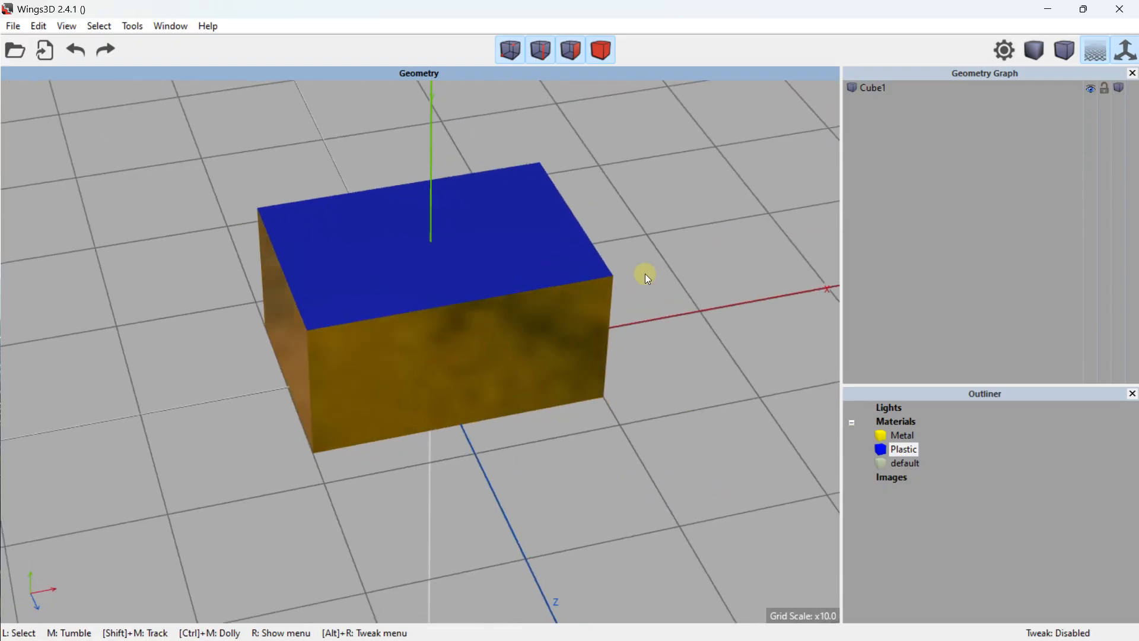
{"action": "middle_click_drag", "start_coordinate": [437, 203], "coordinate": [439, 209]}
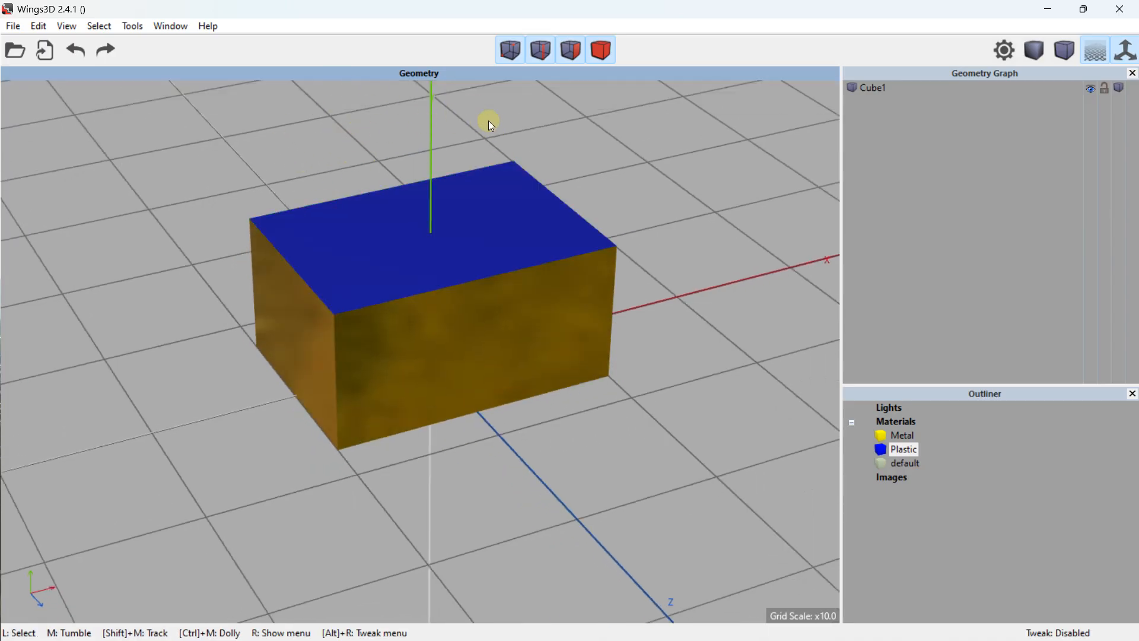
- Delete the Plastic and Metal materials, along with the box itself
{"action": "right_click", "coordinate": [901, 453]}
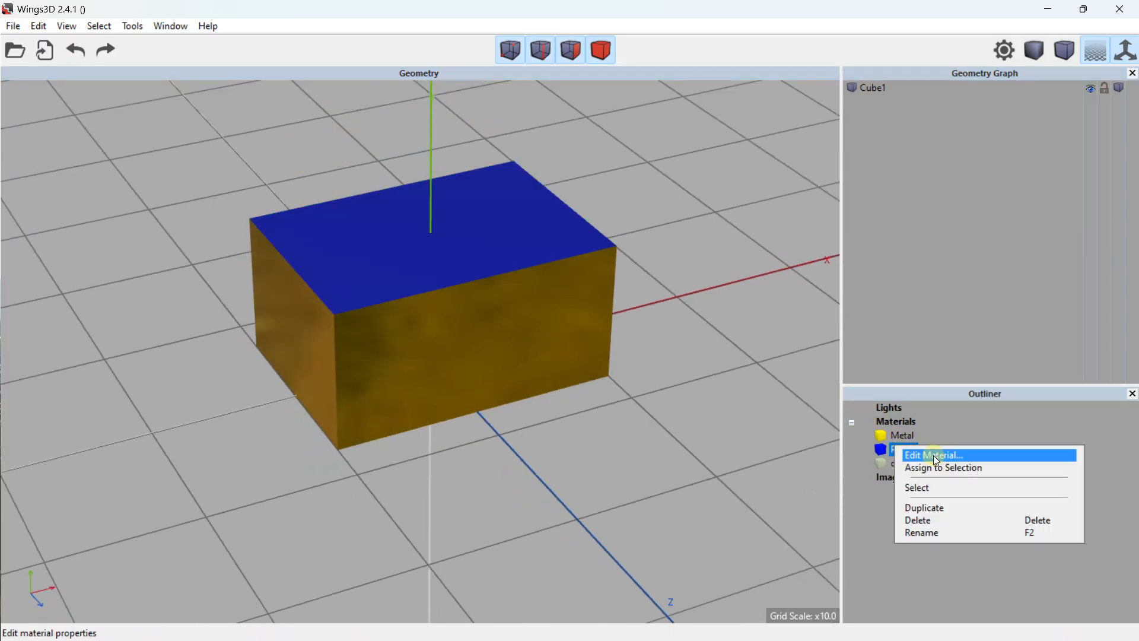
{"action": "left_click", "coordinate": [927, 524]}
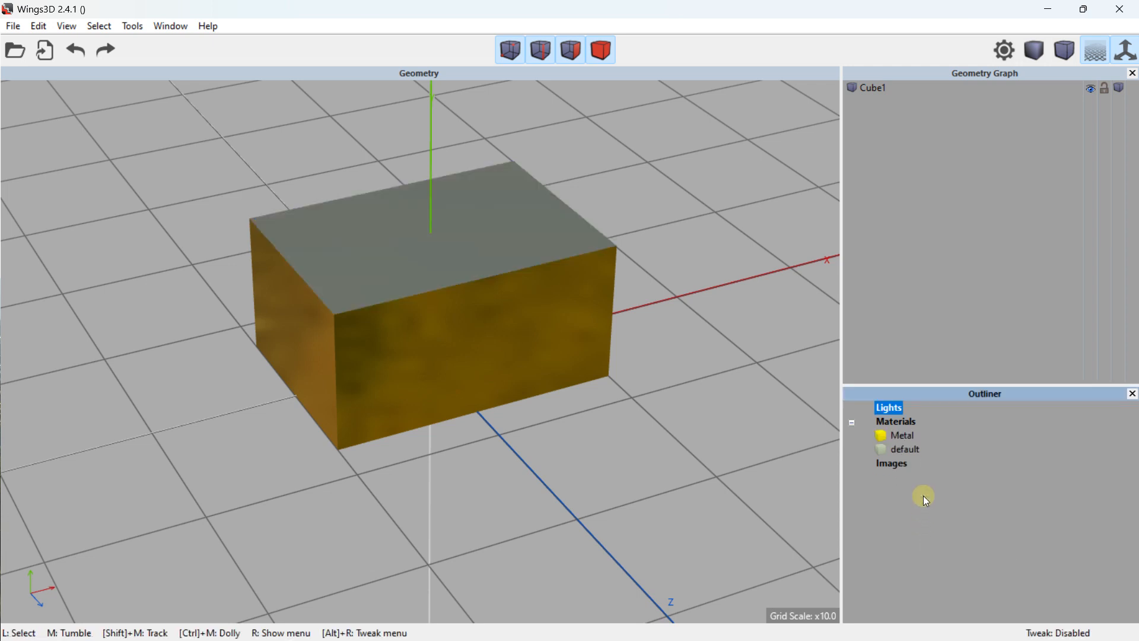
{"action": "right_click", "coordinate": [913, 439]}
{"action": "left_click", "coordinate": [929, 508]}
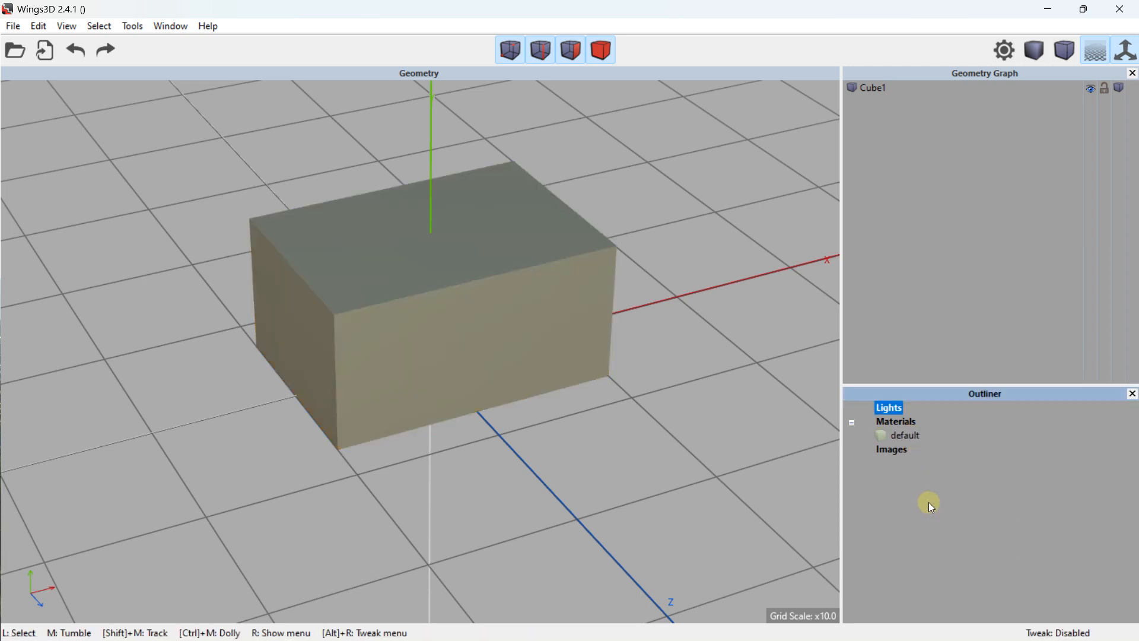
{"action": "left_click", "coordinate": [521, 251]}
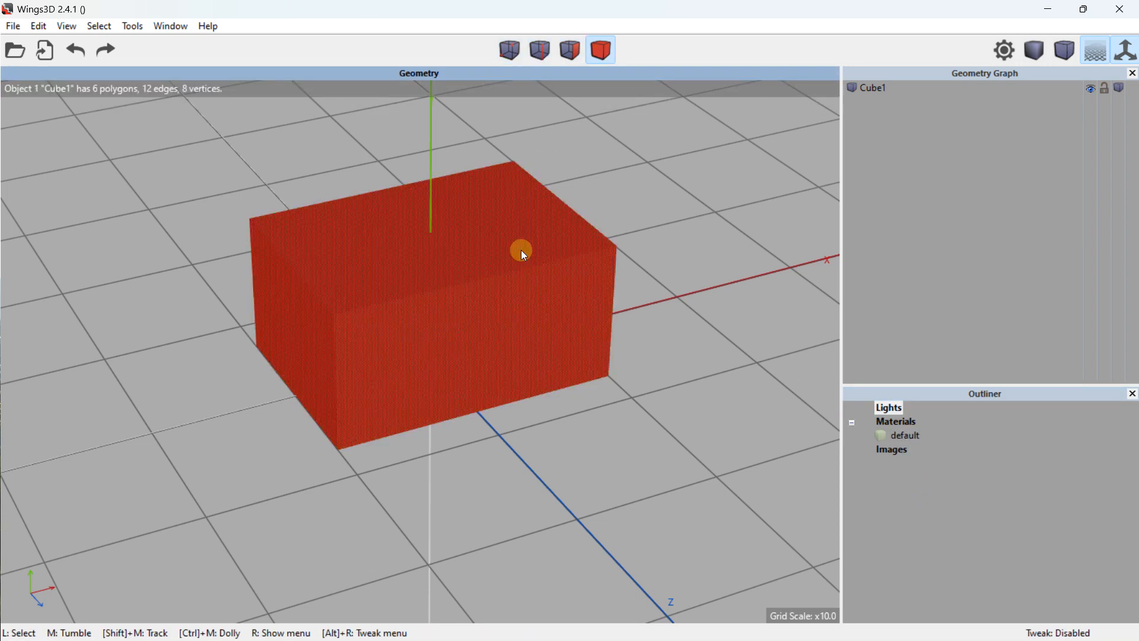
{"action": "key", "text": "Delete"}
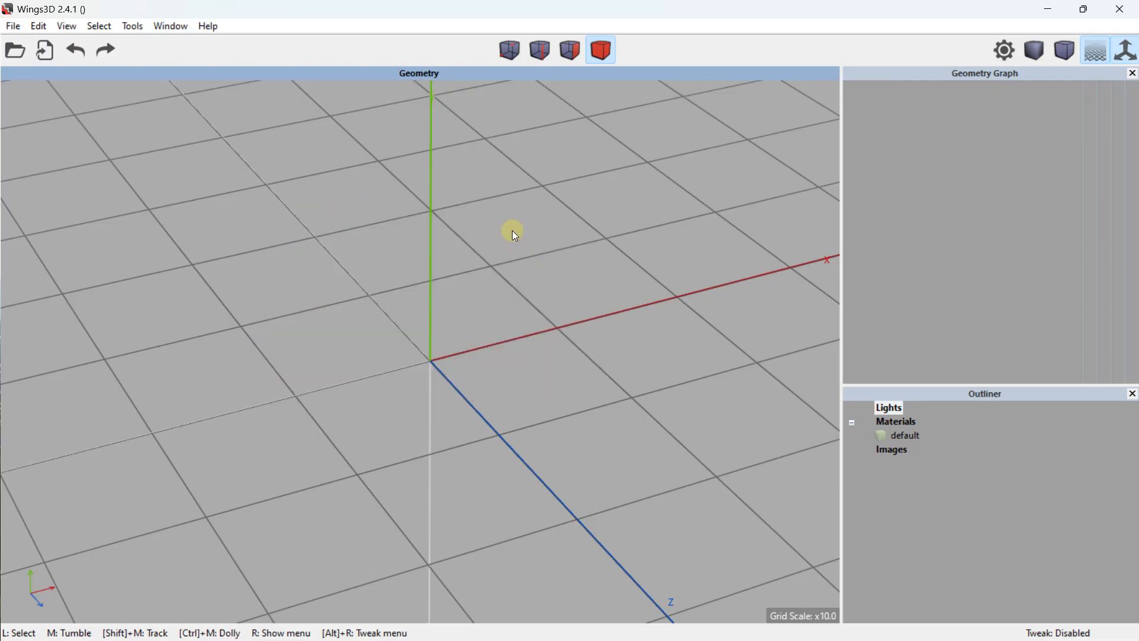
- Turn on Show Edges and Show Backfaces for the geometry view
{"action": "left_click", "coordinate": [39, 27]}
{"action": "mouse_move", "coordinate": [67, 27]}
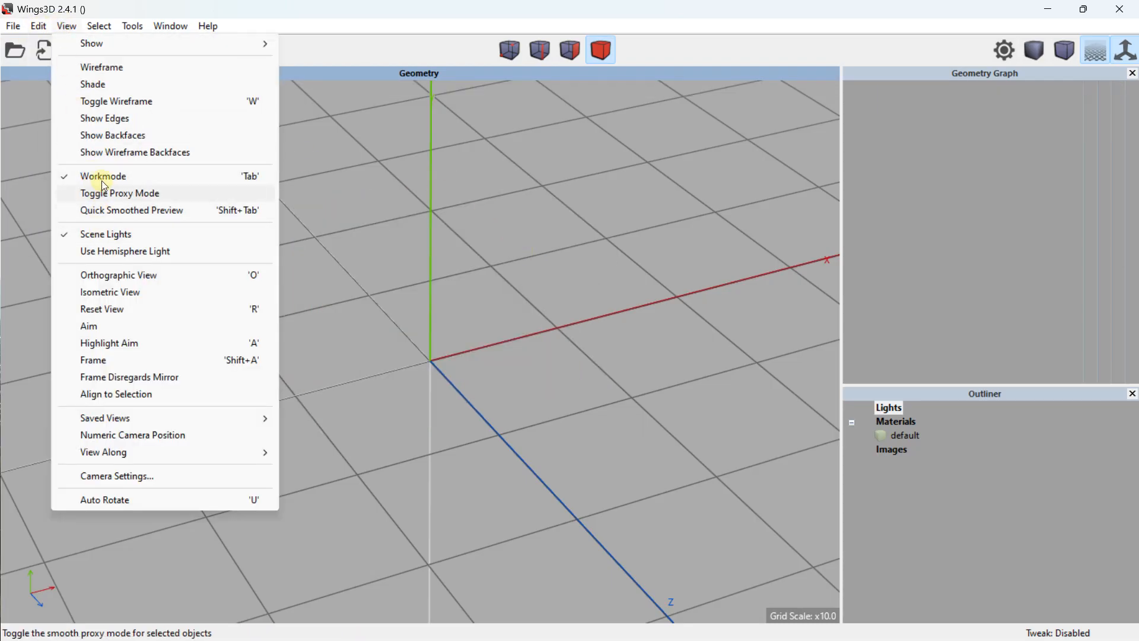
{"action": "left_click", "coordinate": [106, 119]}
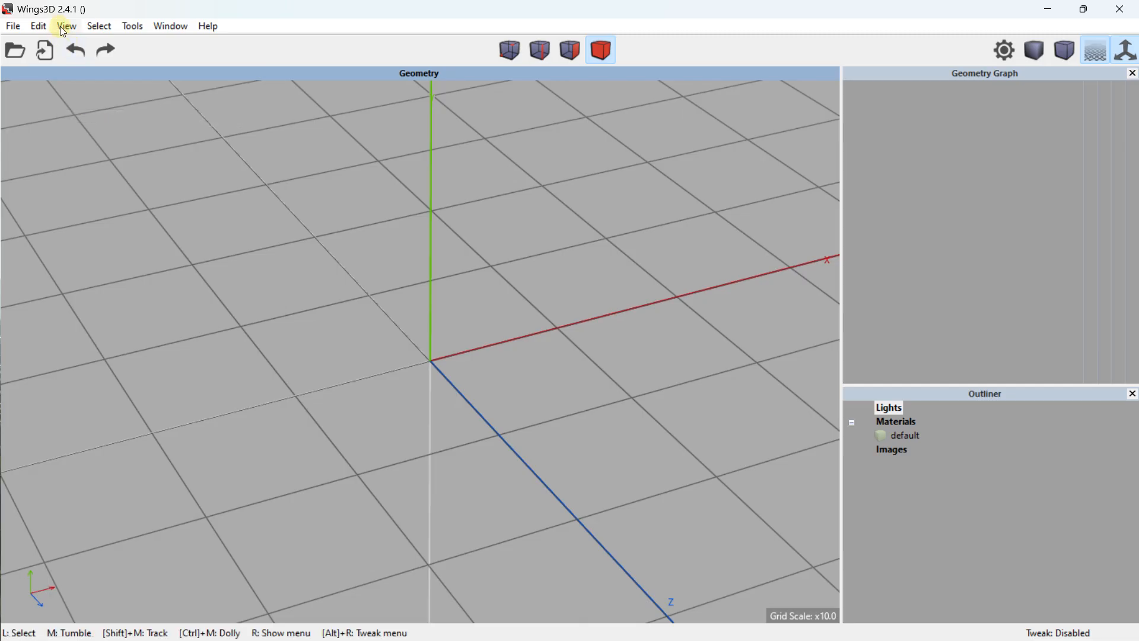
{"action": "left_click", "coordinate": [67, 26]}
{"action": "left_click", "coordinate": [89, 136]}
{"action": "scroll", "coordinate": [414, 308], "scroll_direction": "down", "scroll_amount": 6}
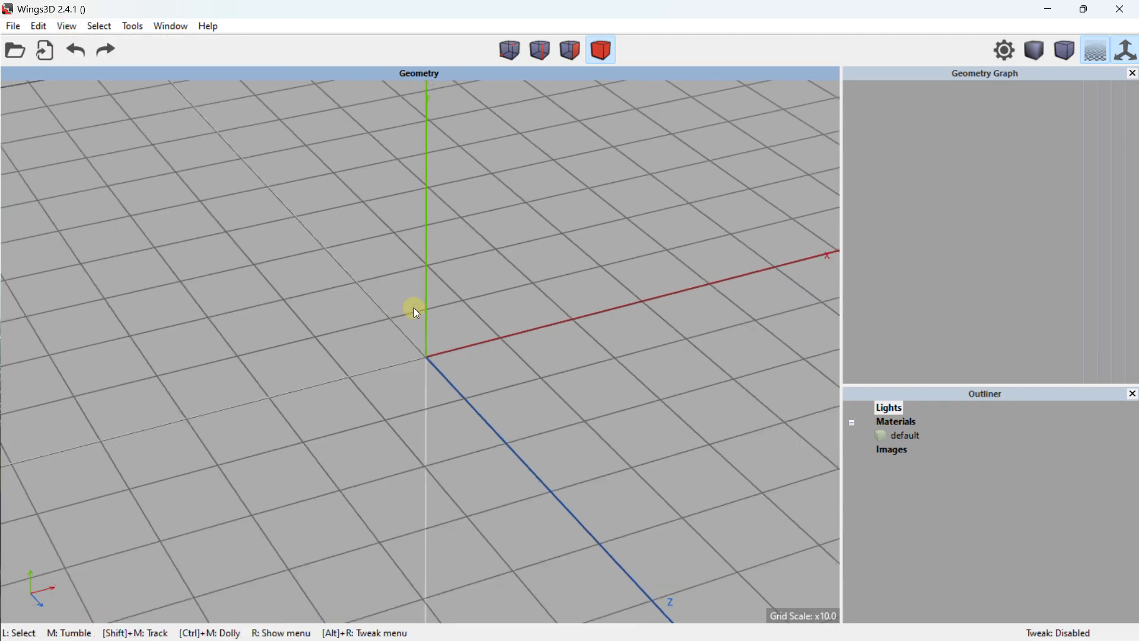
{"action": "middle_click_drag", "start_coordinate": [461, 305], "coordinate": [420, 309]}
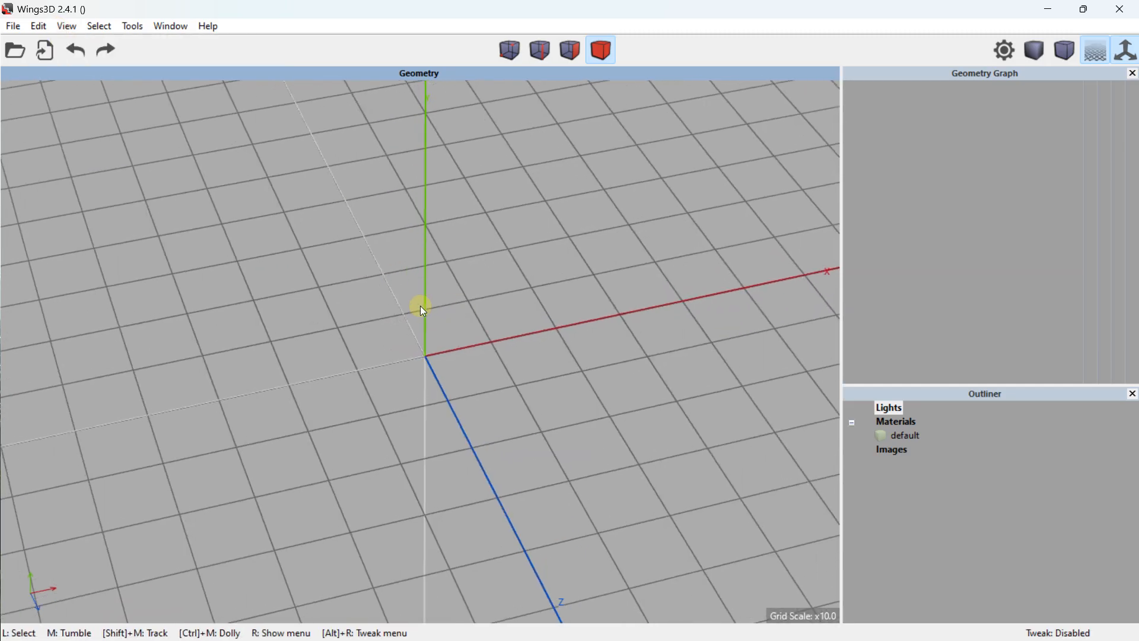
{"action": "scroll", "coordinate": [267, 244], "scroll_direction": "down", "scroll_amount": 2}
{"action": "right_click", "coordinate": [267, 243]}
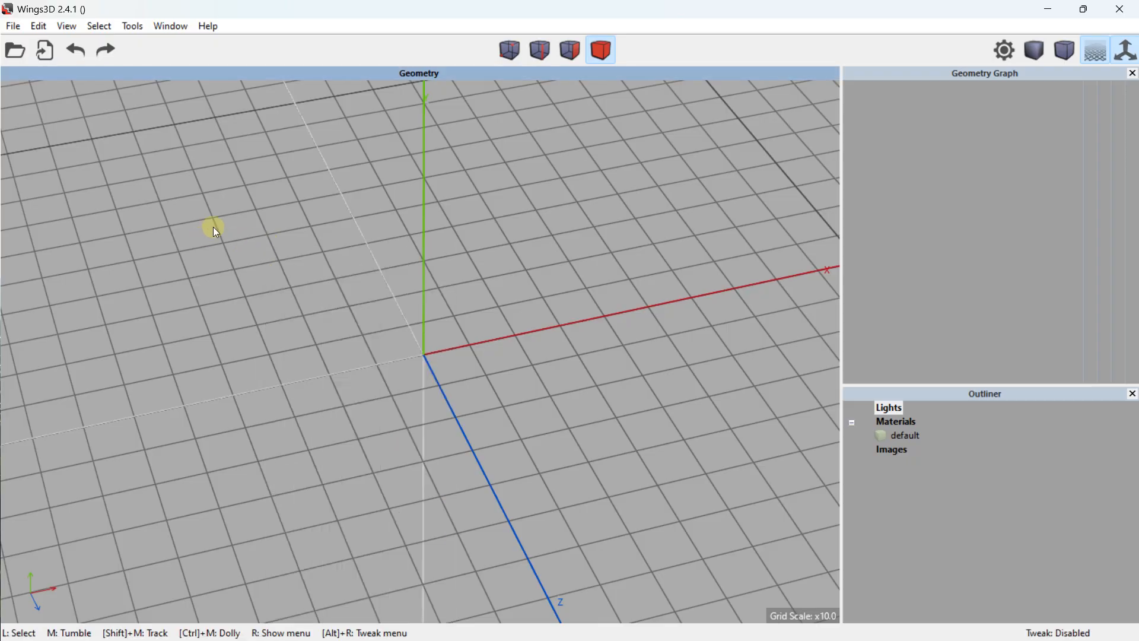
{"action": "scroll", "coordinate": [212, 227], "scroll_direction": "down", "scroll_amount": 3}
{"action": "scroll", "coordinate": [213, 226], "scroll_direction": "up", "scroll_amount": 2}
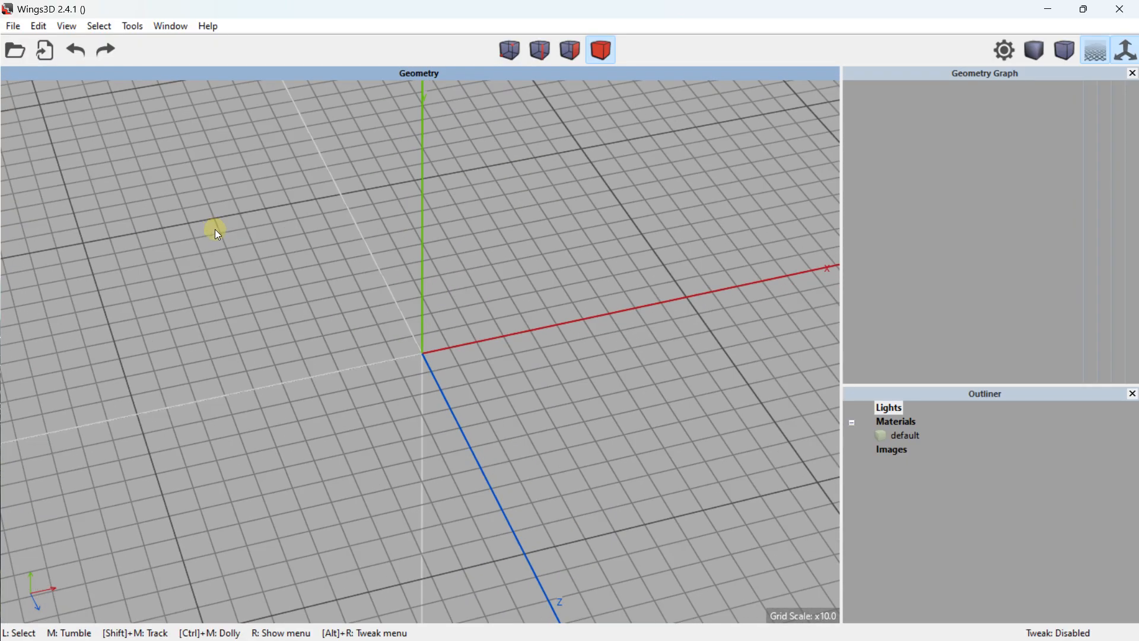
{"action": "scroll", "coordinate": [281, 248], "scroll_direction": "up", "scroll_amount": 3}
{"action": "right_click", "coordinate": [281, 223]}
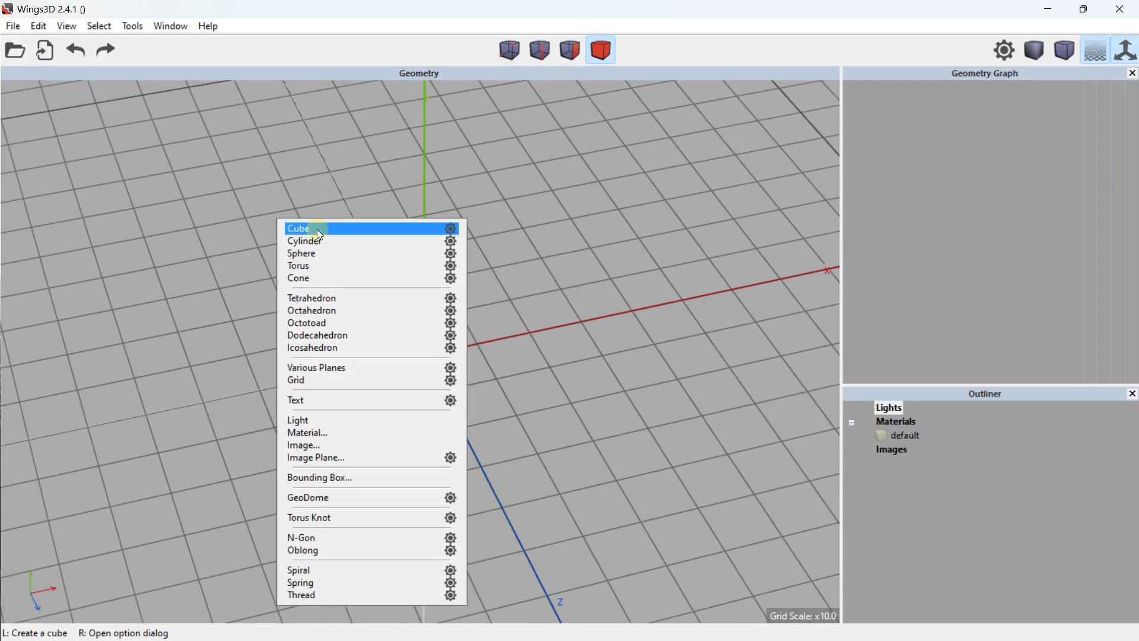
{"action": "left_click", "coordinate": [326, 226]}
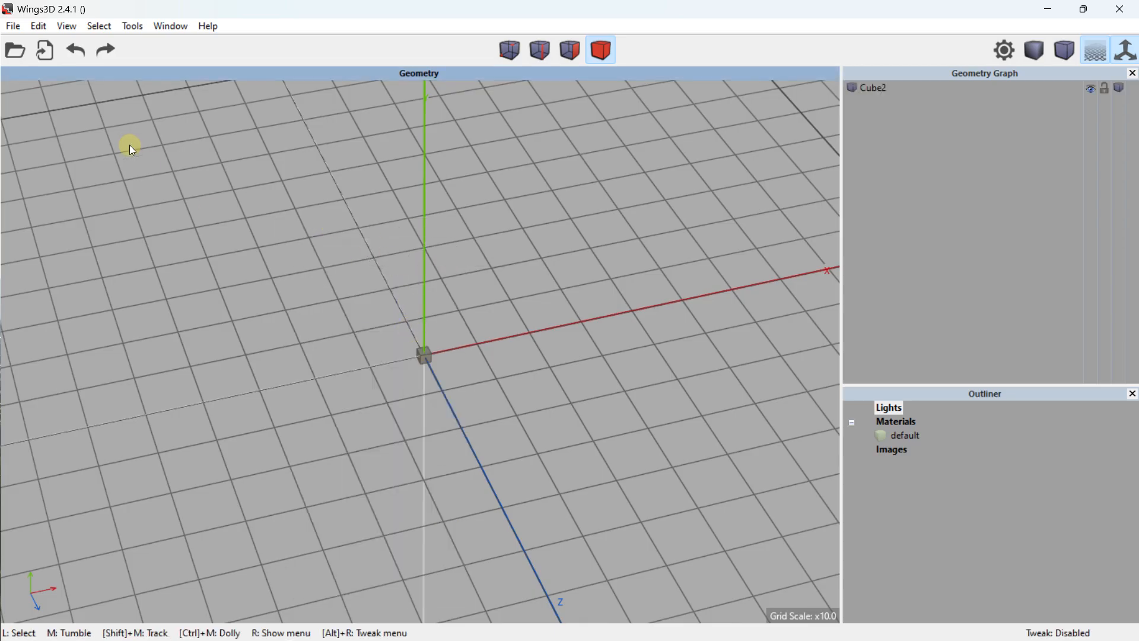
{"action": "left_click", "coordinate": [76, 52]}
{"action": "left_click", "coordinate": [106, 52]}
{"action": "left_click", "coordinate": [77, 52]}
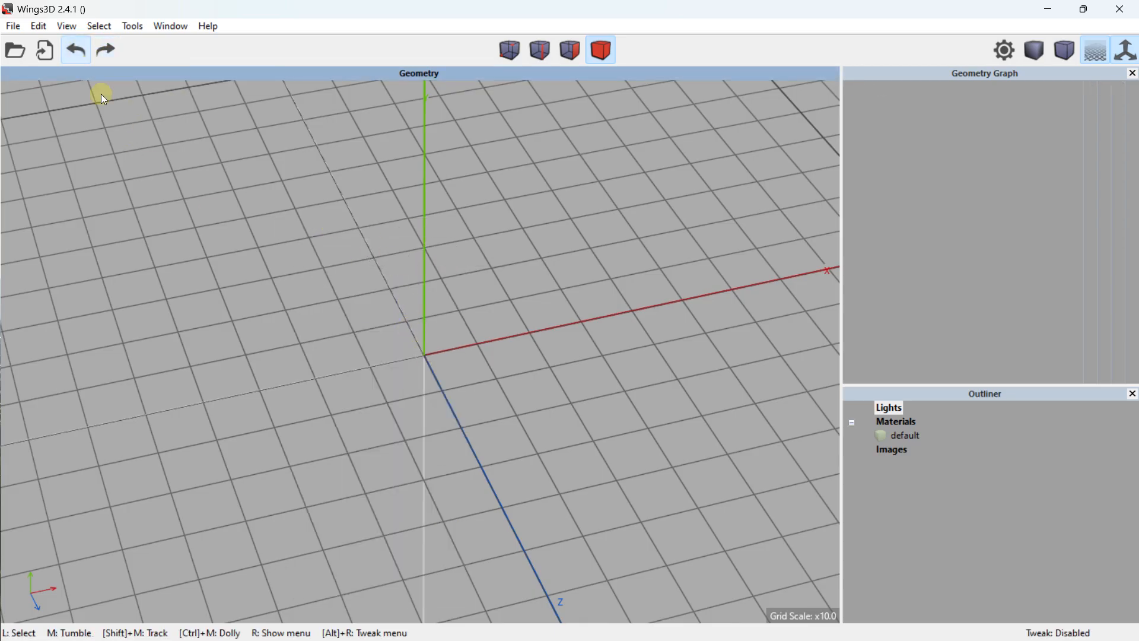
- Create a cube with X 40, Y 20 and Z 30, placed on the ground
{"action": "right_click", "coordinate": [234, 233]}
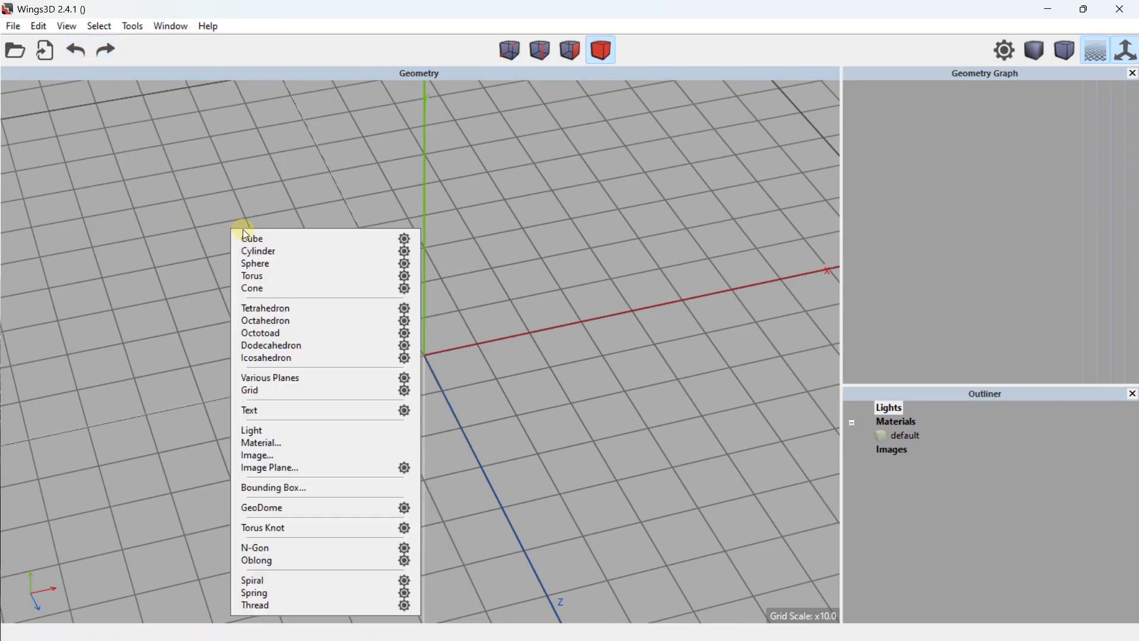
{"action": "left_click", "coordinate": [400, 237]}
{"action": "left_click_drag", "start_coordinate": [444, 221], "coordinate": [738, 160]}
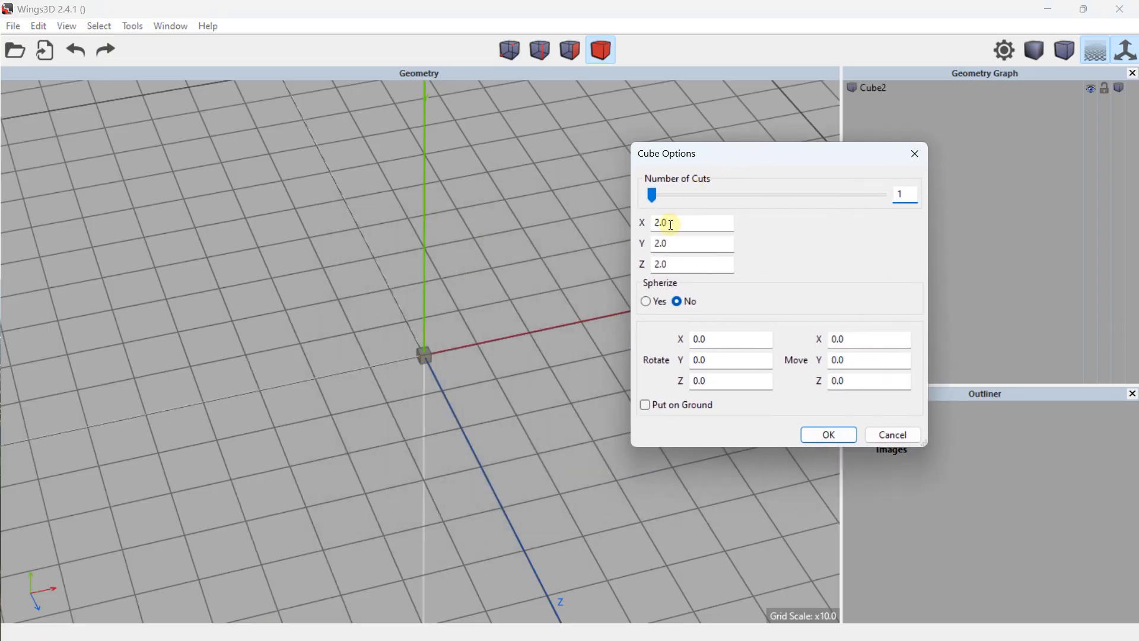
{"action": "left_click", "coordinate": [677, 225]}
{"action": "left_click_drag", "start_coordinate": [677, 226], "coordinate": [635, 225]}
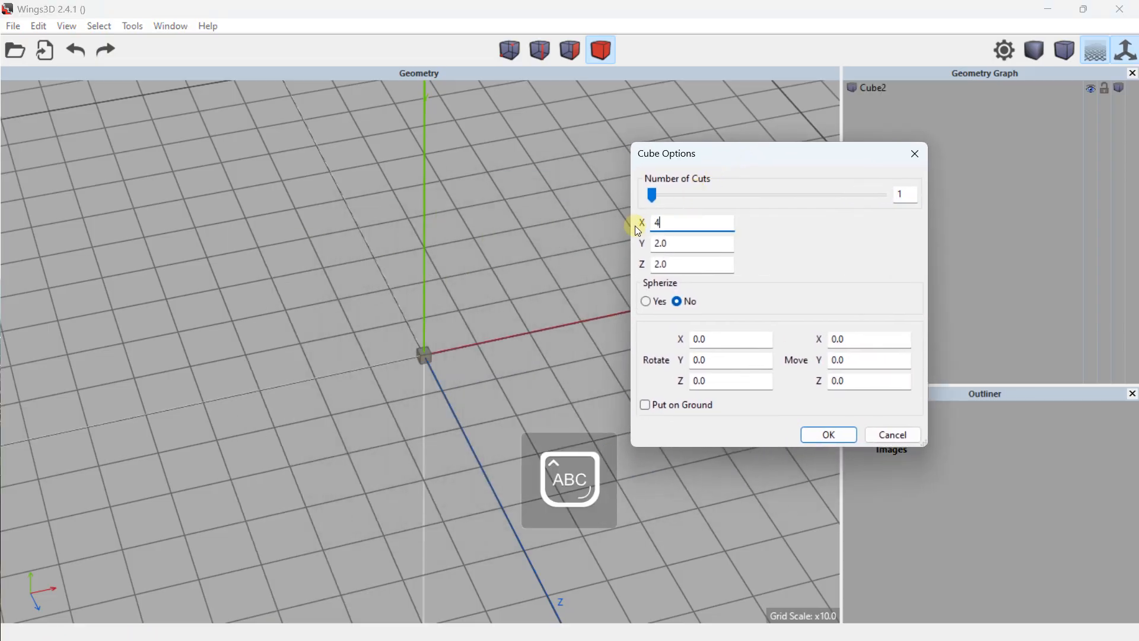
{"action": "left_click_drag", "start_coordinate": [680, 244], "coordinate": [714, 244]}
{"action": "type", "text": "3"}
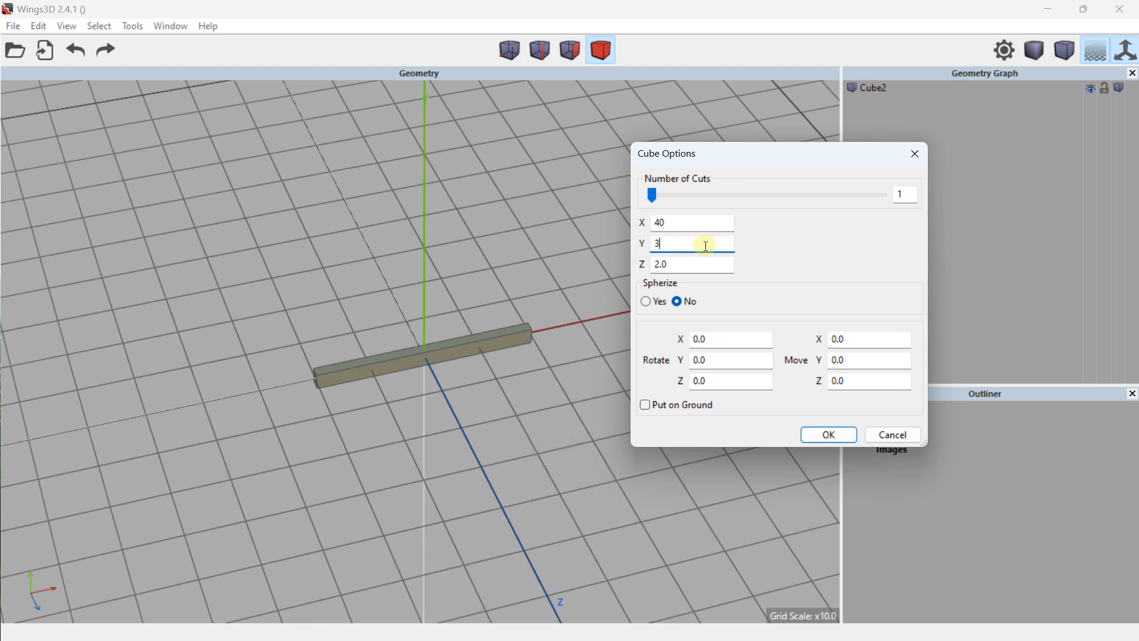
{"action": "left_click_drag", "start_coordinate": [694, 265], "coordinate": [613, 265]}
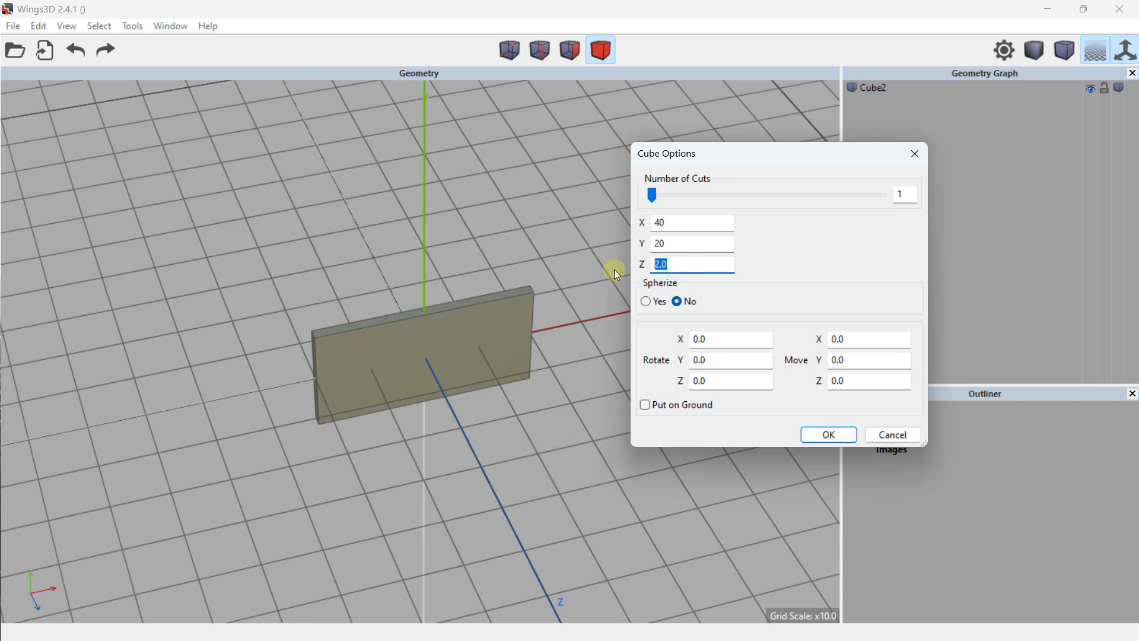
{"action": "type", "text": "30"}
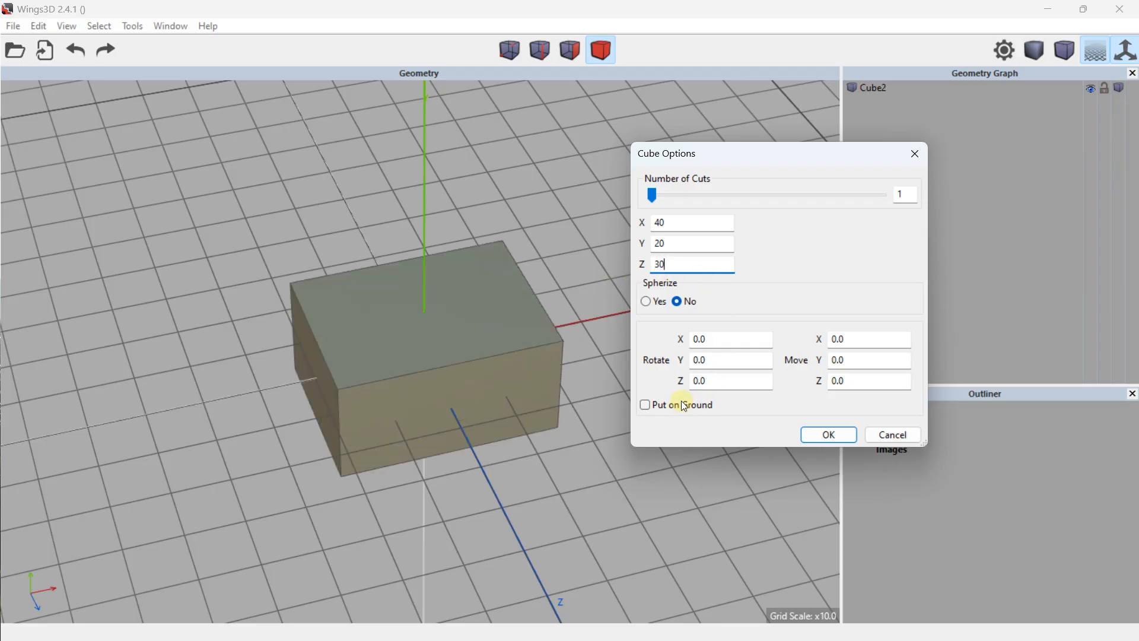
{"action": "left_click", "coordinate": [686, 405]}
{"action": "left_click", "coordinate": [830, 435]}
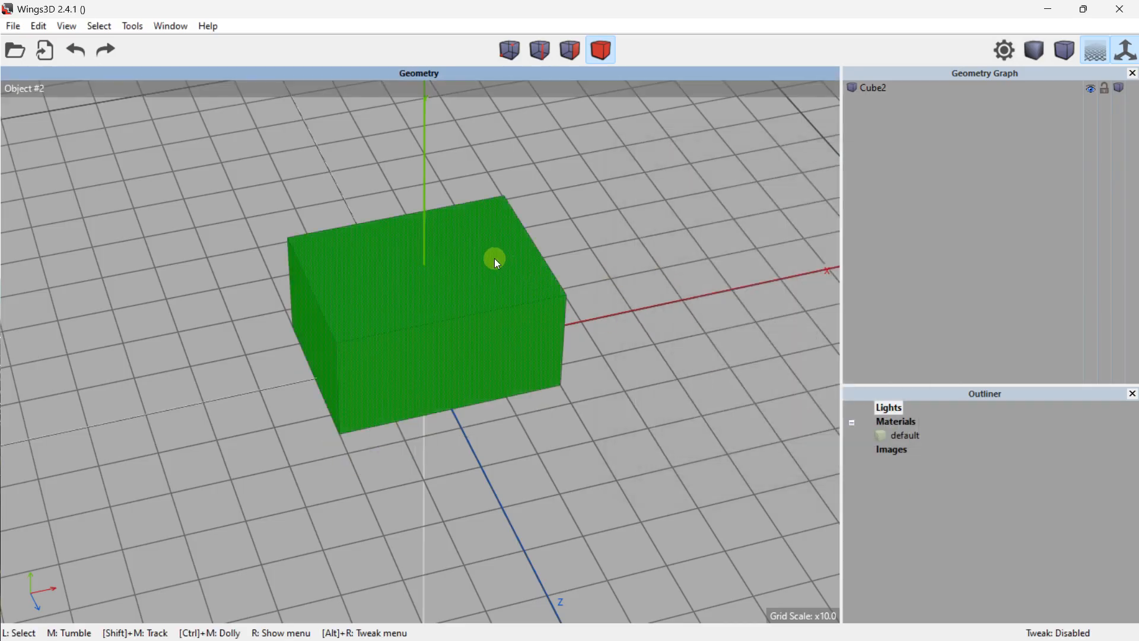
- Select the whole new box and open it for UV mapping in the AutoUV Segmenting window
{"action": "middle_click_drag", "start_coordinate": [428, 224], "coordinate": [433, 211]}
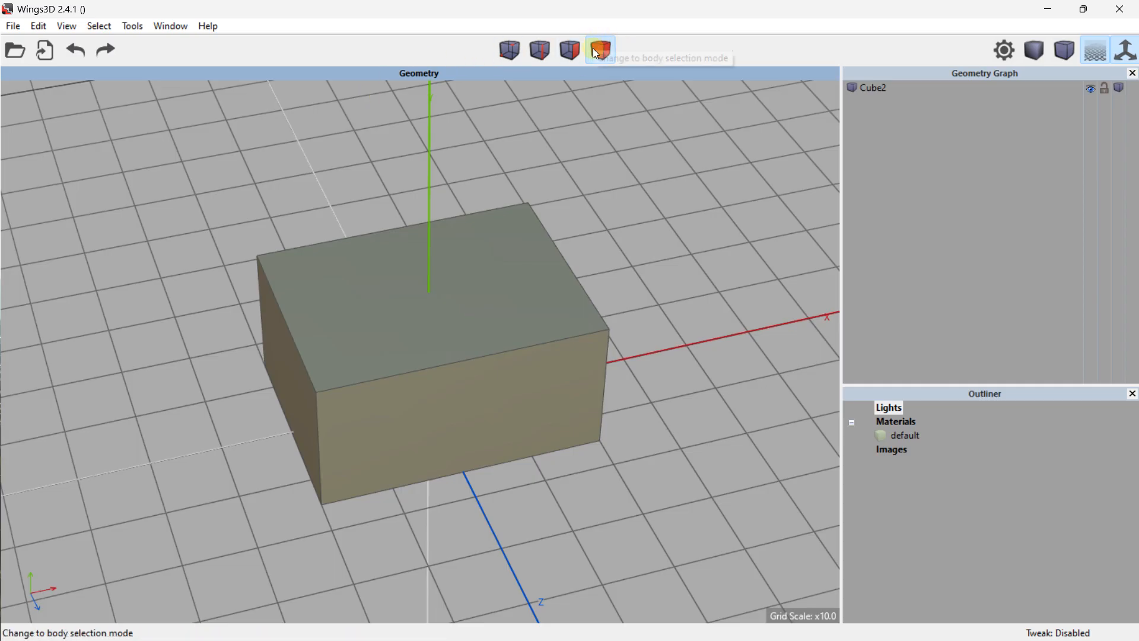
{"action": "left_click", "coordinate": [453, 302]}
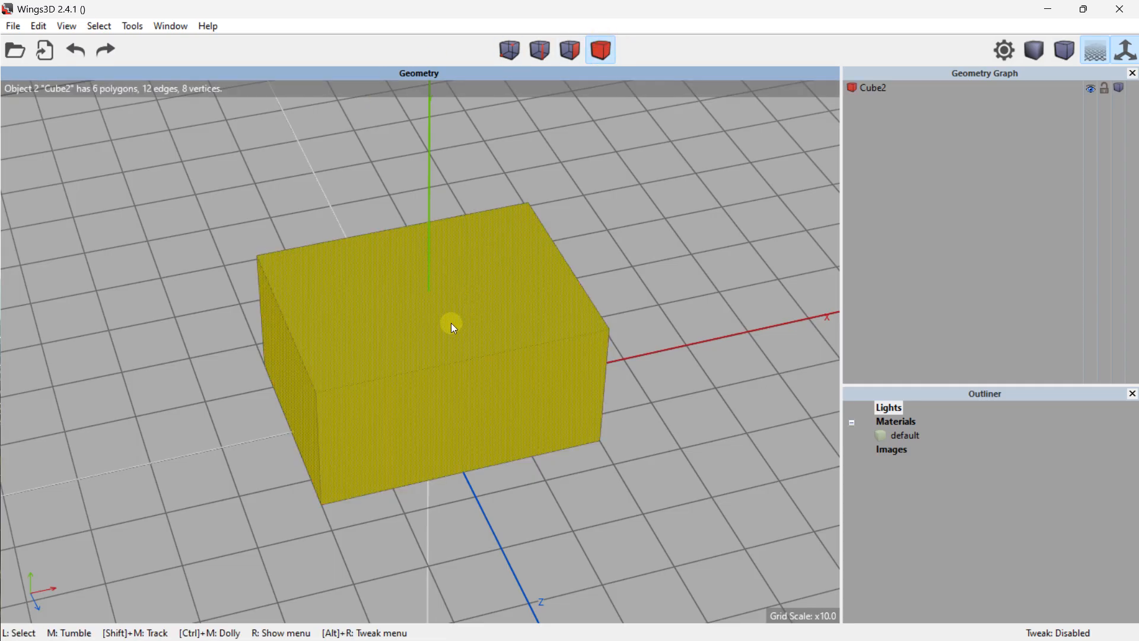
{"action": "right_click", "coordinate": [502, 302]}
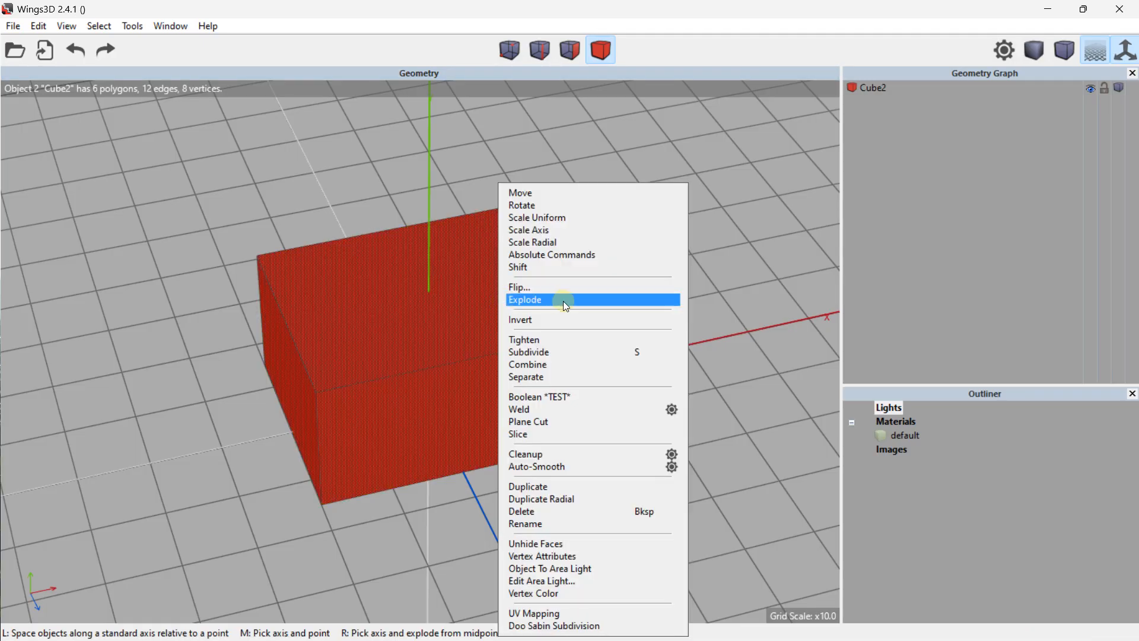
{"action": "left_click", "coordinate": [538, 614]}
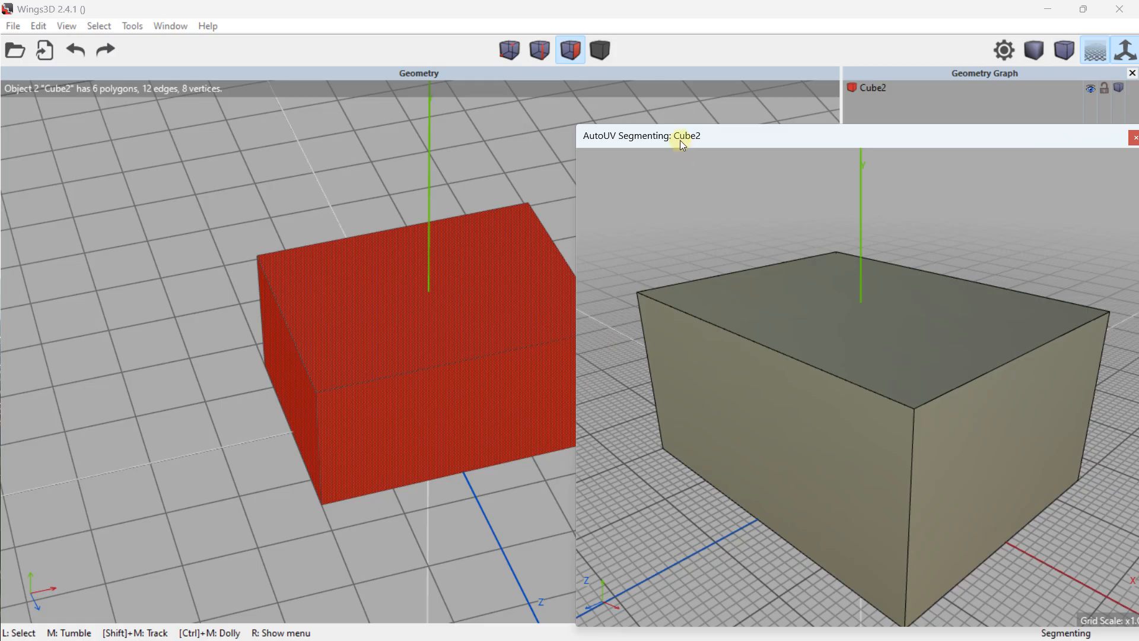
- Segment the box's faces by Projection in the AutoUV Segmenting window
{"action": "left_click_drag", "start_coordinate": [682, 143], "coordinate": [247, 53]}
{"action": "scroll", "coordinate": [334, 144], "scroll_direction": "down", "scroll_amount": 4}
{"action": "scroll", "coordinate": [355, 212], "scroll_direction": "up", "scroll_amount": 4}
{"action": "scroll", "coordinate": [355, 212], "scroll_direction": "down", "scroll_amount": 3}
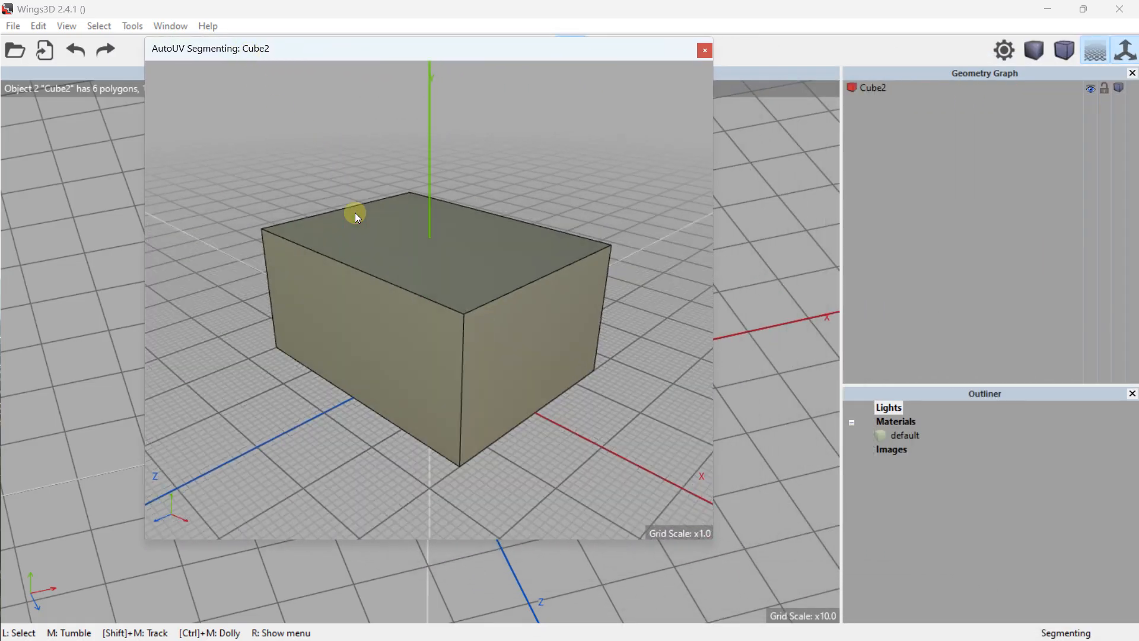
{"action": "scroll", "coordinate": [356, 216], "scroll_direction": "down", "scroll_amount": 1}
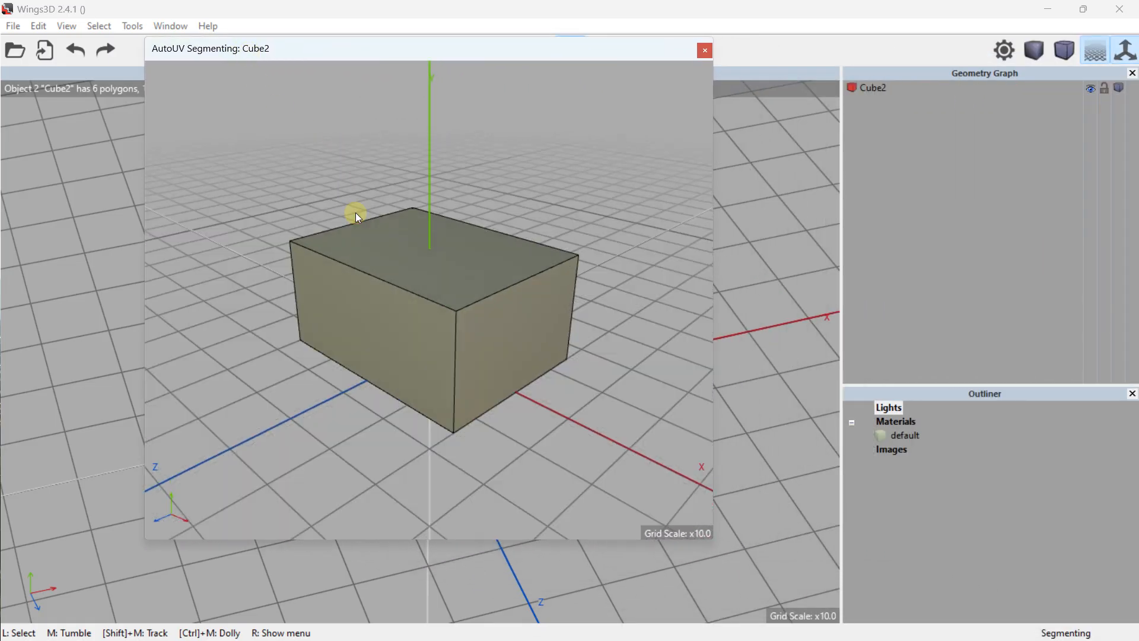
{"action": "right_click", "coordinate": [578, 163]}
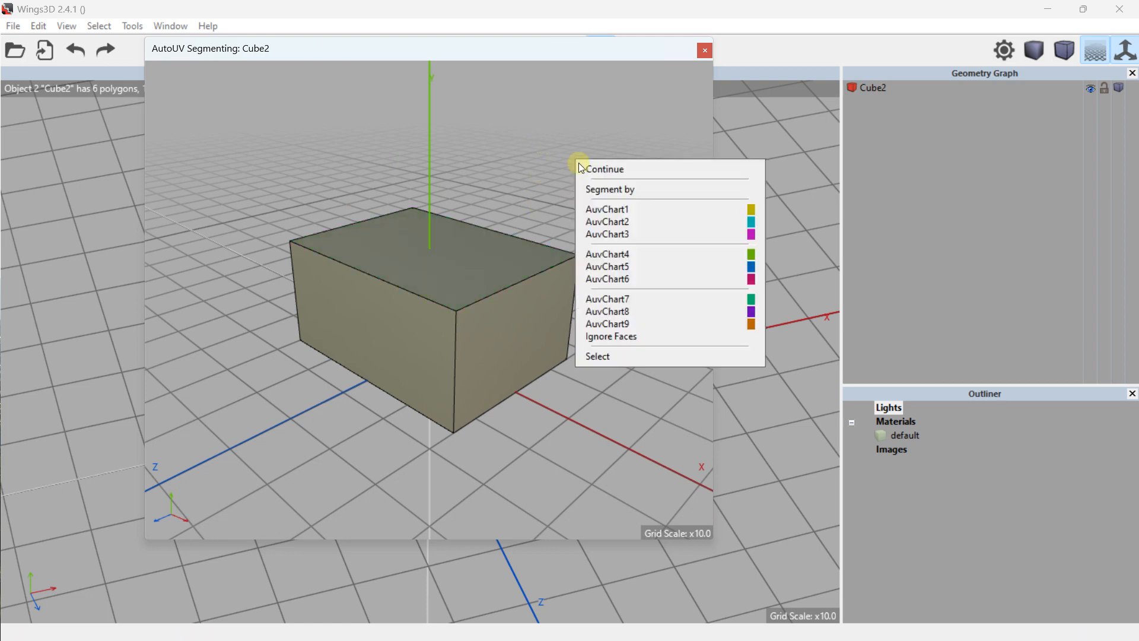
{"action": "left_click", "coordinate": [635, 188]}
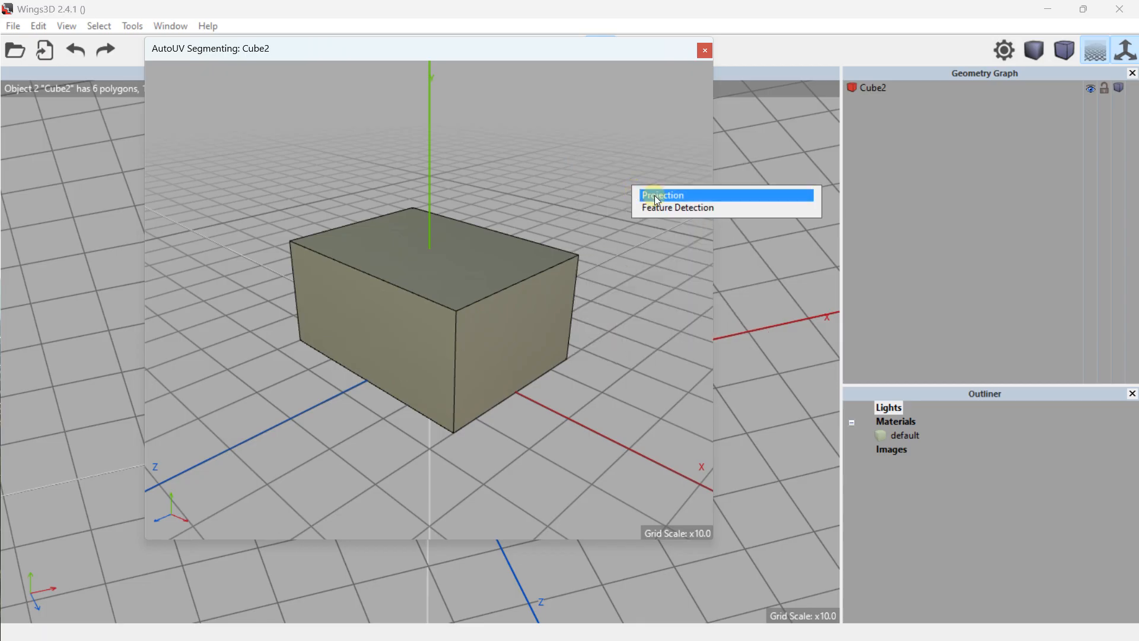
{"action": "left_click", "coordinate": [657, 198]}
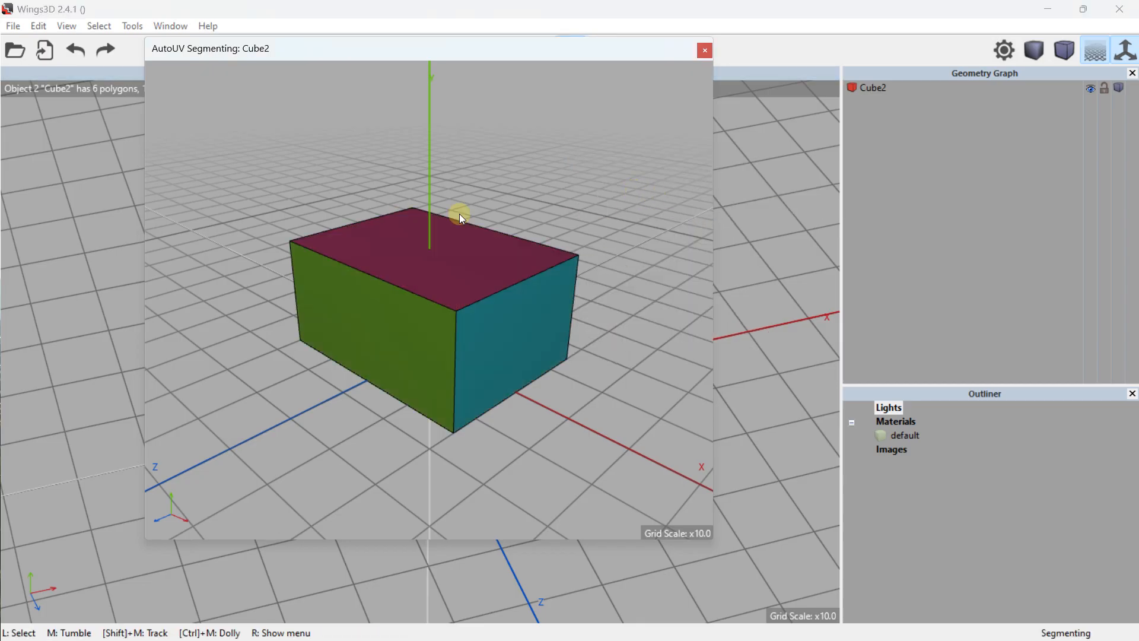
{"action": "middle_click_drag", "start_coordinate": [447, 368], "coordinate": [547, 246]}
{"action": "right_click", "coordinate": [613, 157]}
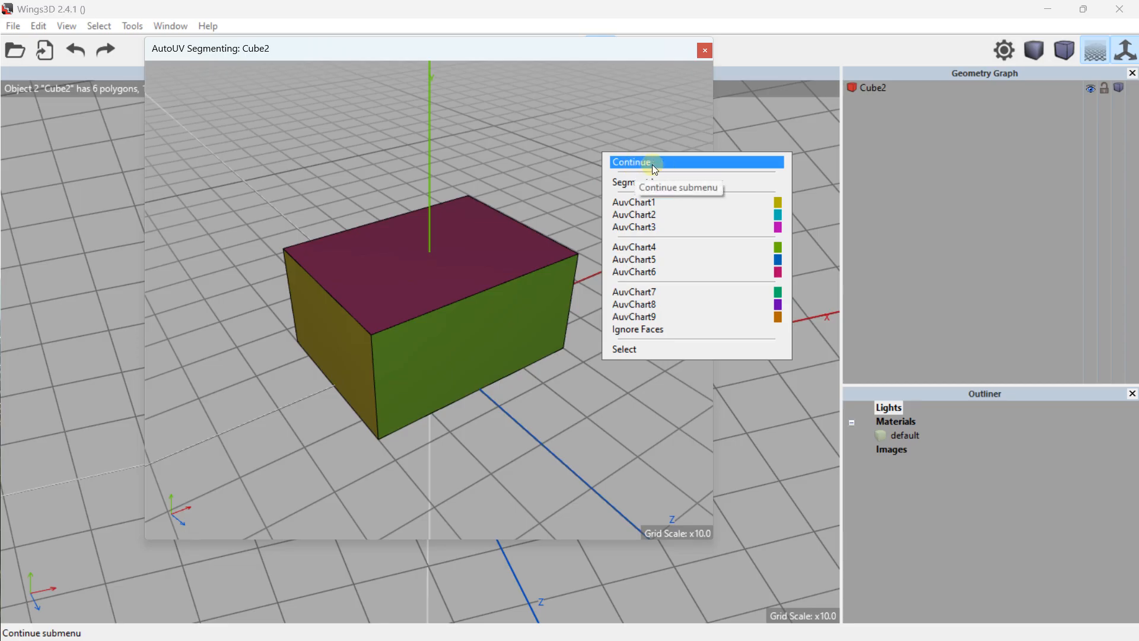
{"action": "left_click", "coordinate": [620, 351]}
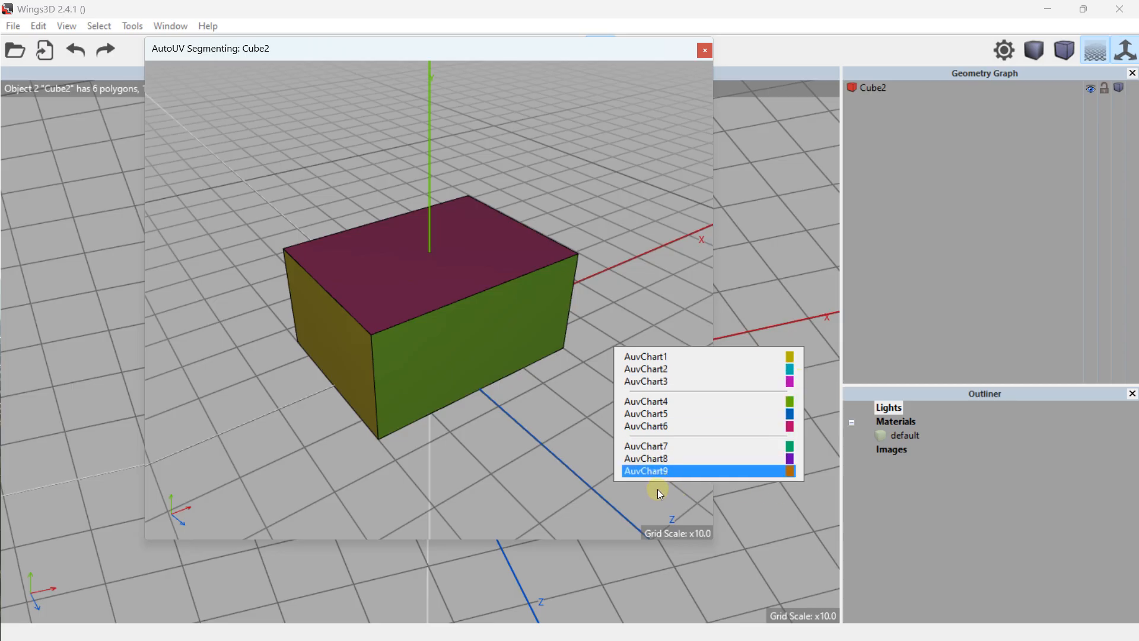
{"action": "left_click", "coordinate": [564, 425]}
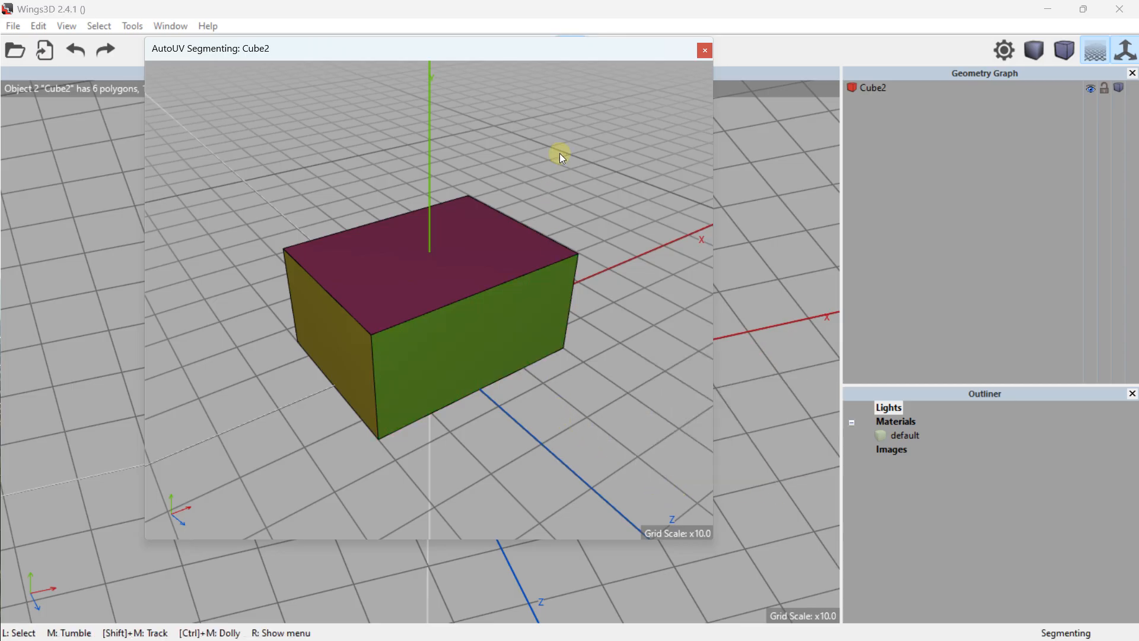
- Continue from segmenting with Unfolding to generate the box's UV charts
{"action": "right_click", "coordinate": [573, 116]}
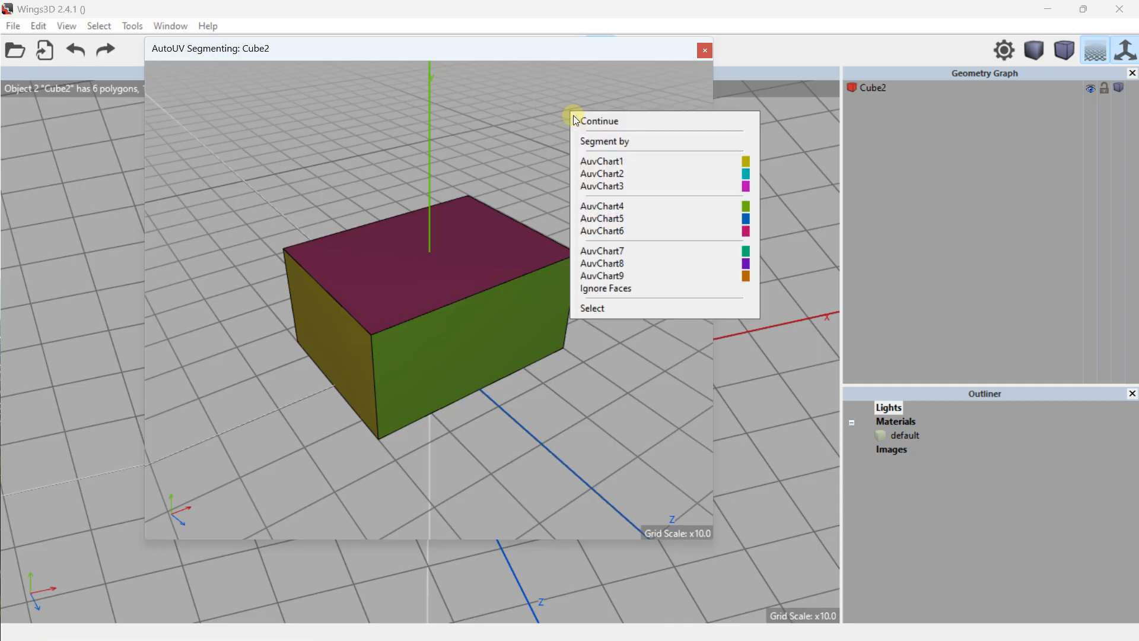
{"action": "left_click", "coordinate": [605, 124]}
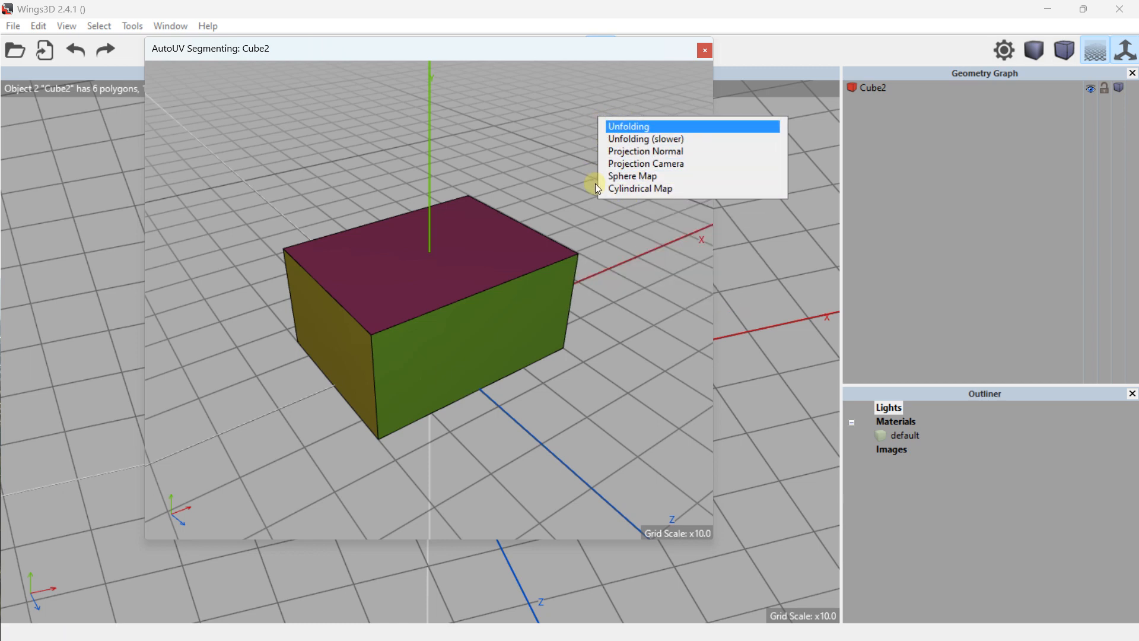
{"action": "left_click", "coordinate": [651, 130]}
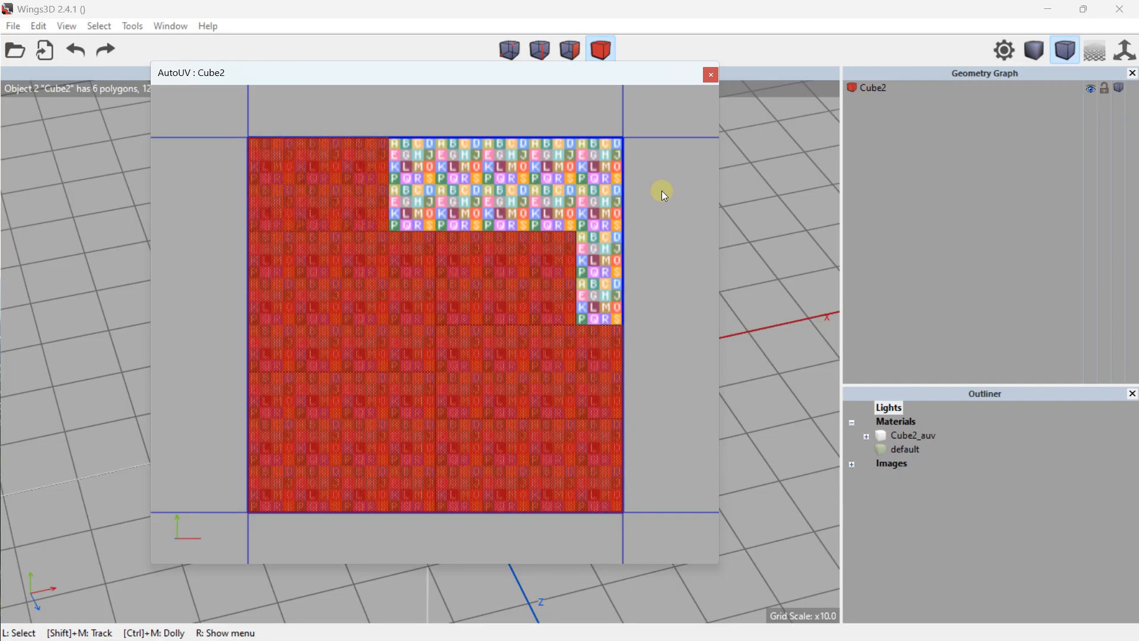
- Move all the UV charts slightly upward and scale them down uniformly within the texture area
{"action": "right_click", "coordinate": [499, 273]}
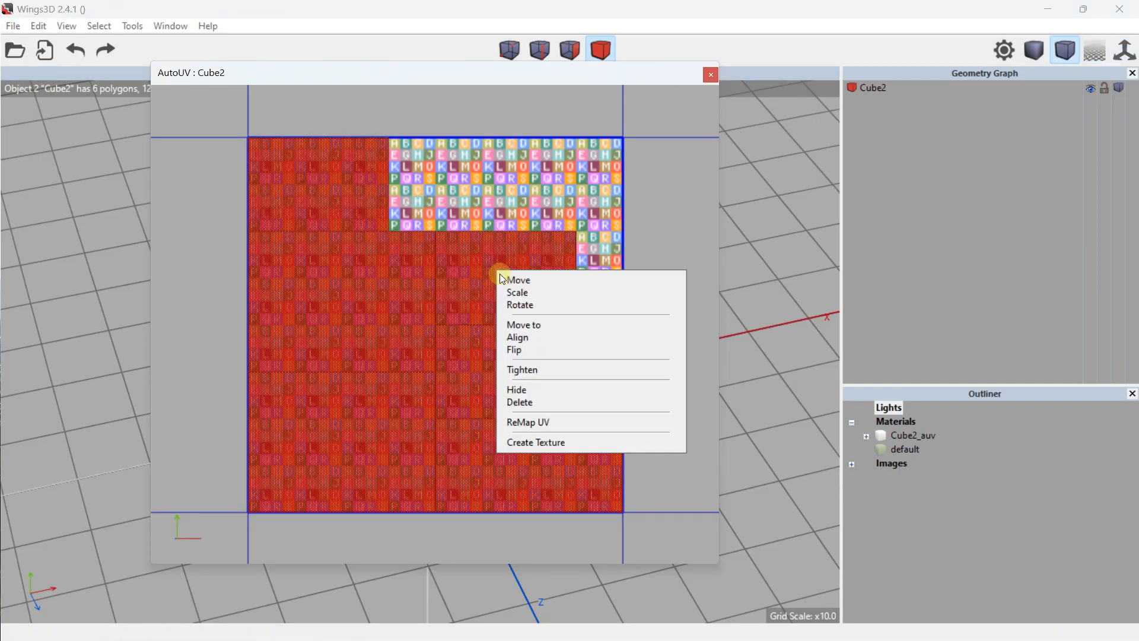
{"action": "left_click", "coordinate": [542, 284]}
{"action": "left_click", "coordinate": [555, 287]}
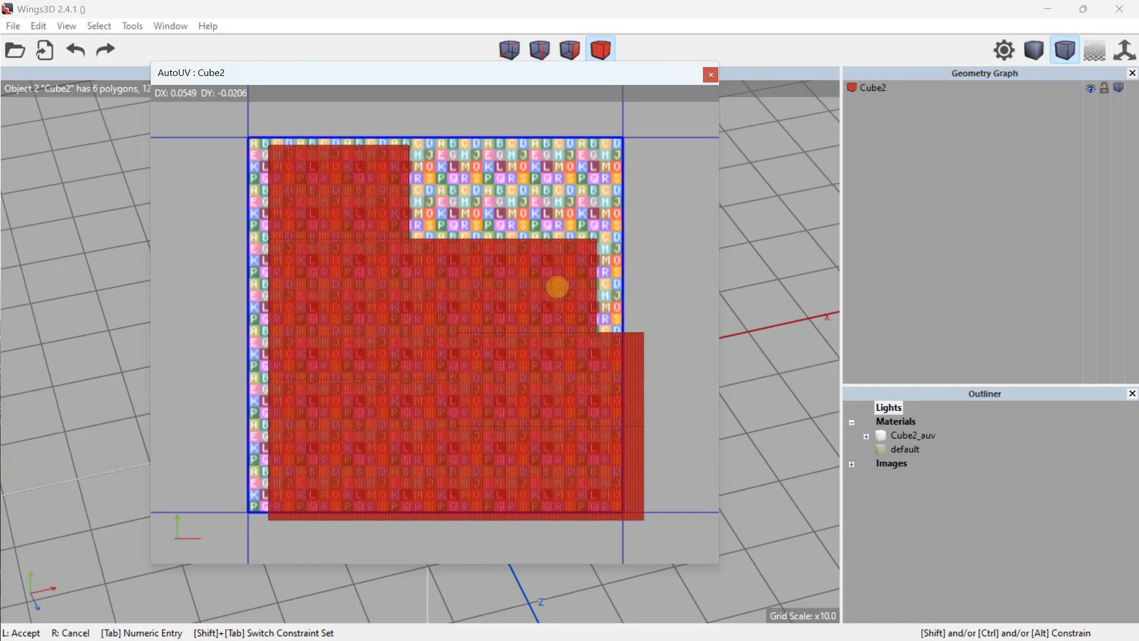
{"action": "left_click", "coordinate": [559, 285]}
{"action": "right_click", "coordinate": [558, 279]}
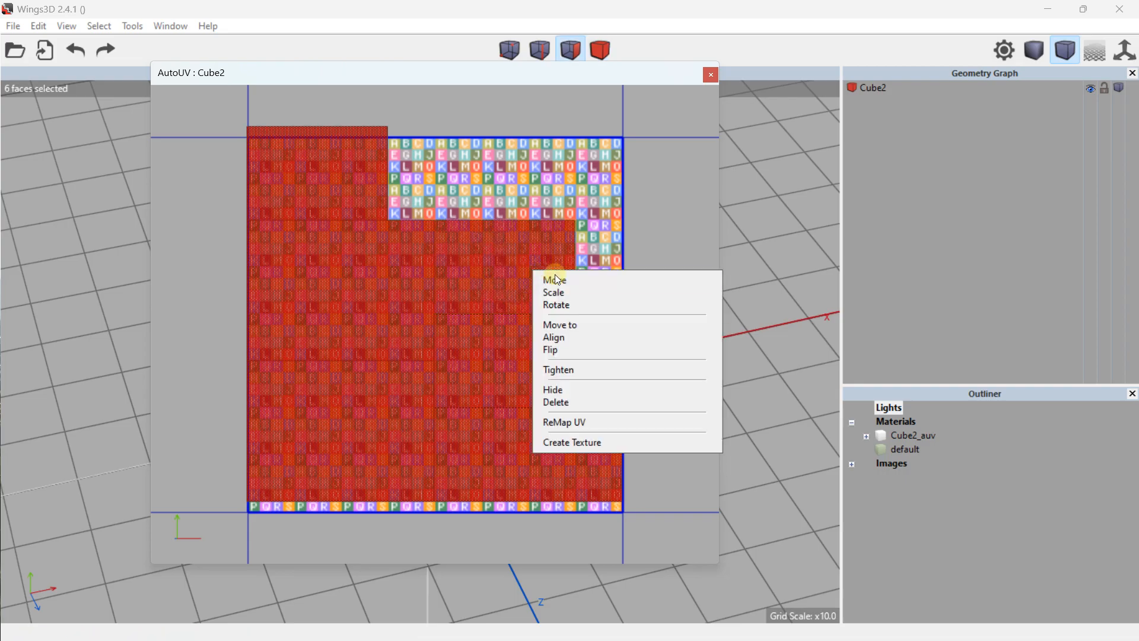
{"action": "left_click", "coordinate": [555, 293]}
{"action": "left_click", "coordinate": [570, 299]}
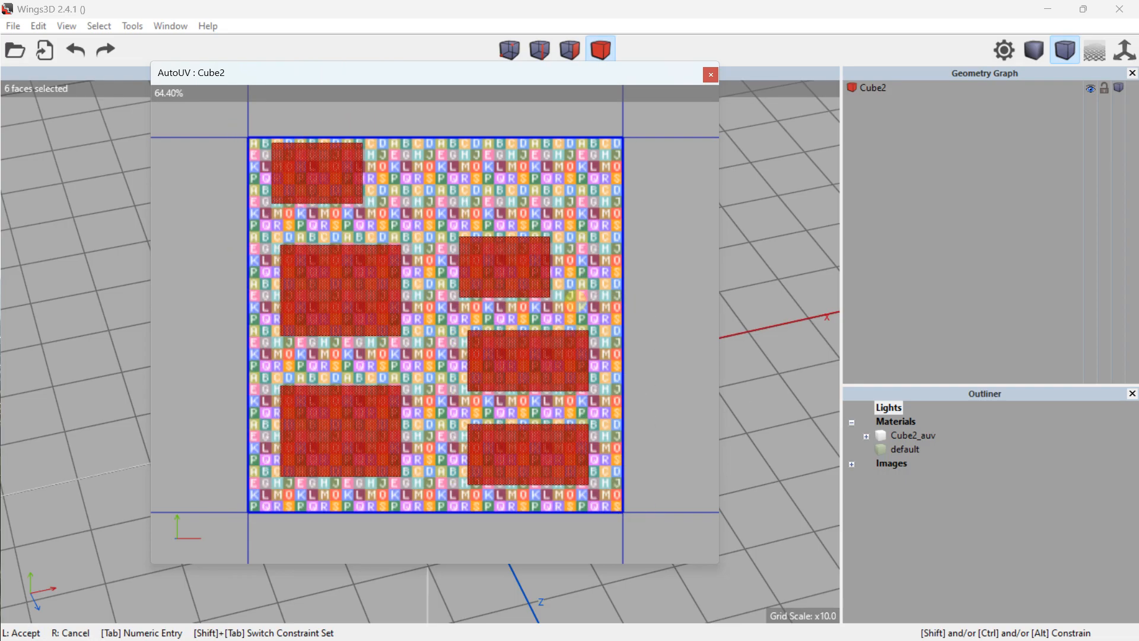
{"action": "left_click", "coordinate": [575, 300]}
- Rotate all the UV charts slightly counterclockwise
{"action": "right_click", "coordinate": [575, 300]}
{"action": "left_click", "coordinate": [587, 328]}
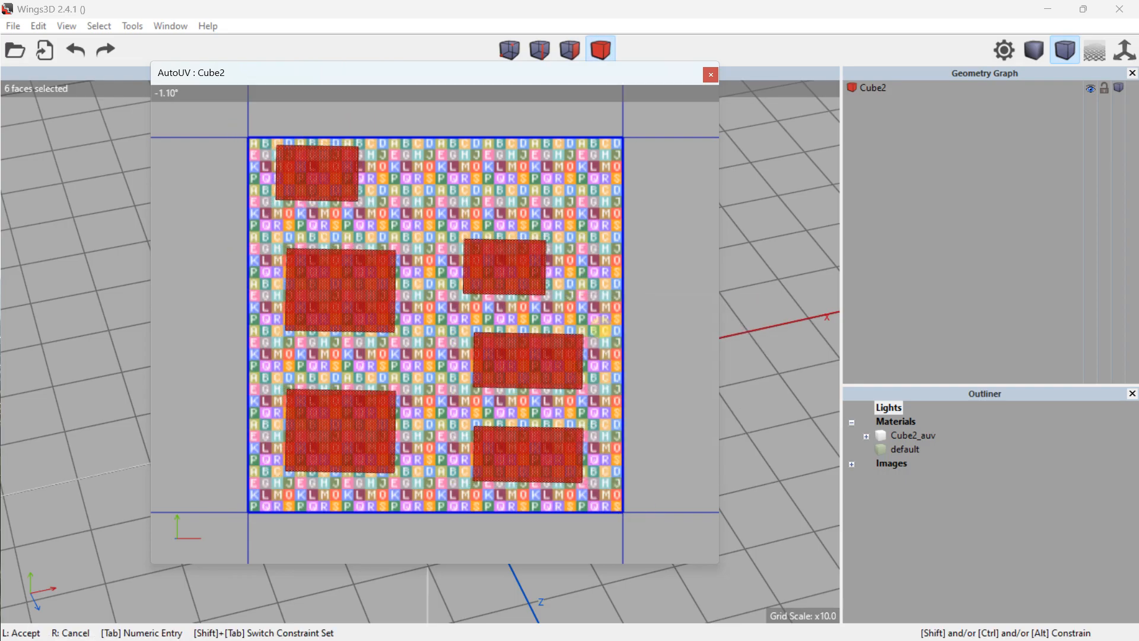
{"action": "left_click", "coordinate": [602, 329]}
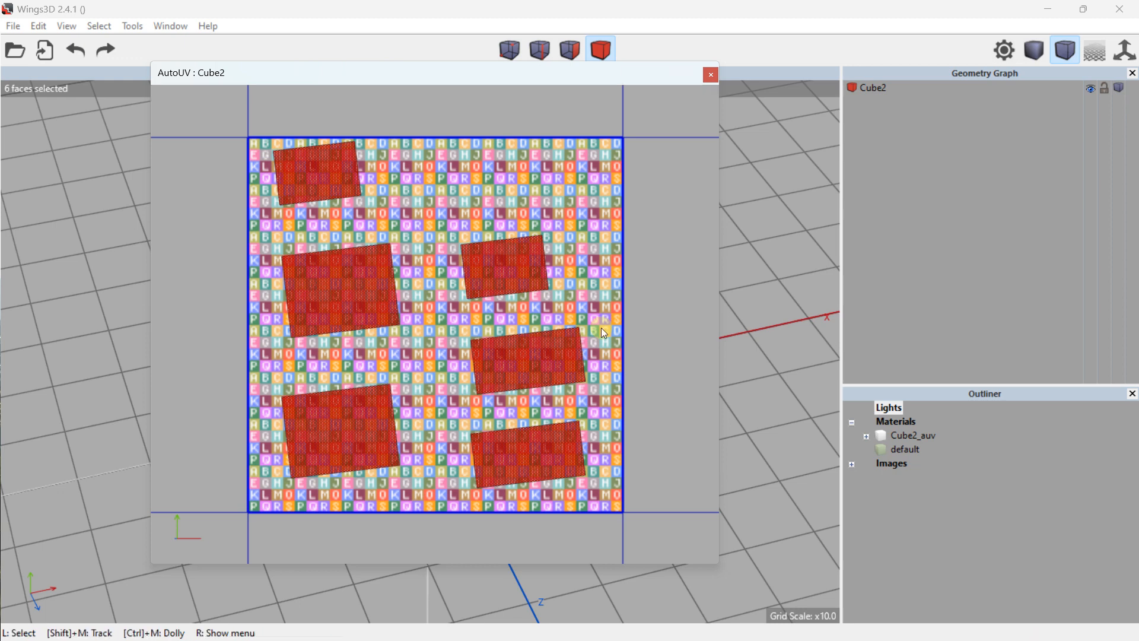
- Undo the rotation of the UV charts
{"action": "key", "text": "ctrl+z"}
{"action": "key", "text": "ctrl+z"}
{"action": "key", "text": "ctrl+z"}
{"action": "key", "text": "ctrl+z"}
{"action": "key", "text": "ctrl+z"}
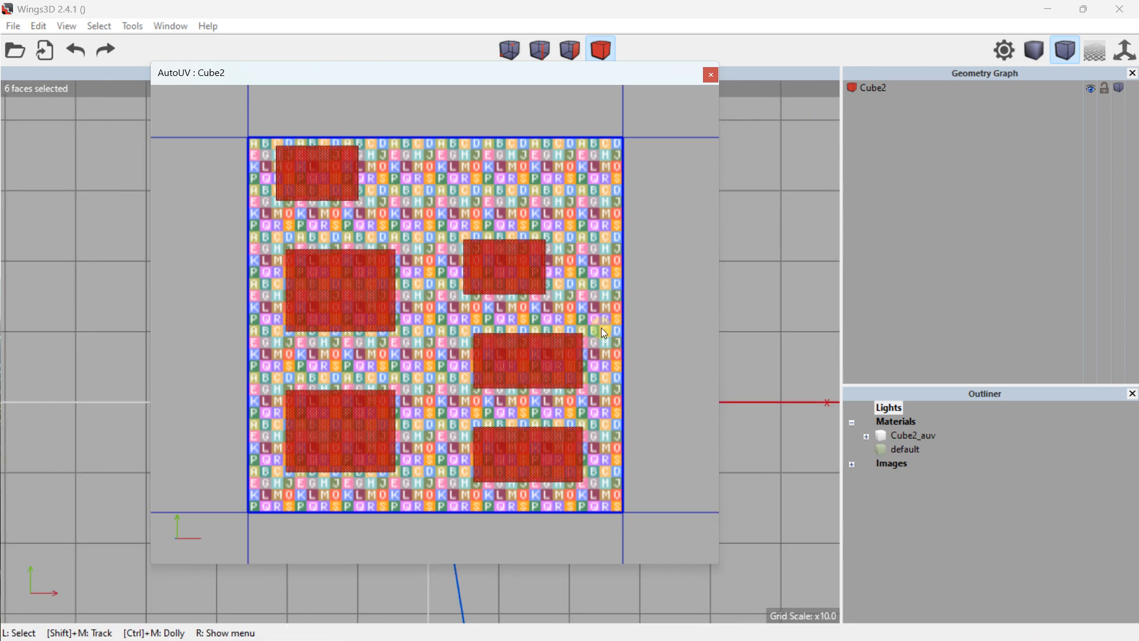
- Close the AutoUV window and clear the selection to view the lettered texture on the box
{"action": "left_click", "coordinate": [711, 75]}
{"action": "middle_click_drag", "start_coordinate": [438, 288], "coordinate": [418, 339]}
{"action": "key", "text": "space"}
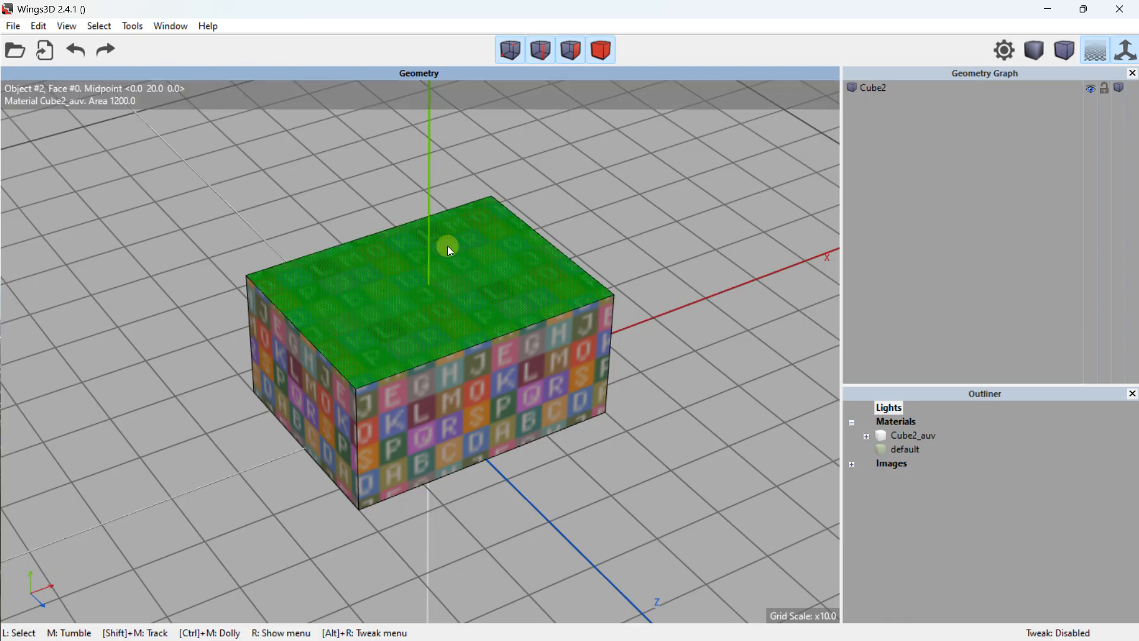
{"action": "middle_click_drag", "start_coordinate": [496, 247], "coordinate": [300, 163]}
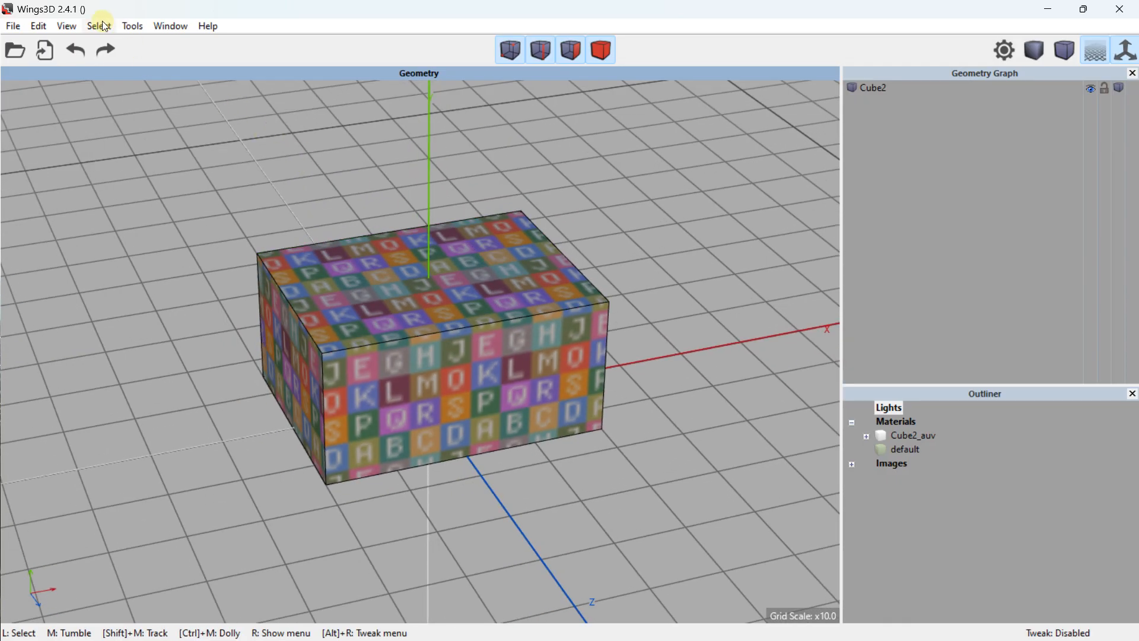
- Turn off Show Edges for the geometry view and inspect the textured box
{"action": "left_click", "coordinate": [66, 26]}
{"action": "left_click", "coordinate": [96, 118]}
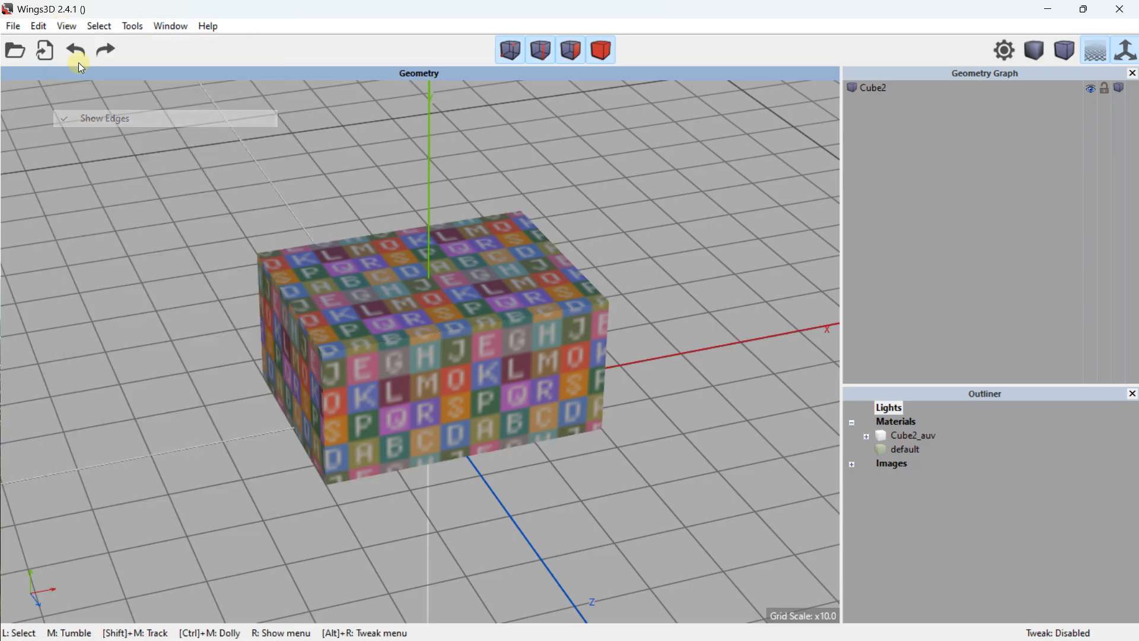
{"action": "left_click", "coordinate": [69, 27]}
{"action": "left_click", "coordinate": [98, 135]}
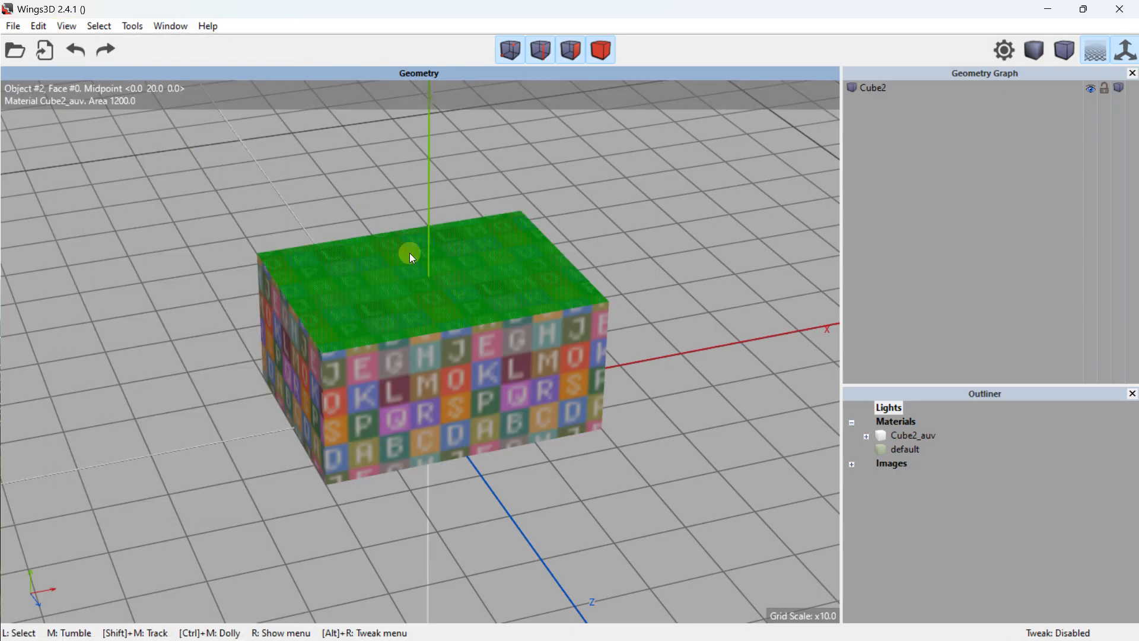
{"action": "scroll", "coordinate": [392, 288], "scroll_direction": "up", "scroll_amount": 2}
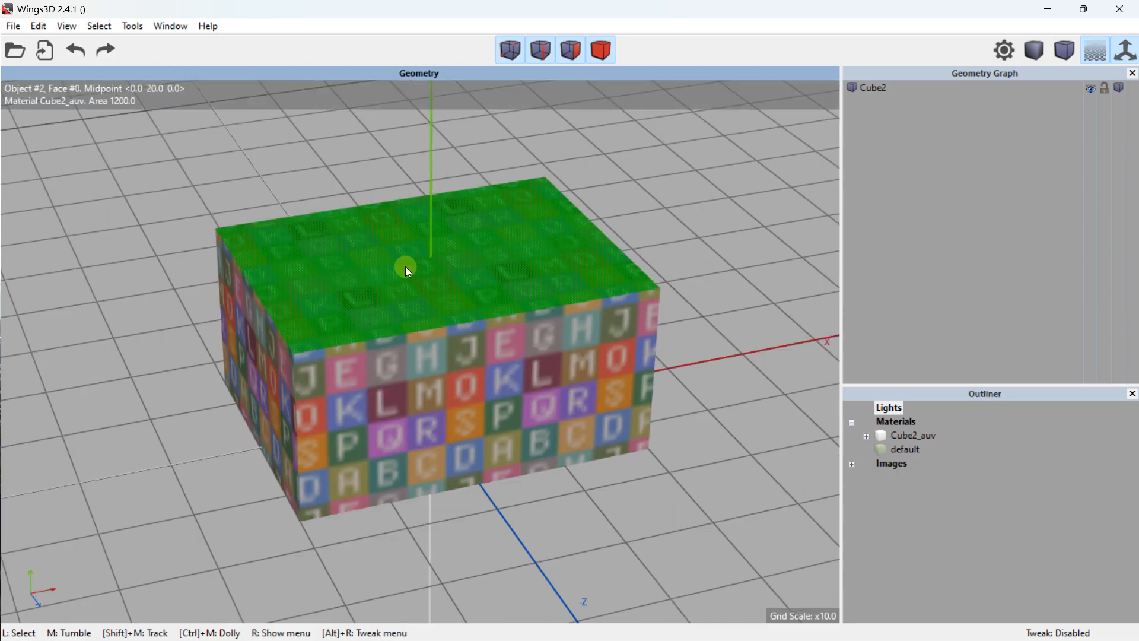
{"action": "scroll", "coordinate": [406, 267], "scroll_direction": "down", "scroll_amount": 2}
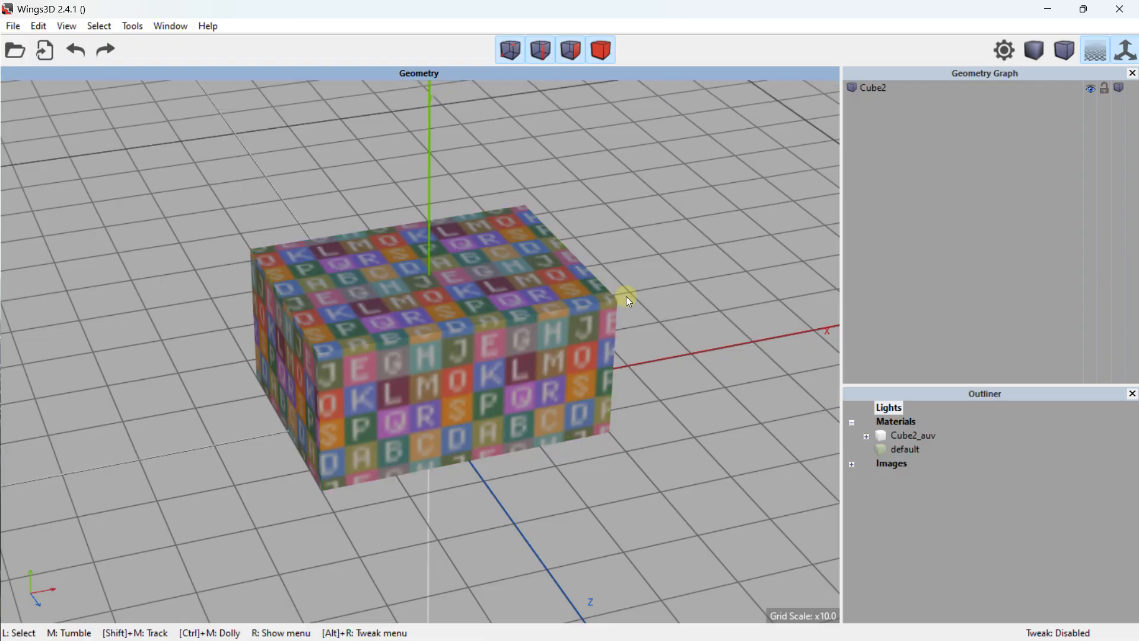
- Expand the Cube2_auv material and the Images group, and select the material's auvBG texture
{"action": "left_click", "coordinate": [871, 439]}
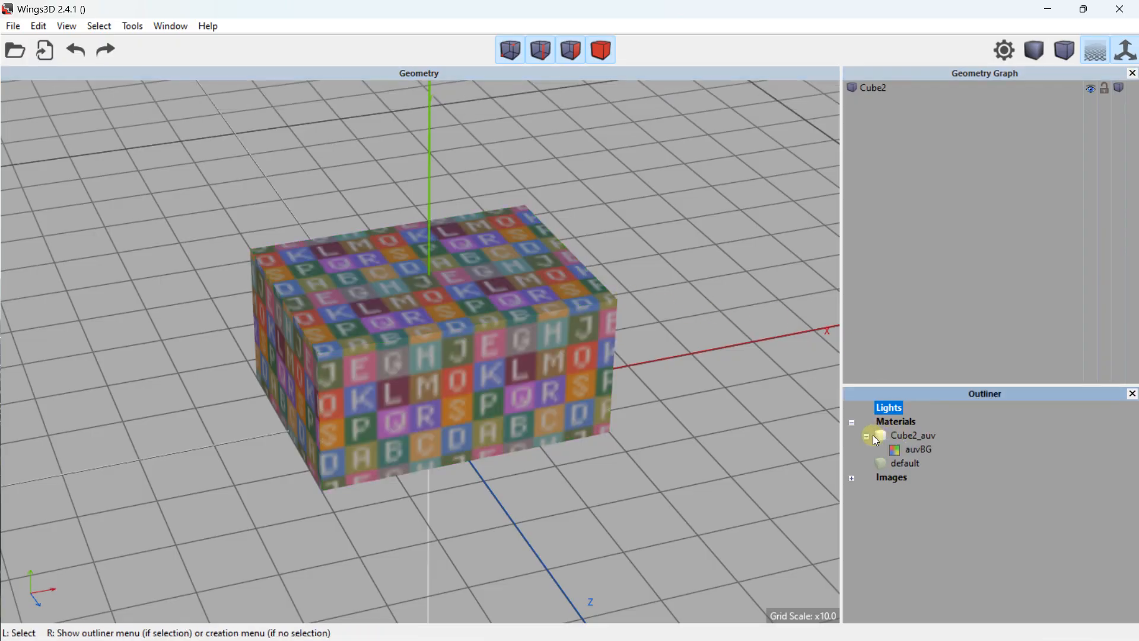
{"action": "left_click", "coordinate": [921, 449]}
{"action": "left_click", "coordinate": [853, 479]}
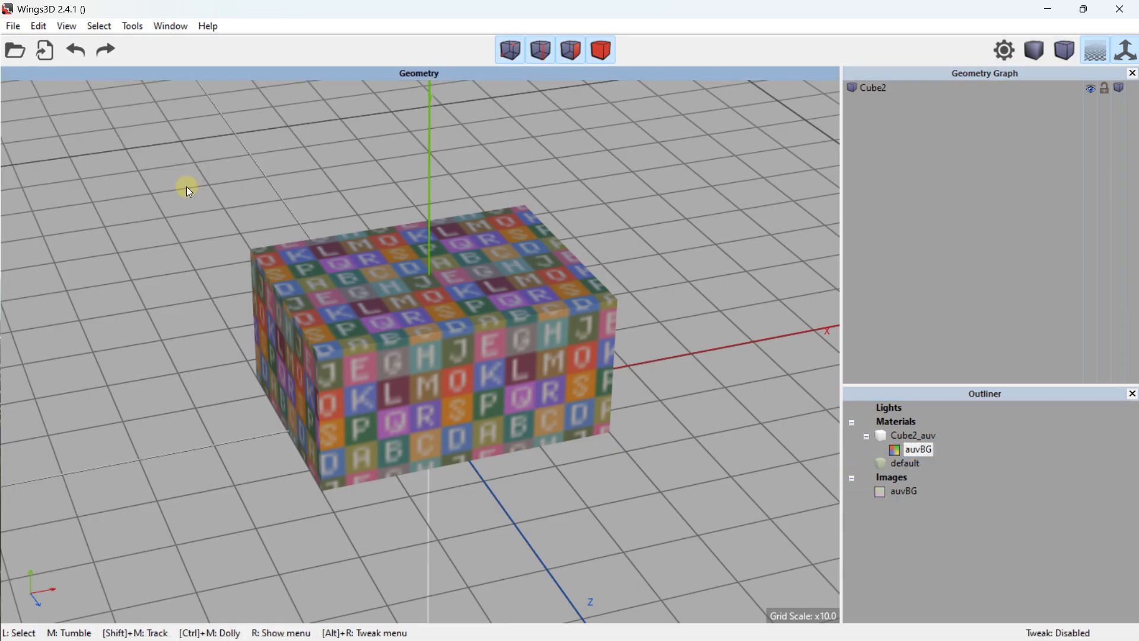
- Switch to body selection mode, import the Wood image from the desktop's Image folder, and open Wood.jpg for viewing
{"action": "left_click", "coordinate": [602, 50]}
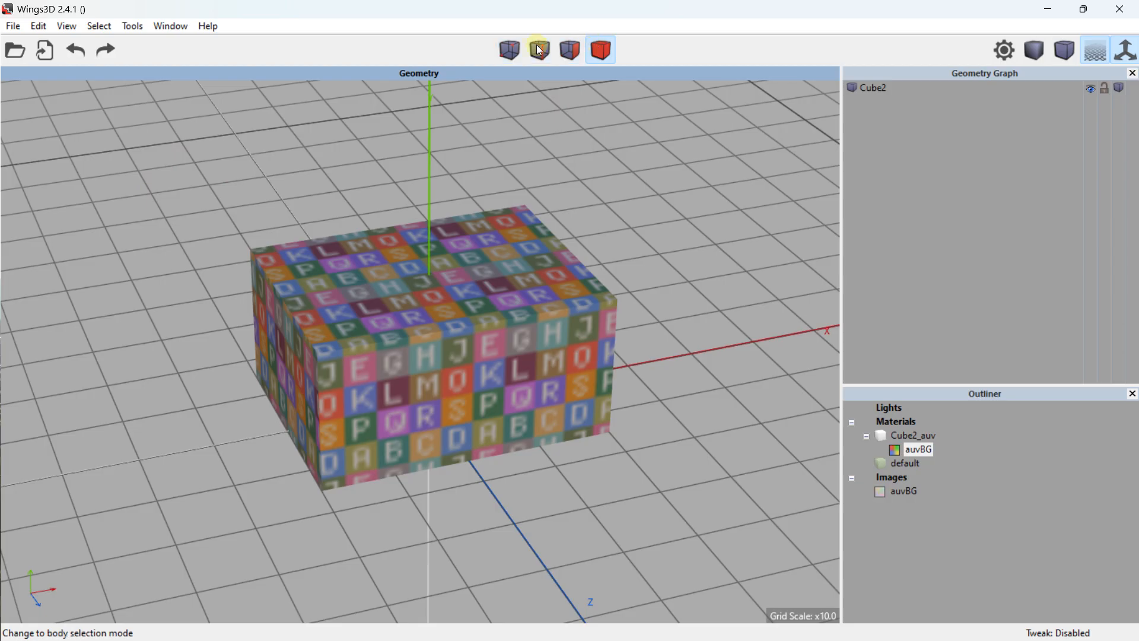
{"action": "right_click", "coordinate": [184, 176]}
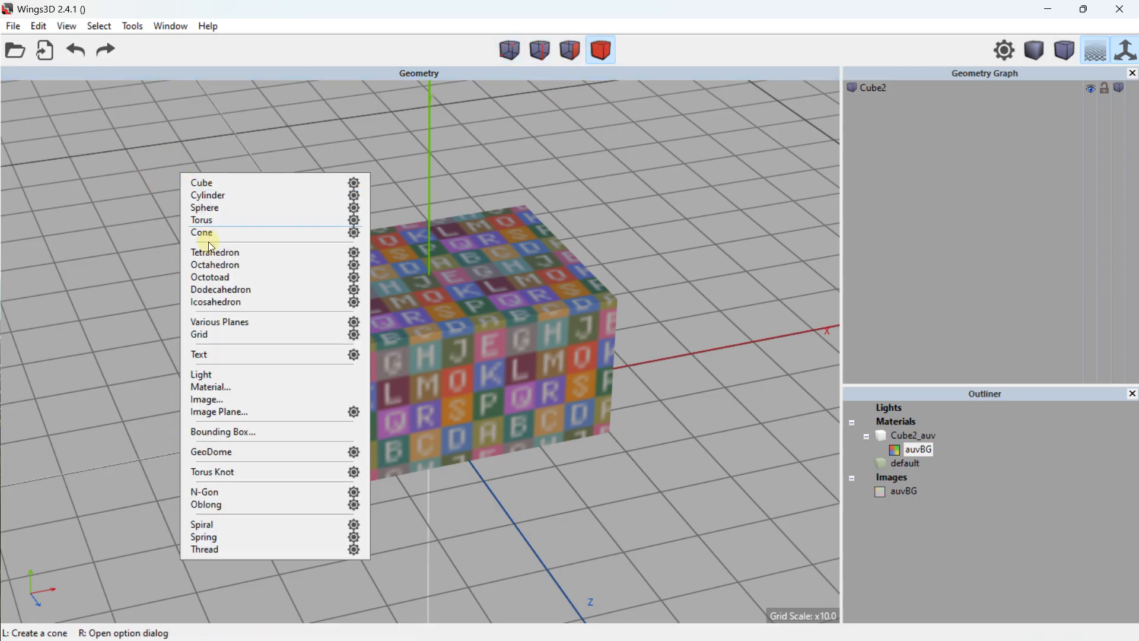
{"action": "left_click", "coordinate": [213, 404]}
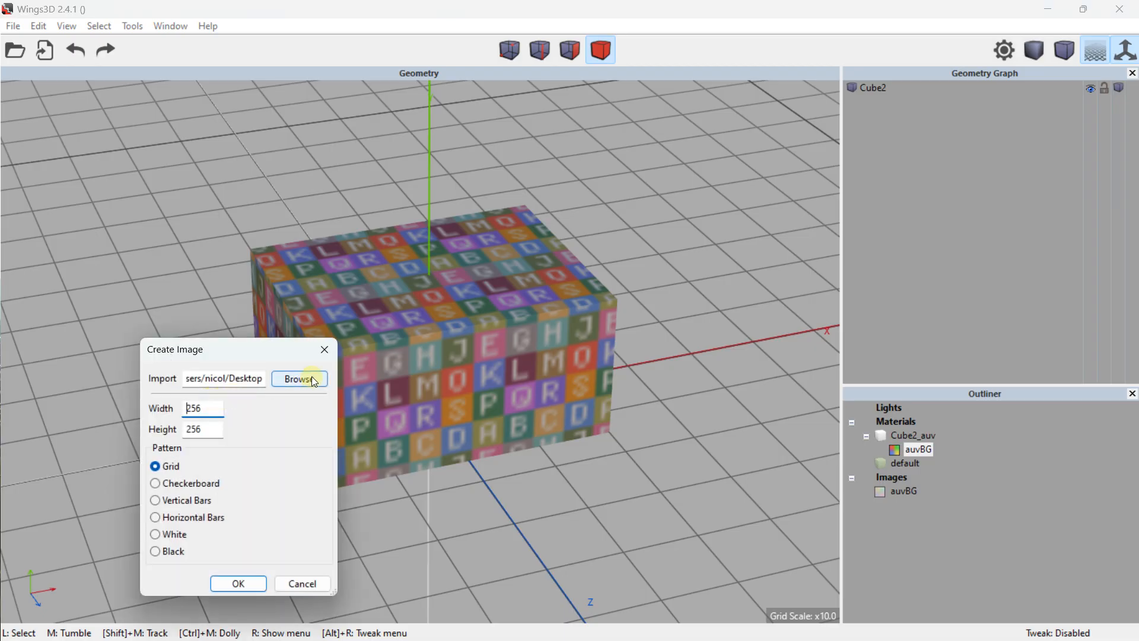
{"action": "left_click", "coordinate": [292, 384]}
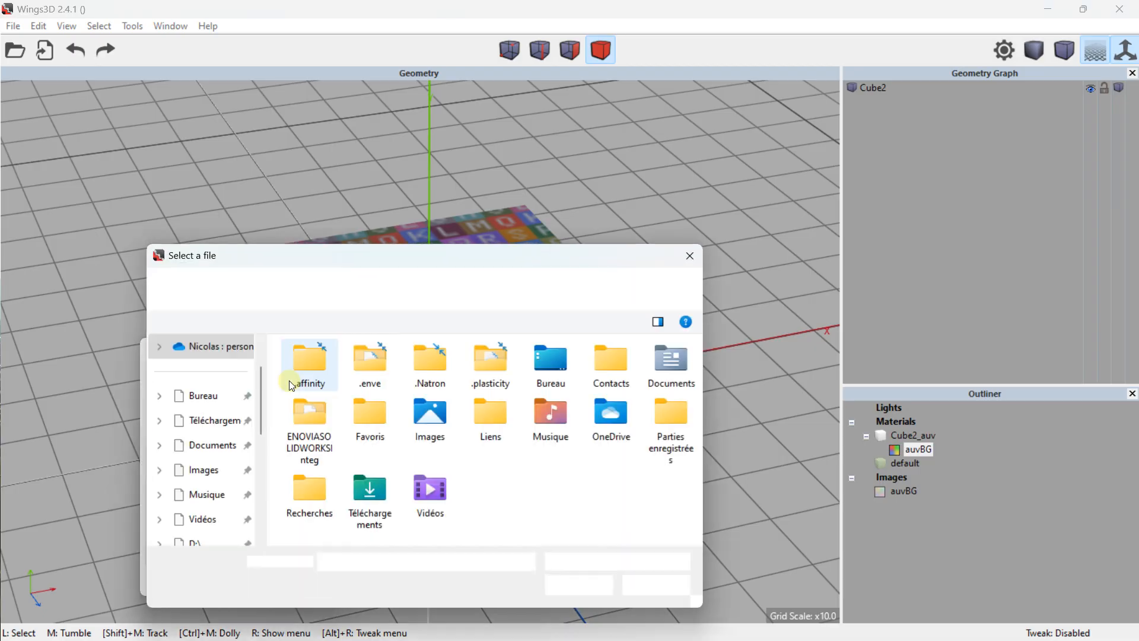
{"action": "left_click", "coordinate": [218, 396]}
{"action": "double_click", "coordinate": [322, 383]}
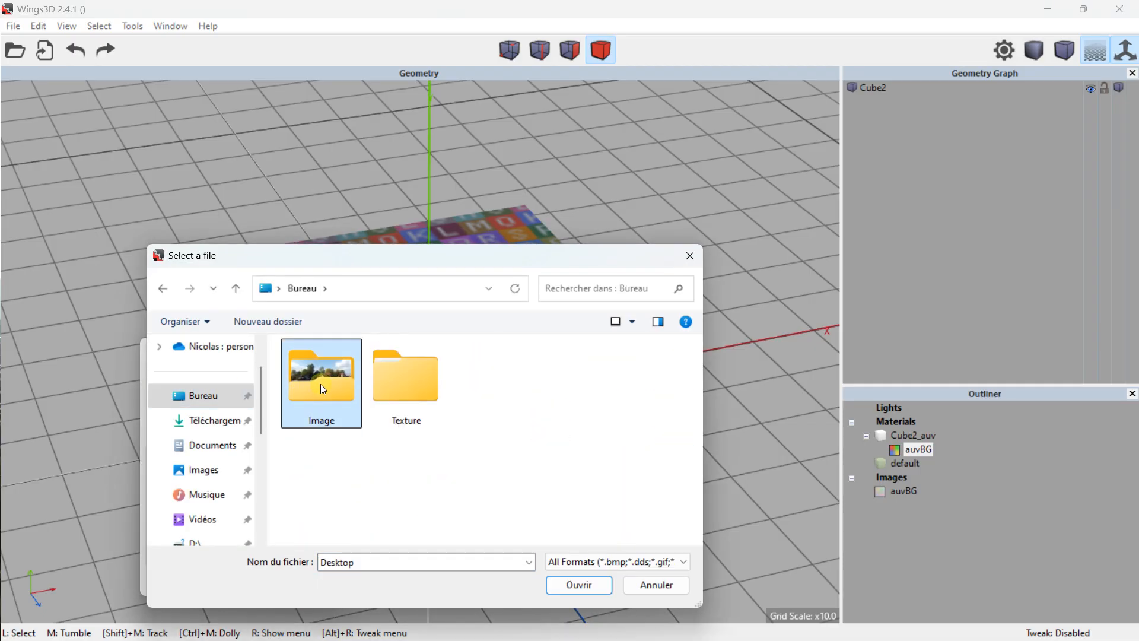
{"action": "scroll", "coordinate": [462, 384], "scroll_direction": "down", "scroll_amount": 5}
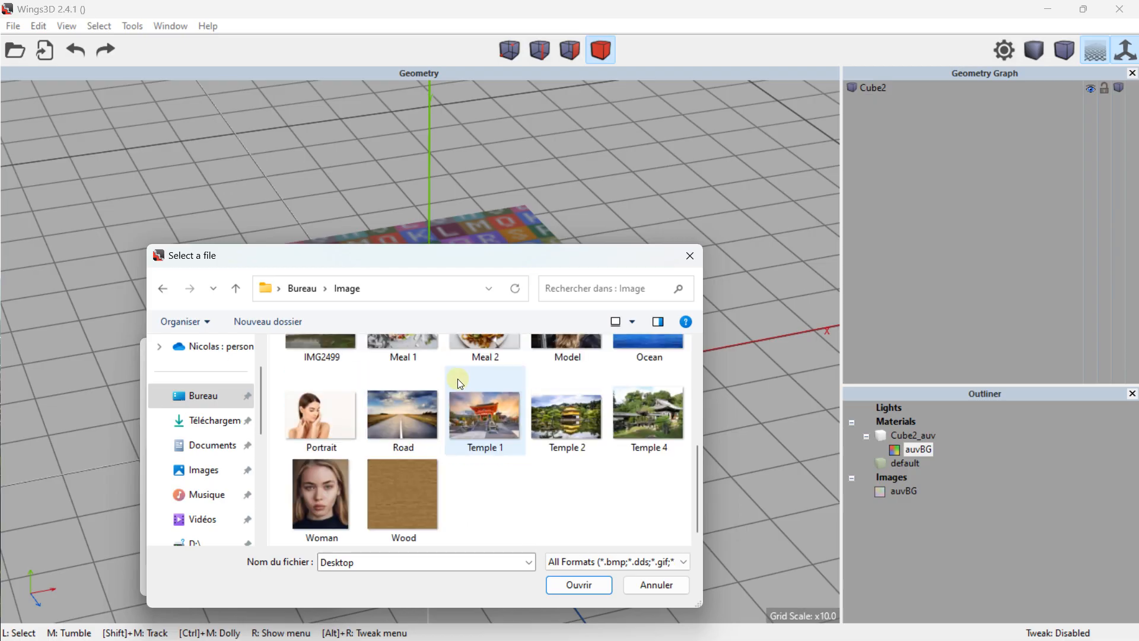
{"action": "double_click", "coordinate": [414, 493]}
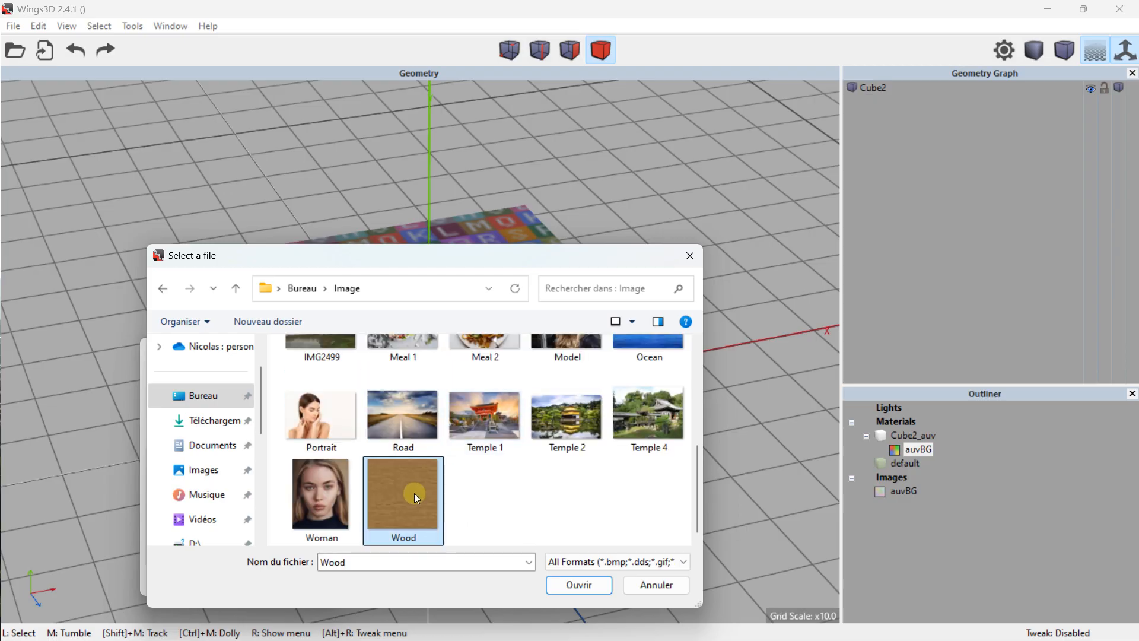
{"action": "left_click", "coordinate": [250, 583]}
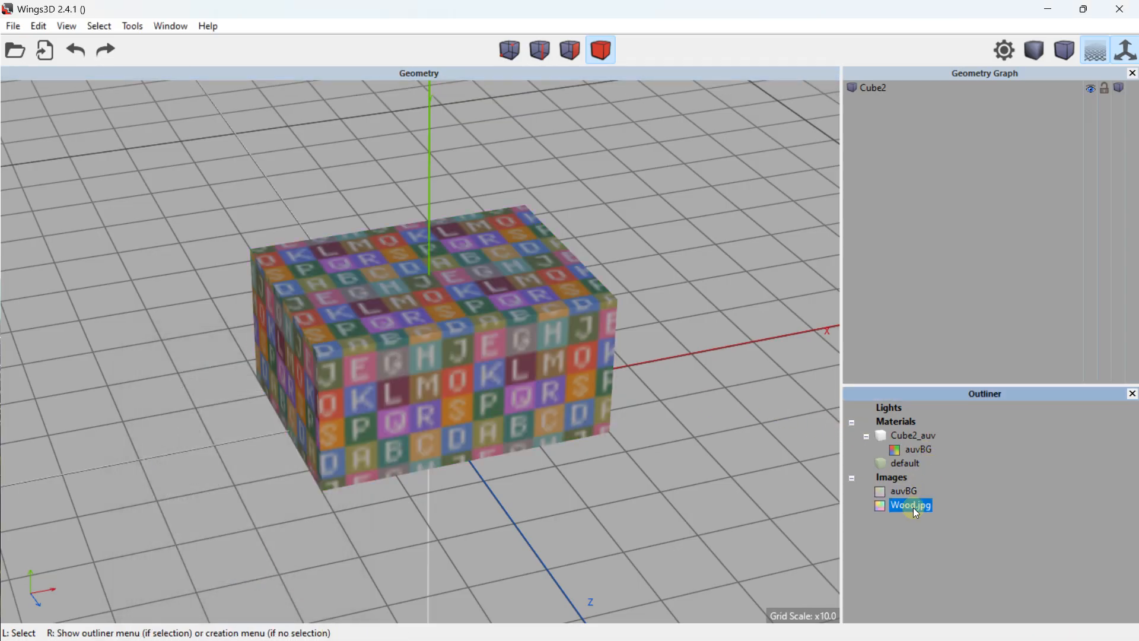
{"action": "double_click", "coordinate": [902, 507]}
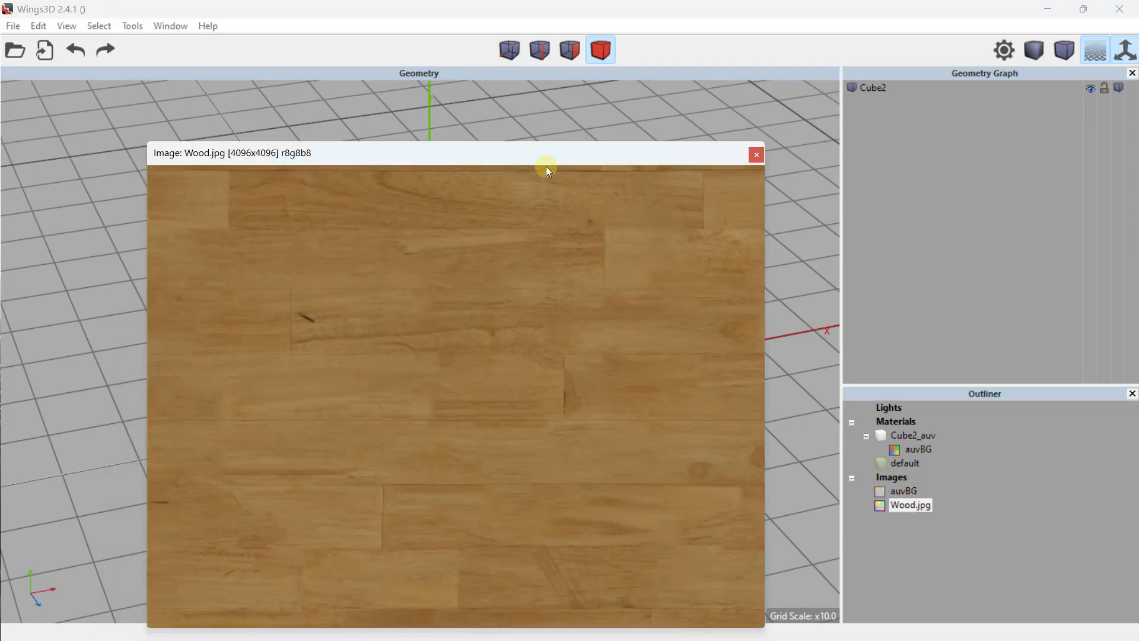
- Inspect the Wood.jpg image in its preview window, reopen it once more, and close the preview
{"action": "left_click_drag", "start_coordinate": [532, 160], "coordinate": [506, 124]}
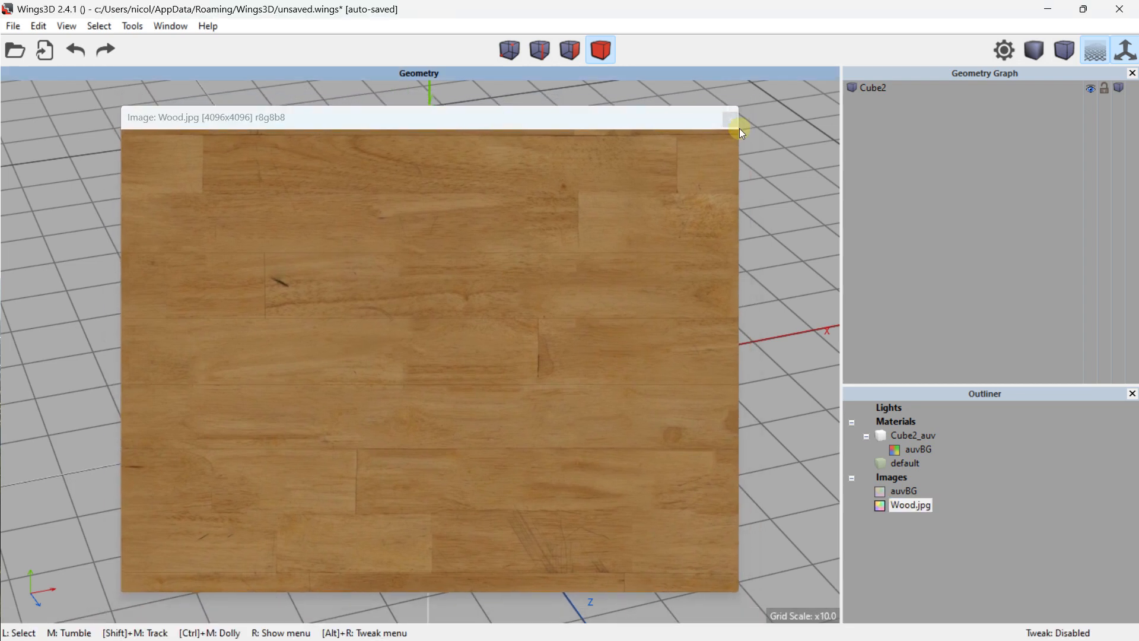
{"action": "left_click", "coordinate": [731, 122]}
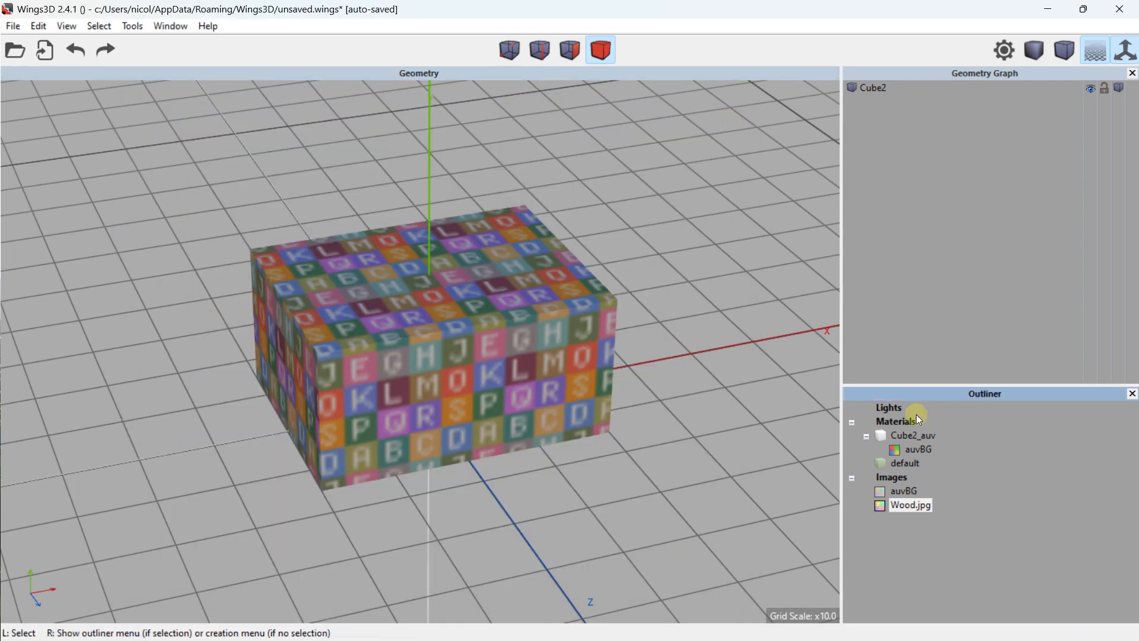
{"action": "double_click", "coordinate": [902, 506]}
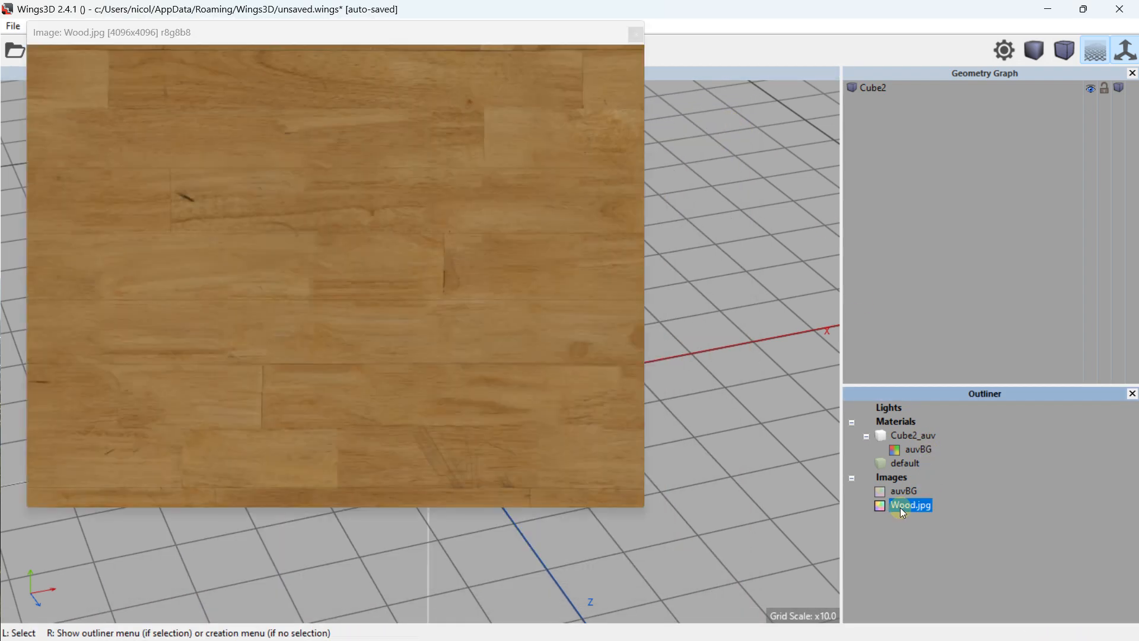
{"action": "left_click_drag", "start_coordinate": [501, 33], "coordinate": [526, 107]}
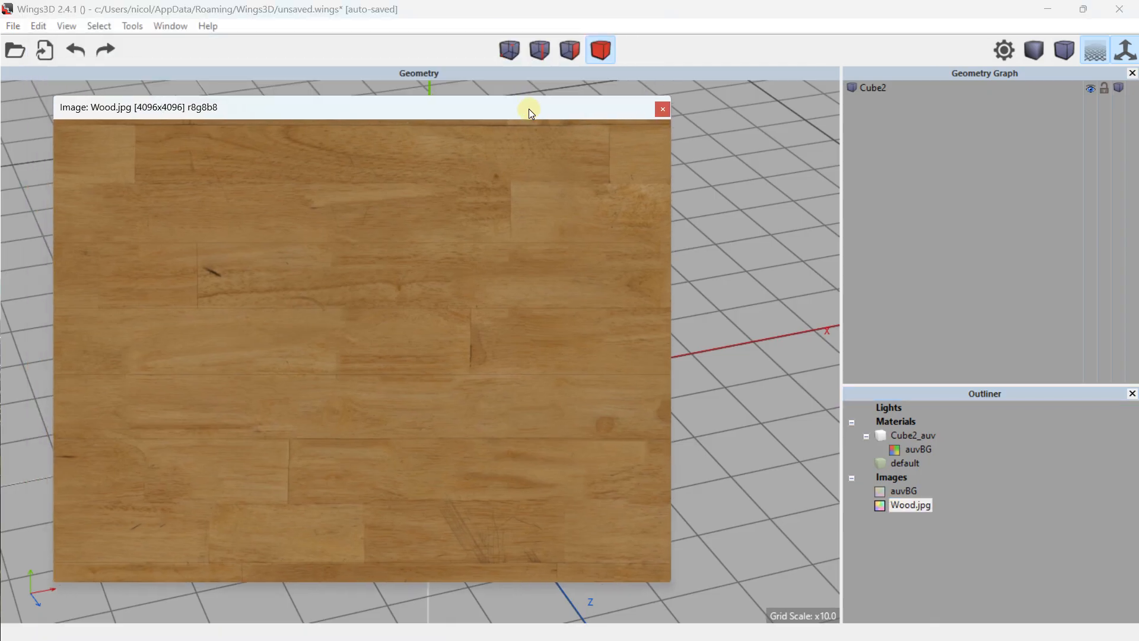
{"action": "left_click", "coordinate": [661, 109]}
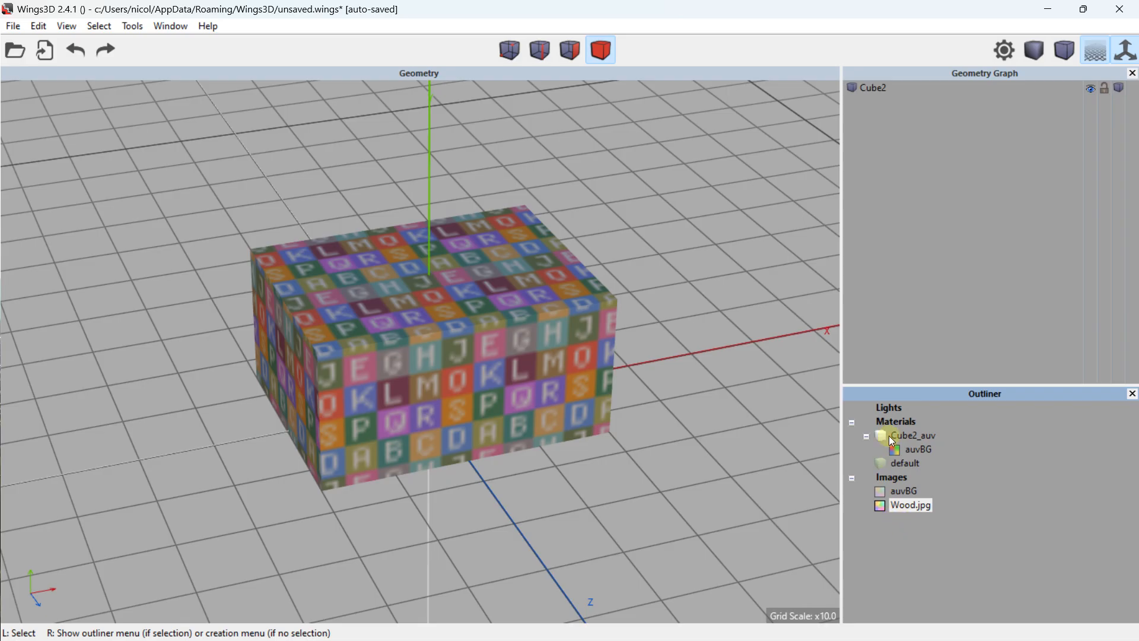
- Assign the Wood.jpg image to the Cube2_auv material as its Base Color texture
{"action": "left_click_drag", "start_coordinate": [902, 513], "coordinate": [907, 441]}
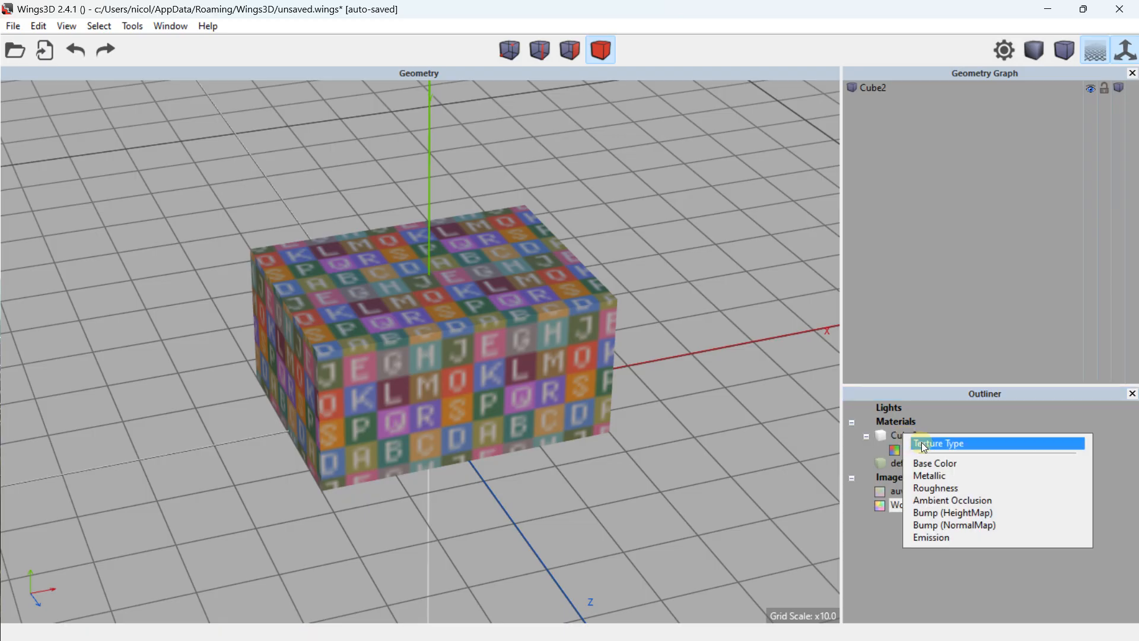
{"action": "left_click", "coordinate": [924, 447]}
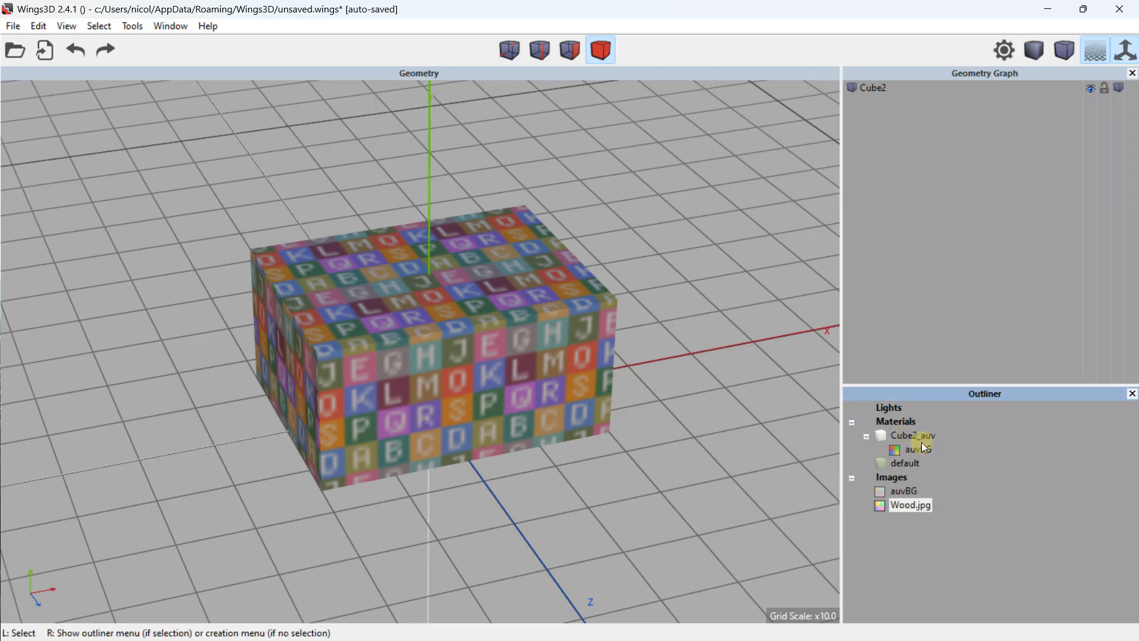
{"action": "left_click_drag", "start_coordinate": [909, 513], "coordinate": [910, 444]}
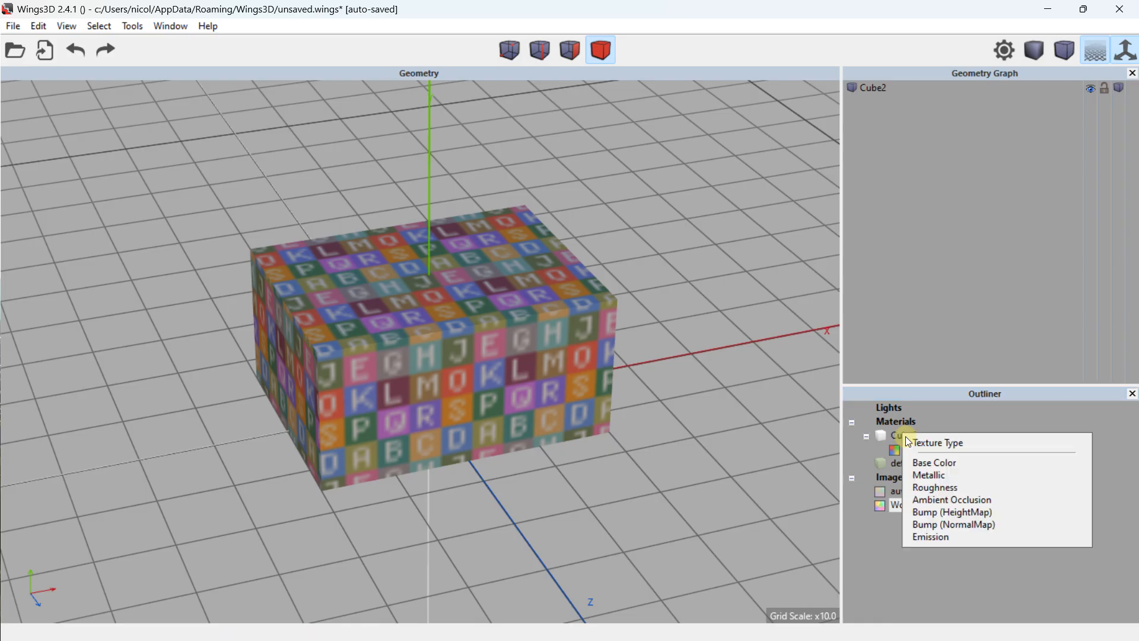
{"action": "left_click", "coordinate": [947, 462]}
{"action": "scroll", "coordinate": [465, 273], "scroll_direction": "up", "scroll_amount": 3}
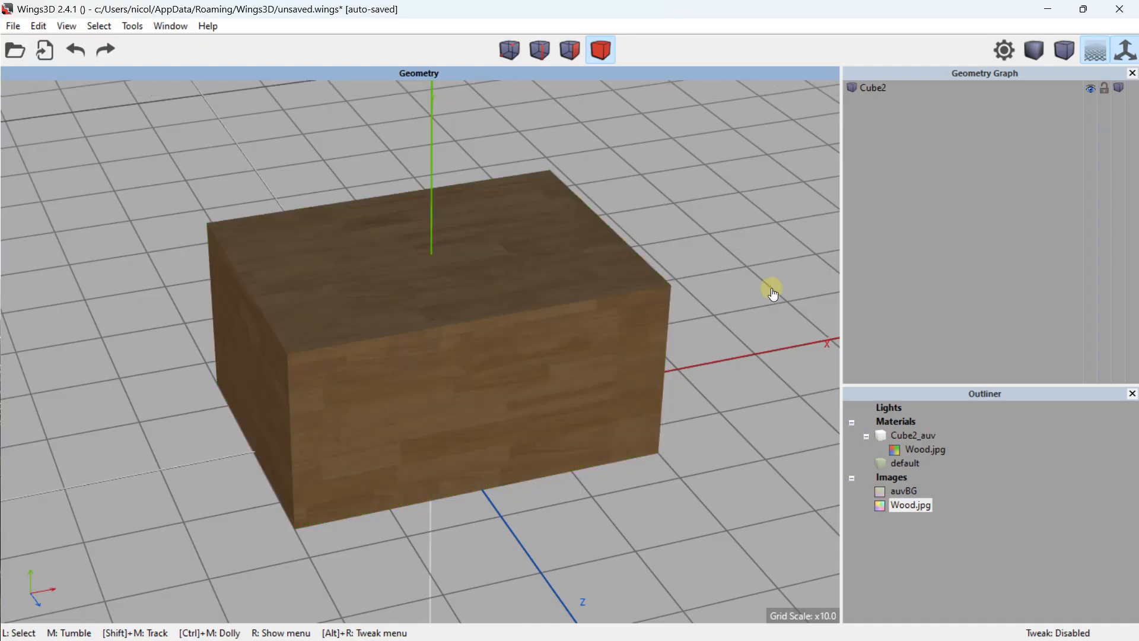
- Edit the Cube2_auv material, setting Metallic to 0.29 and Roughness to 0.64
{"action": "left_click", "coordinate": [902, 492]}
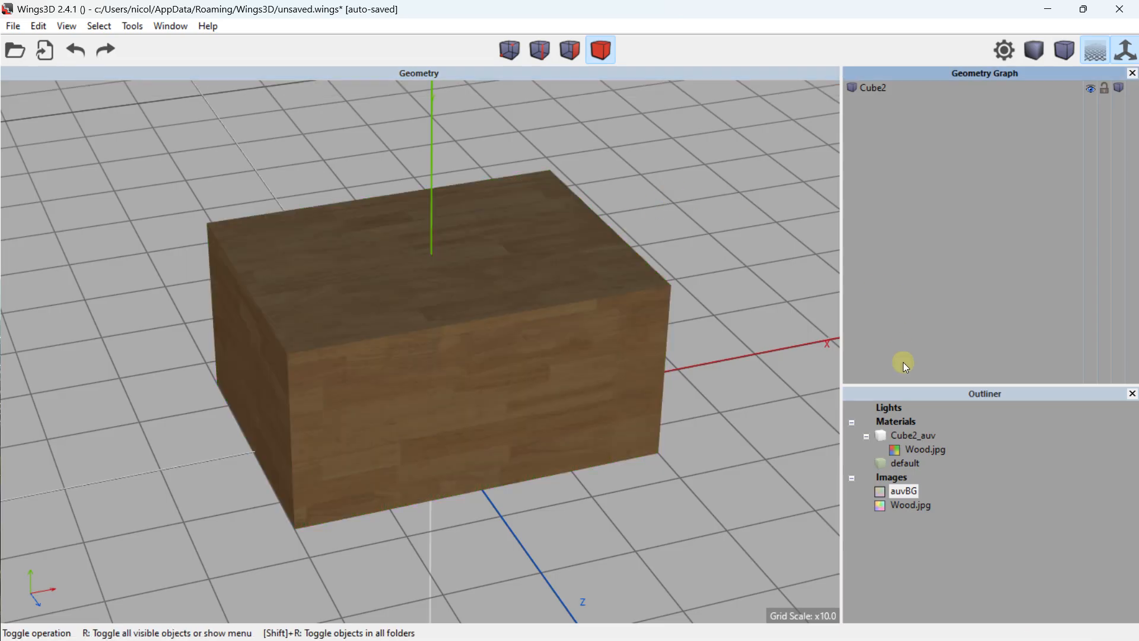
{"action": "left_click", "coordinate": [927, 450]}
{"action": "left_click", "coordinate": [909, 438]}
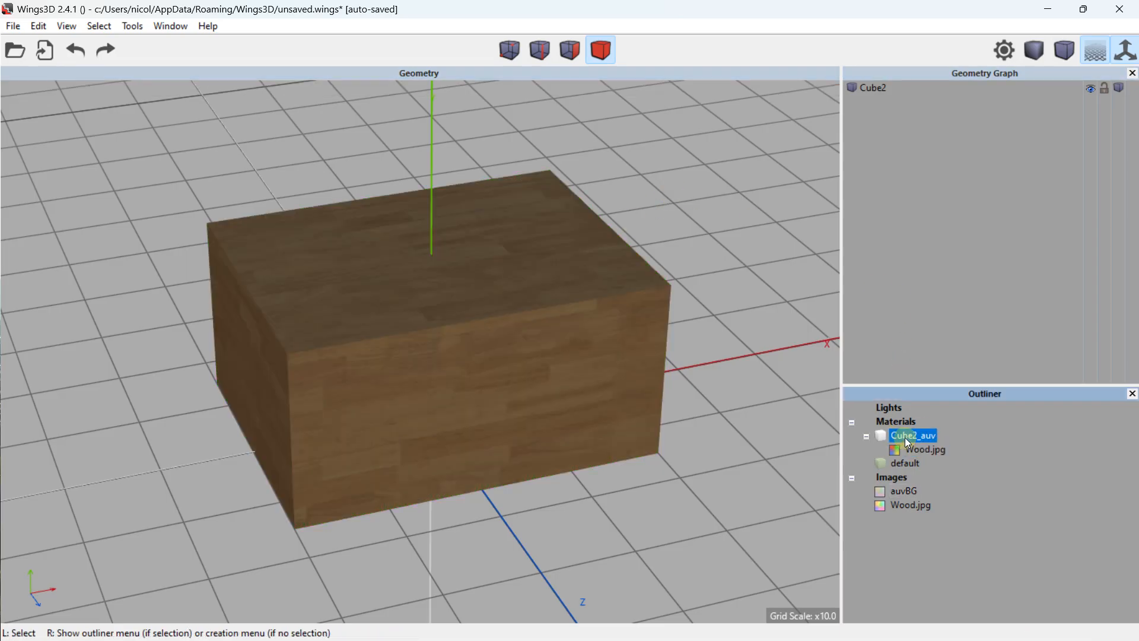
{"action": "right_click", "coordinate": [906, 439]}
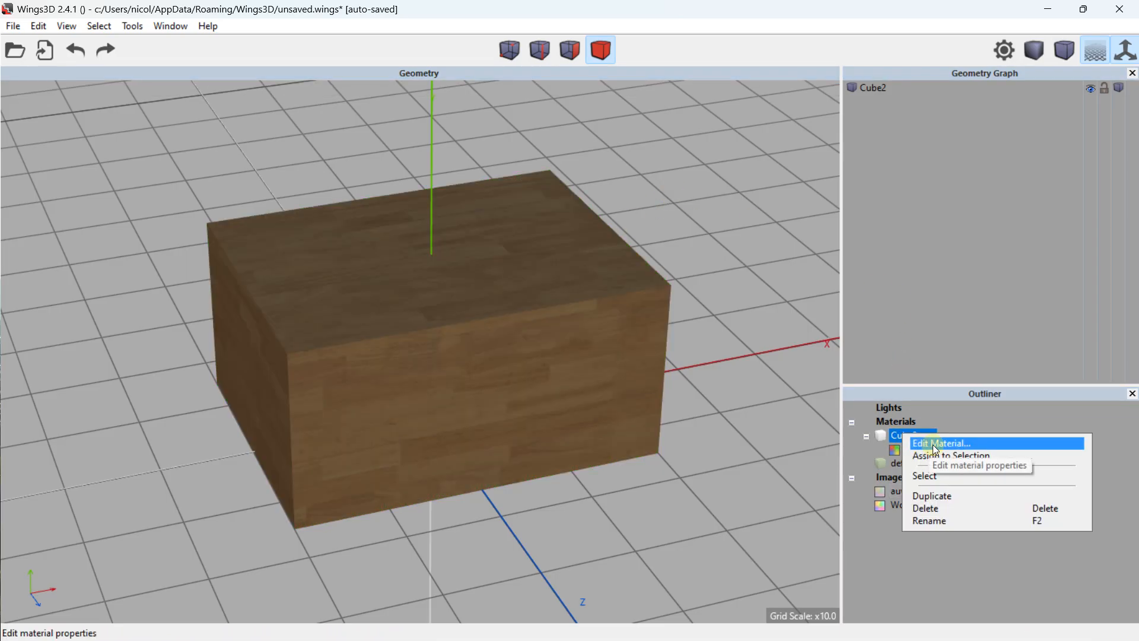
{"action": "left_click", "coordinate": [929, 445]}
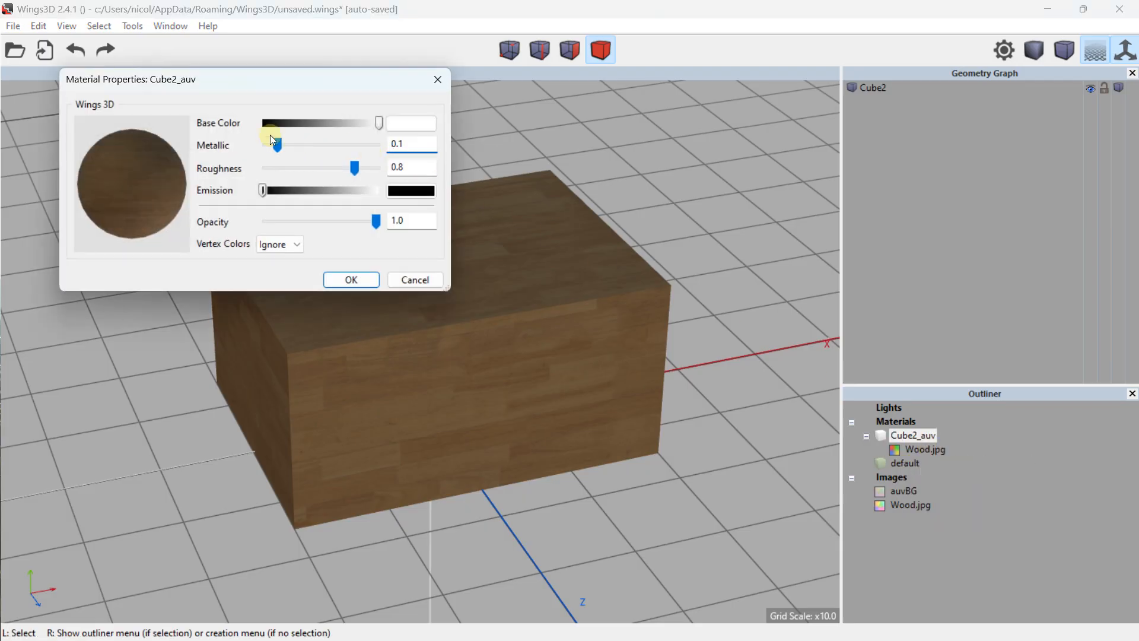
{"action": "left_click_drag", "start_coordinate": [284, 153], "coordinate": [338, 166]}
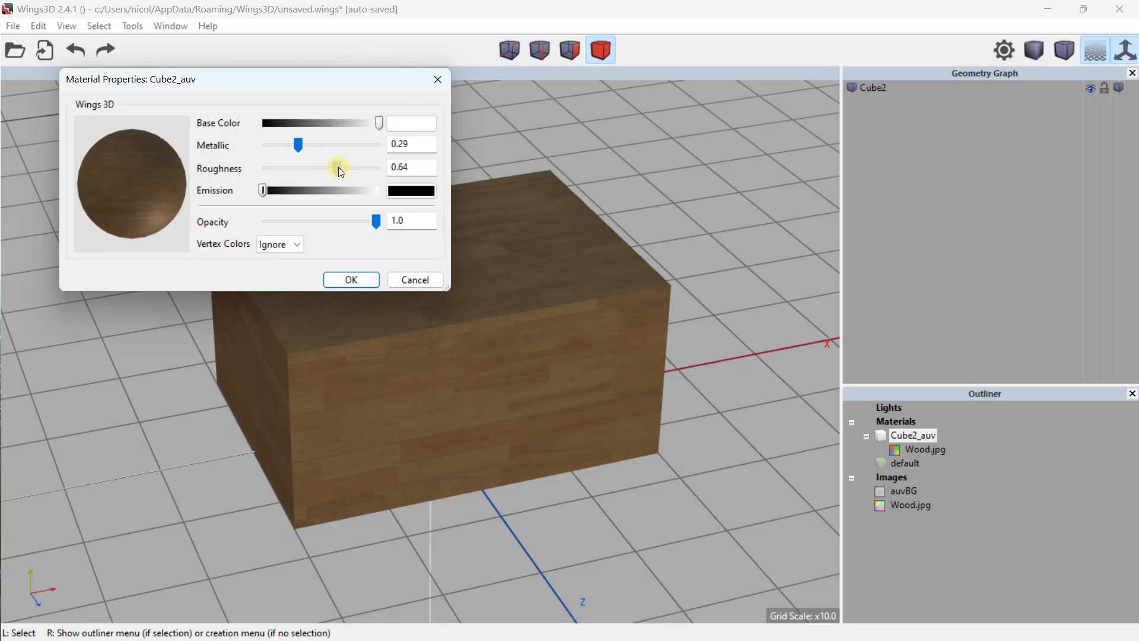
{"action": "left_click", "coordinate": [356, 280]}
{"action": "left_click", "coordinate": [639, 253]}
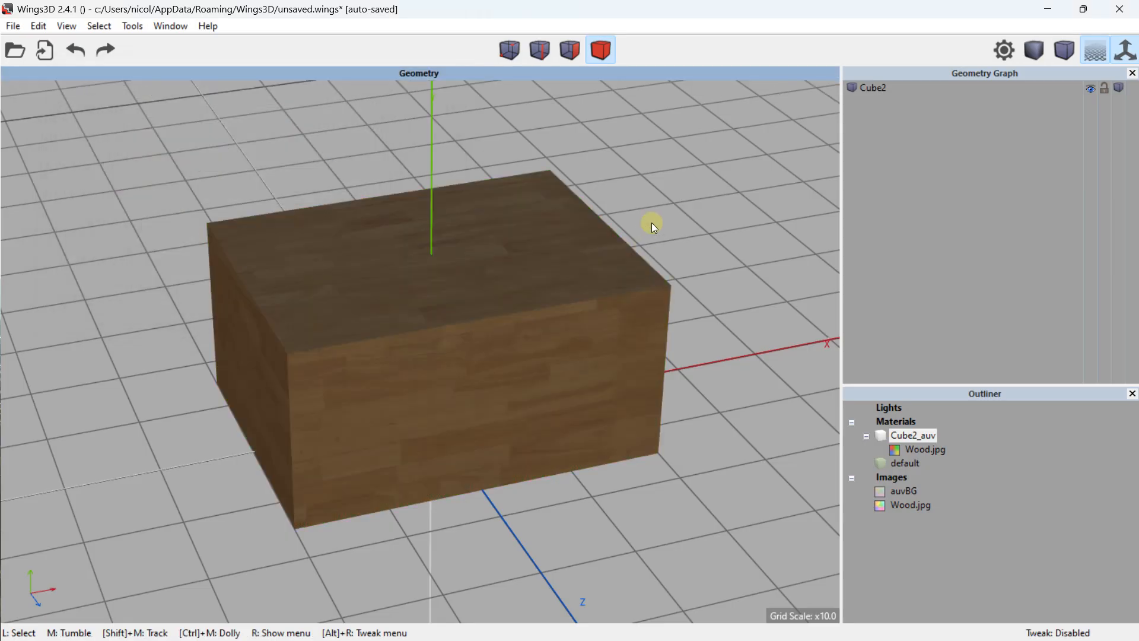
- Hide the ground plane and the axes, and switch the geometry view to smooth shading
{"action": "left_click", "coordinate": [1094, 51]}
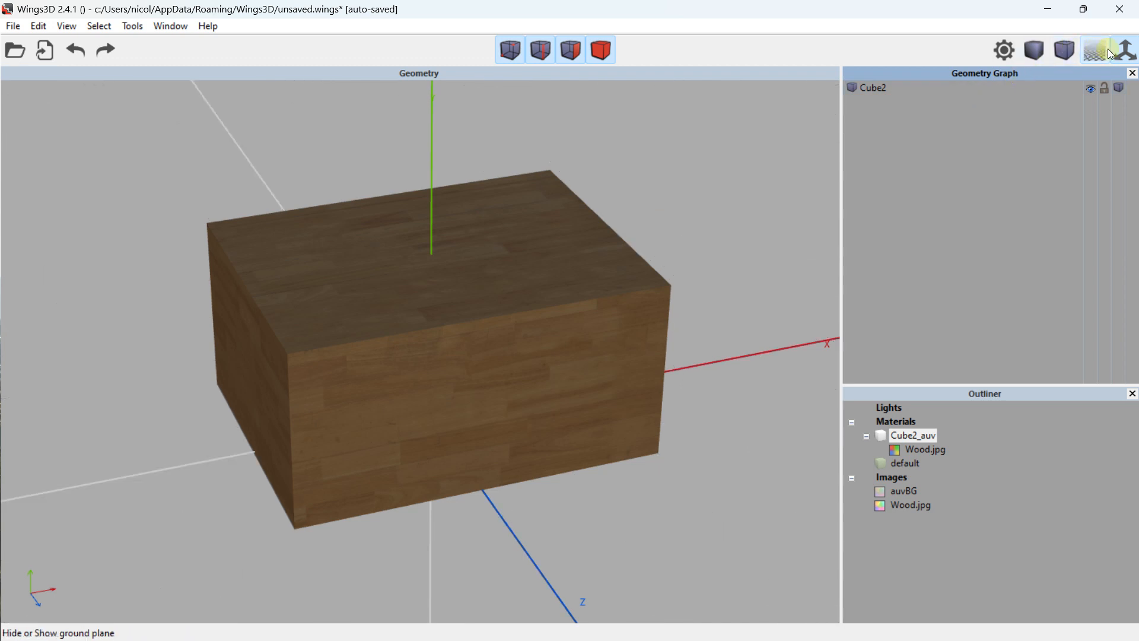
{"action": "left_click", "coordinate": [1126, 50]}
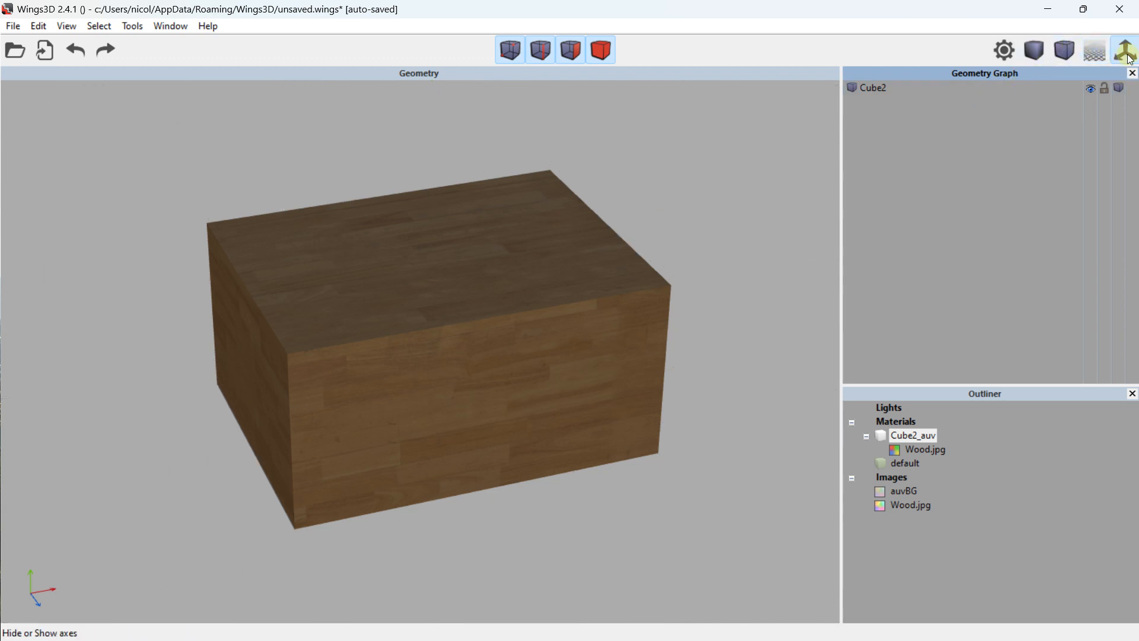
{"action": "left_click", "coordinate": [1034, 56]}
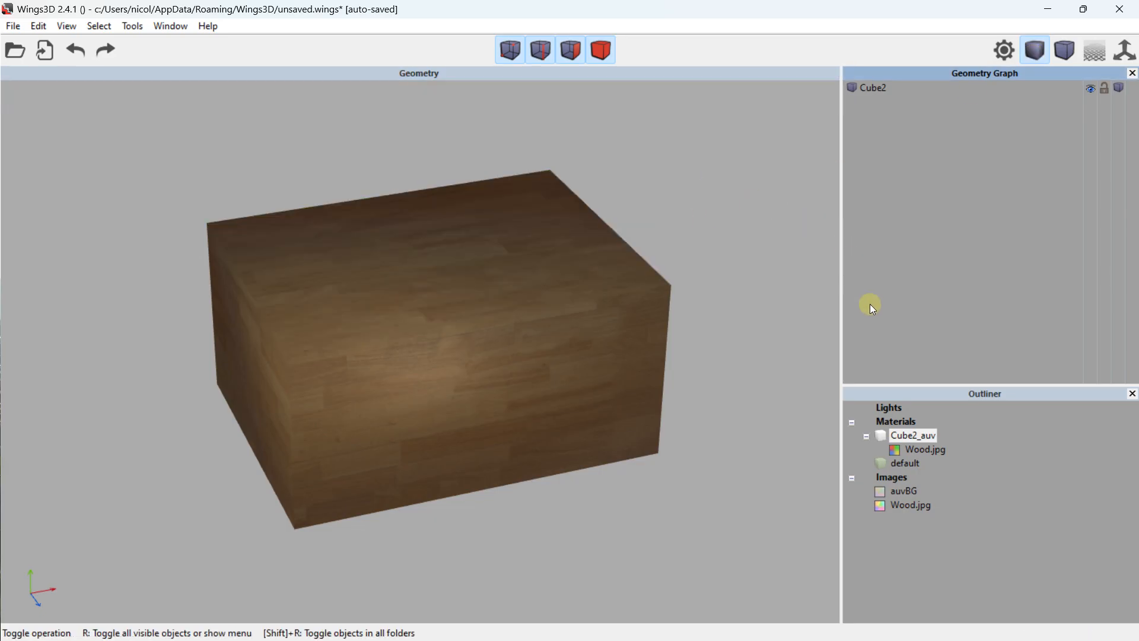
{"action": "right_click", "coordinate": [926, 454]}
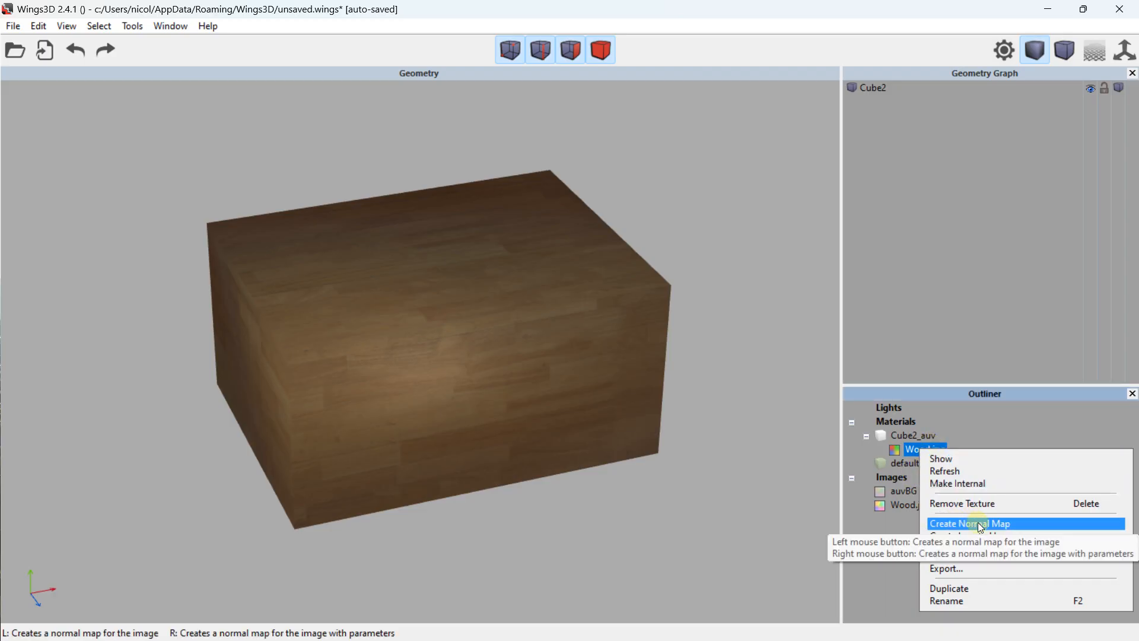
{"action": "left_click", "coordinate": [752, 162]}
{"action": "left_click", "coordinate": [513, 221]}
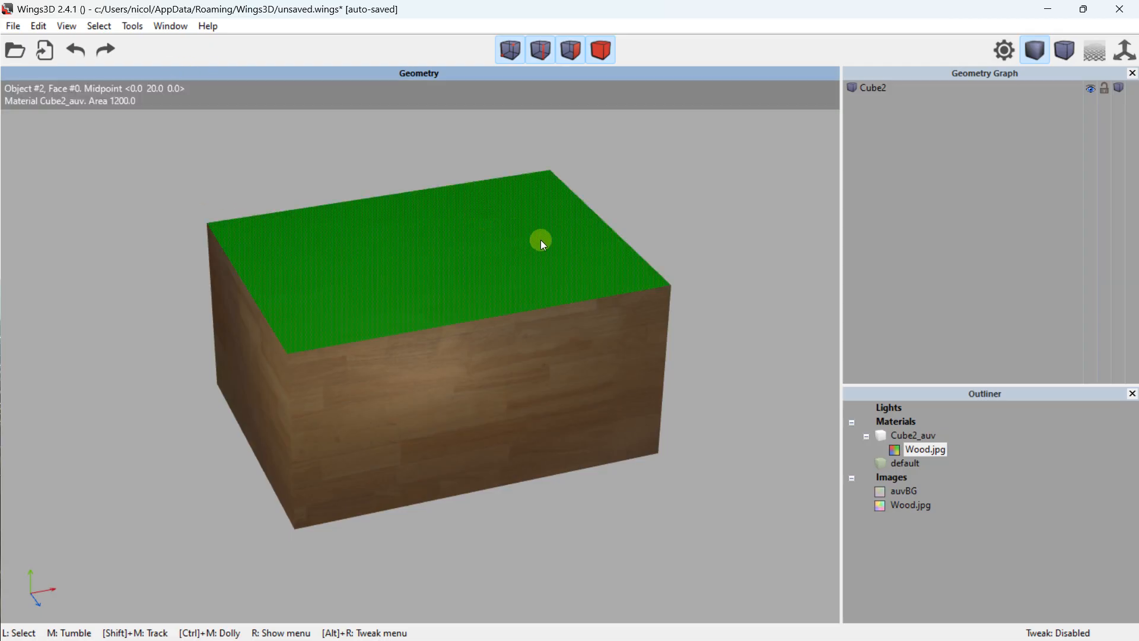
- Try to open the UV Editor window with nothing selected
{"action": "left_click", "coordinate": [172, 27]}
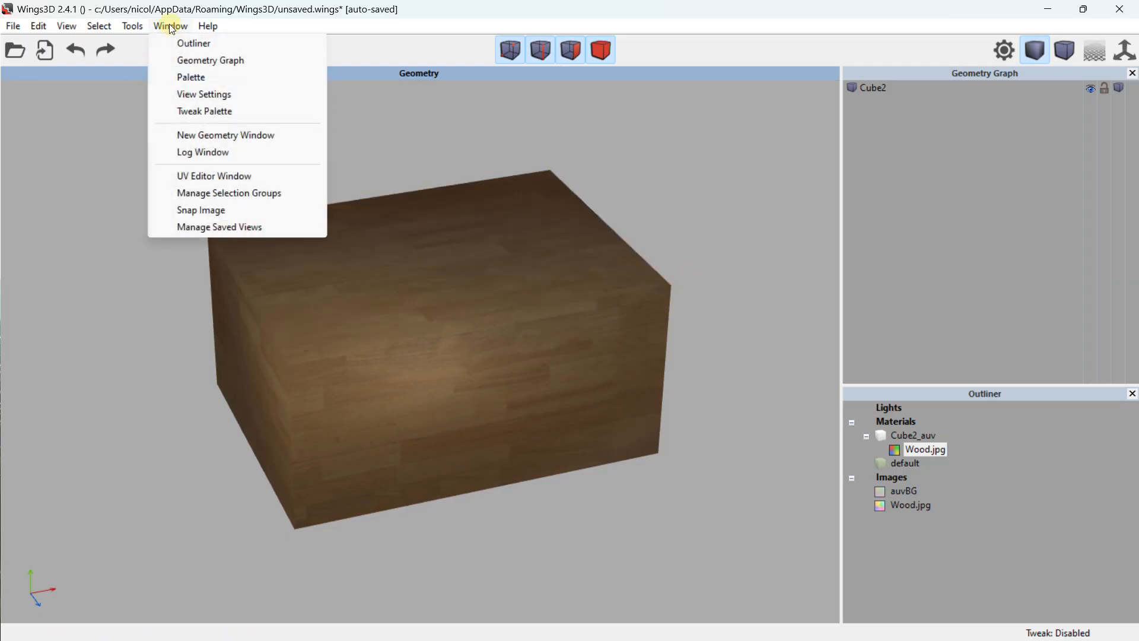
{"action": "left_click", "coordinate": [197, 176]}
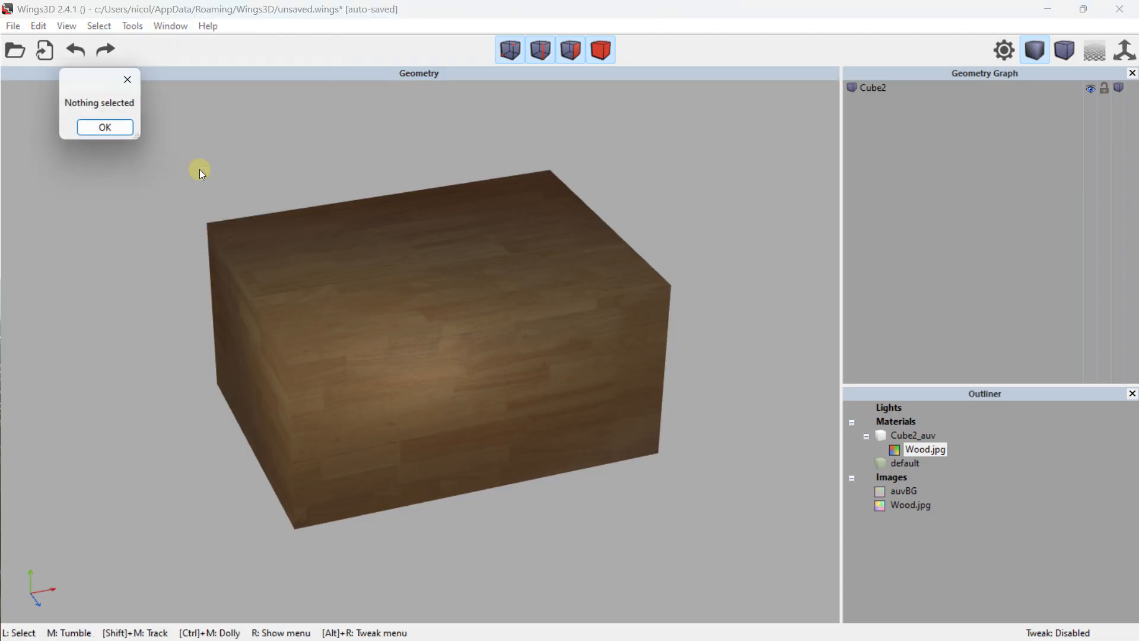
{"action": "left_click", "coordinate": [127, 77]}
{"action": "left_click", "coordinate": [171, 26]}
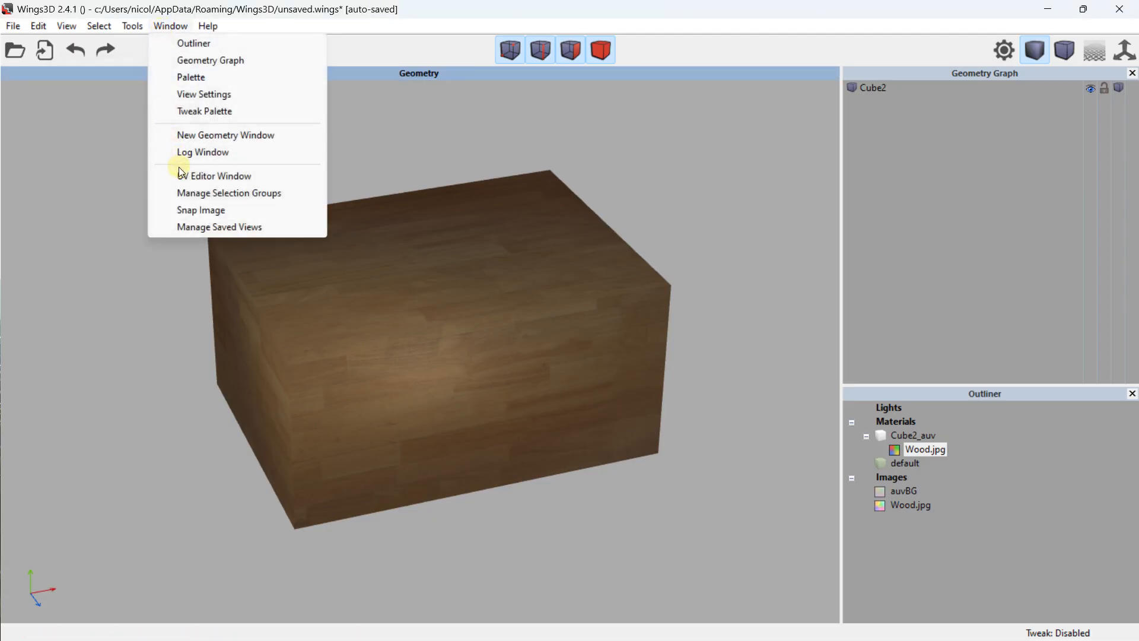
{"action": "left_click", "coordinate": [181, 175]}
{"action": "left_click", "coordinate": [101, 125]}
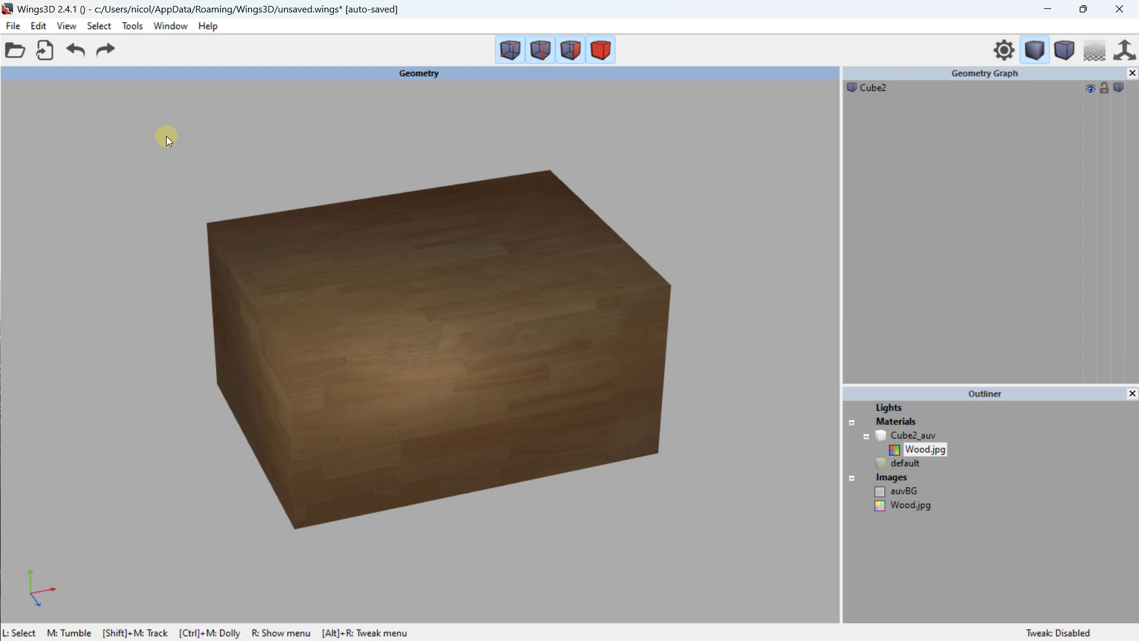
- Select the whole box in body selection mode and open it in the UV Editor window, placed beside the model
{"action": "left_click", "coordinate": [601, 52]}
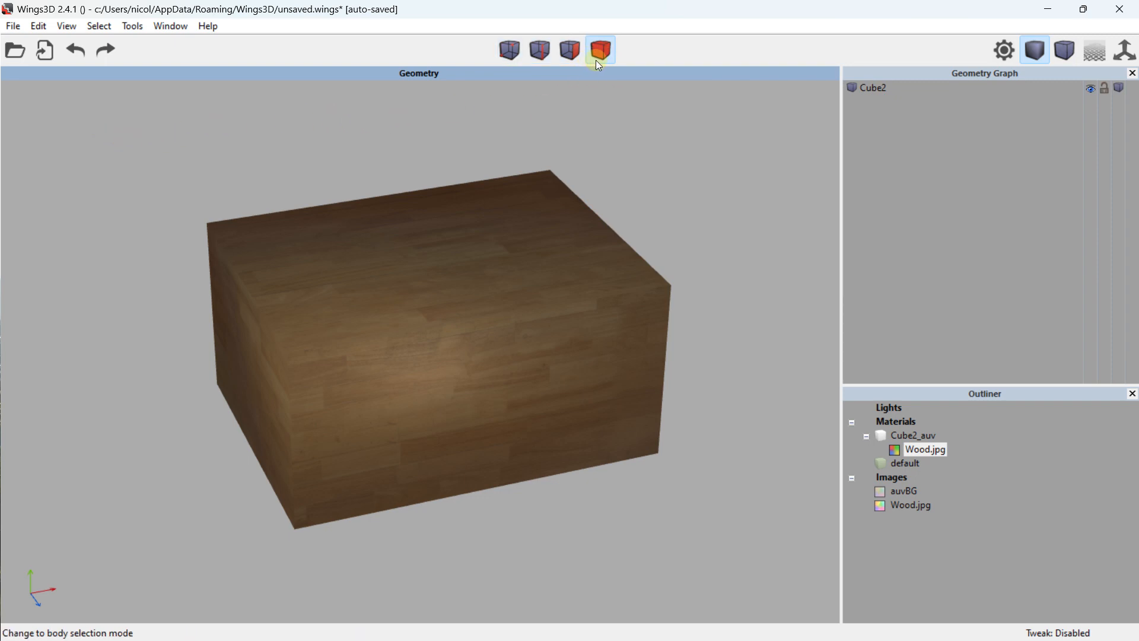
{"action": "left_click", "coordinate": [486, 248]}
{"action": "right_click", "coordinate": [467, 222]}
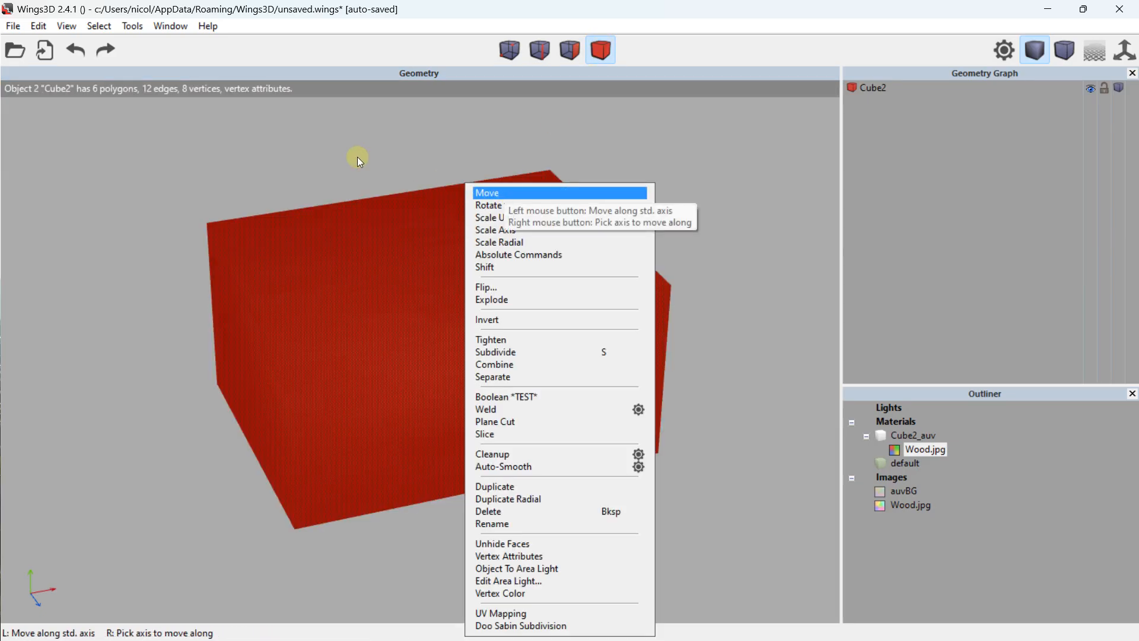
{"action": "left_click", "coordinate": [287, 148]}
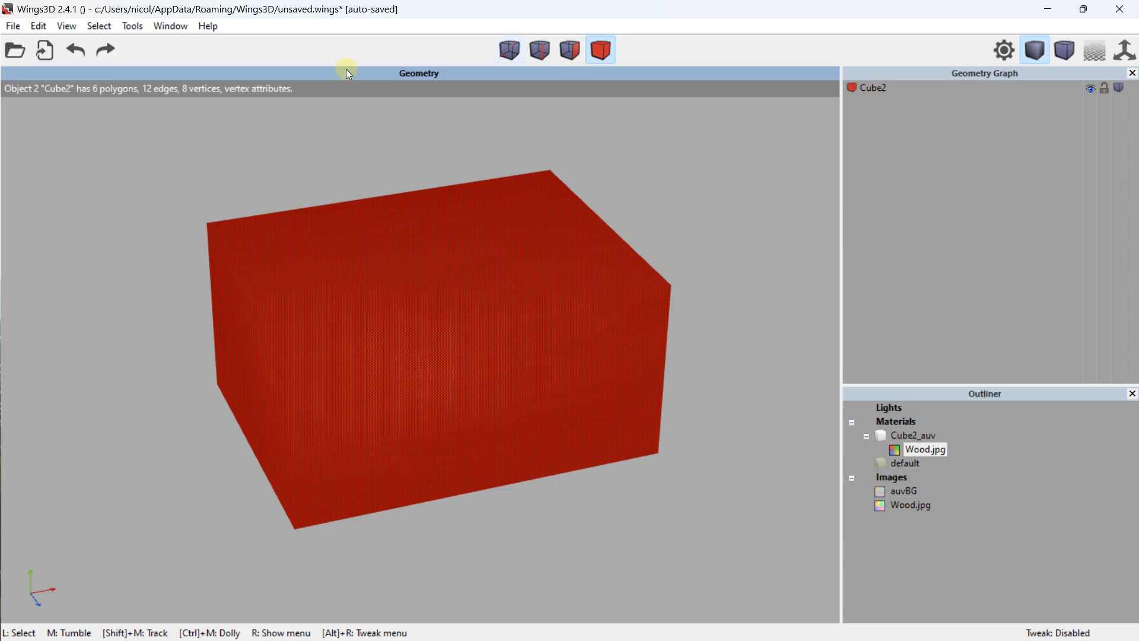
{"action": "left_click", "coordinate": [187, 33]}
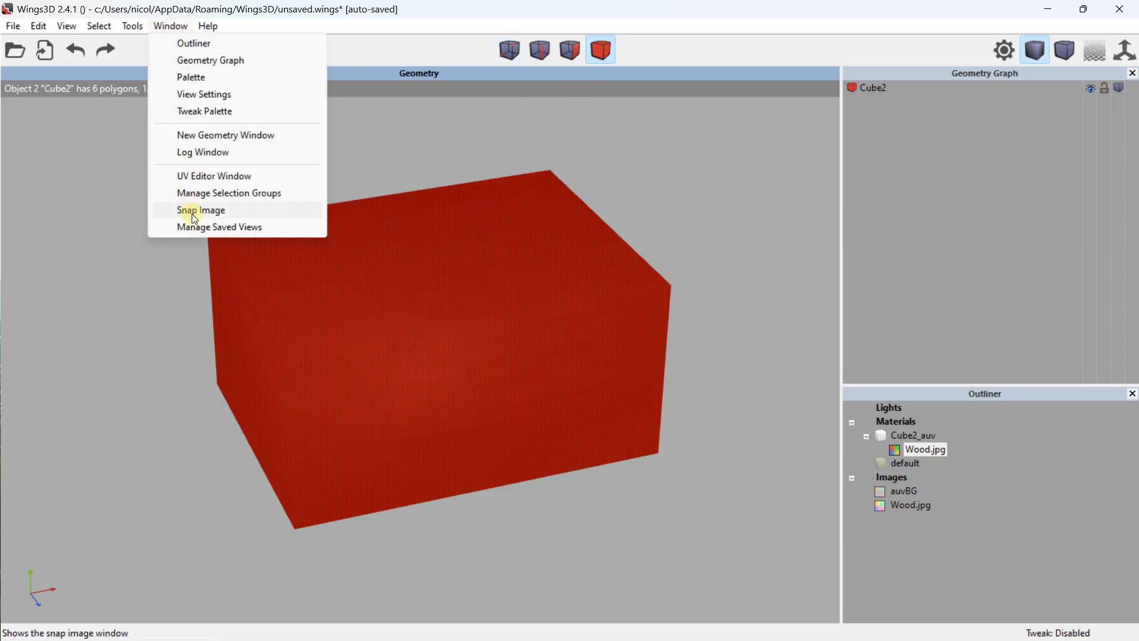
{"action": "left_click", "coordinate": [202, 177]}
{"action": "left_click_drag", "start_coordinate": [611, 133], "coordinate": [555, 94]}
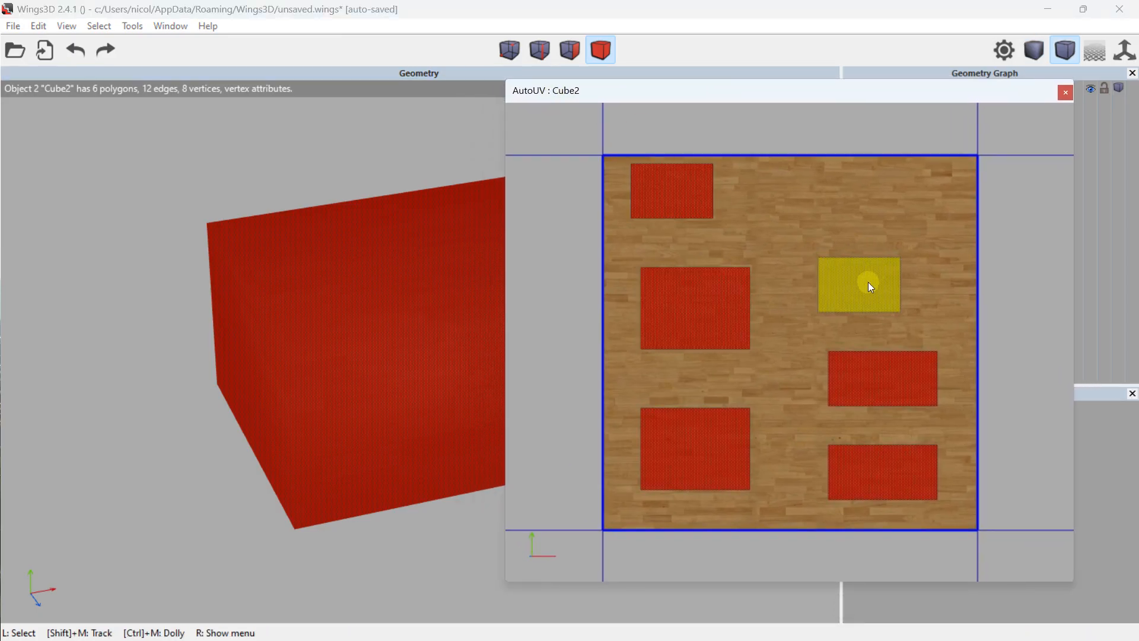
- Move all six selected UV charts freely, shifting them slightly to the left over the wood texture
{"action": "right_click", "coordinate": [835, 276]}
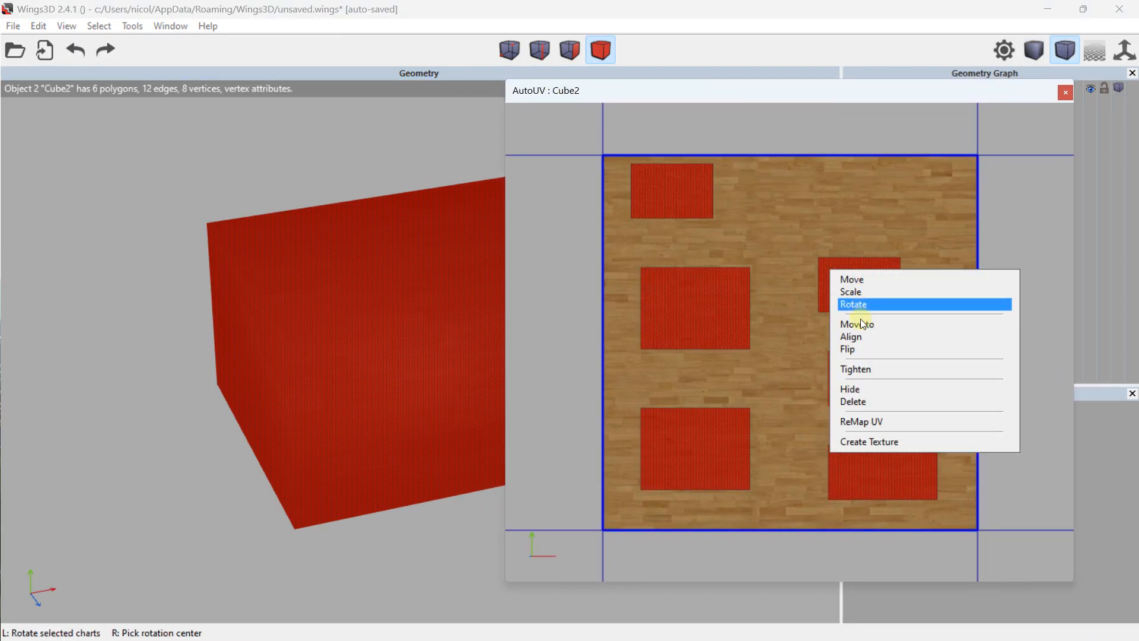
{"action": "left_click", "coordinate": [860, 281]}
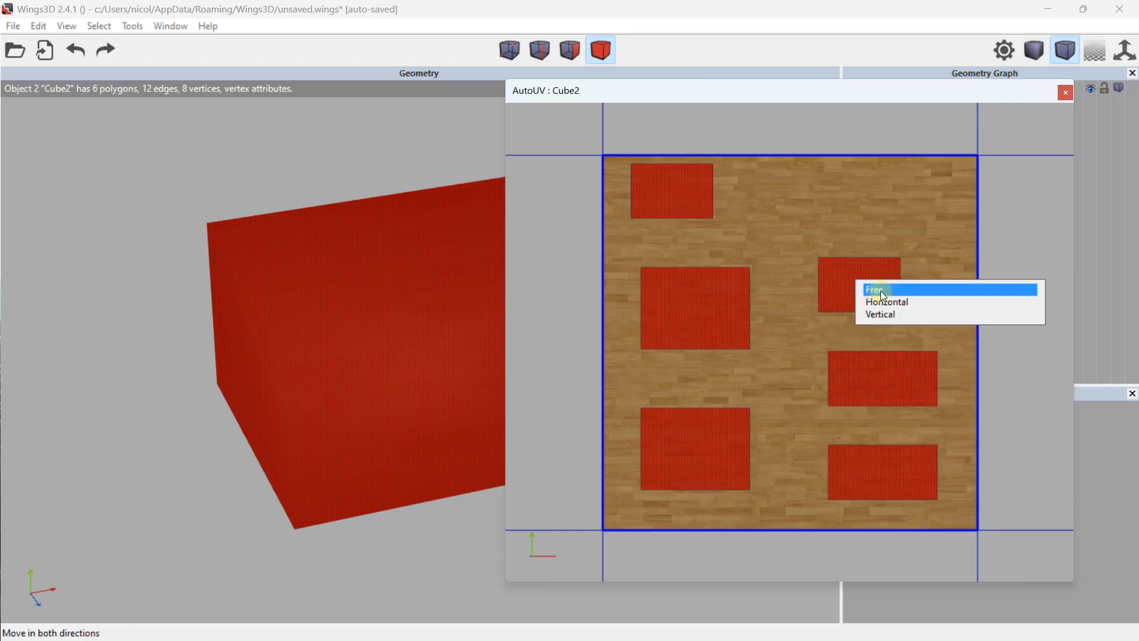
{"action": "left_click", "coordinate": [877, 289]}
{"action": "left_click", "coordinate": [872, 287]}
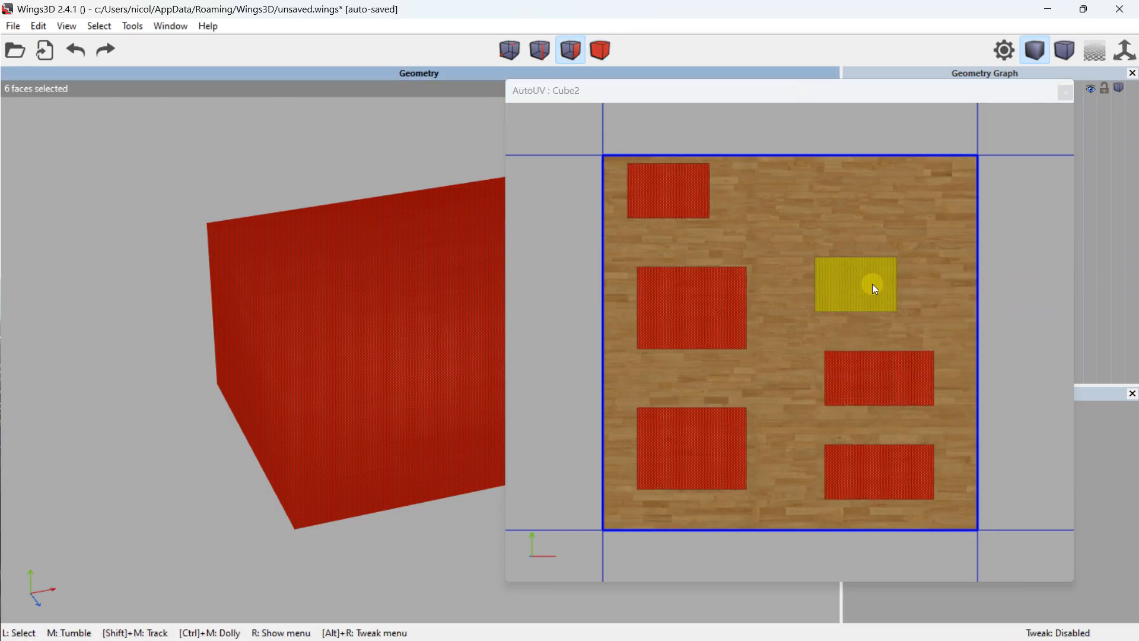
- Scale all six selected UV charts down uniformly over the wood texture
{"action": "right_click", "coordinate": [873, 284]}
{"action": "left_click", "coordinate": [890, 302]}
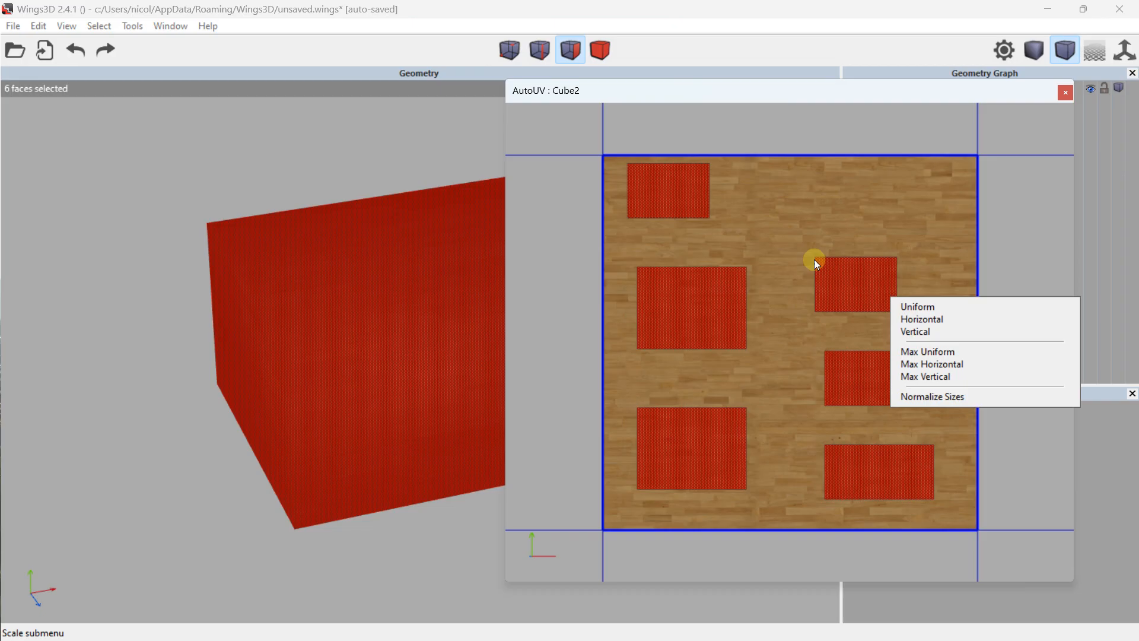
{"action": "left_click", "coordinate": [905, 306]}
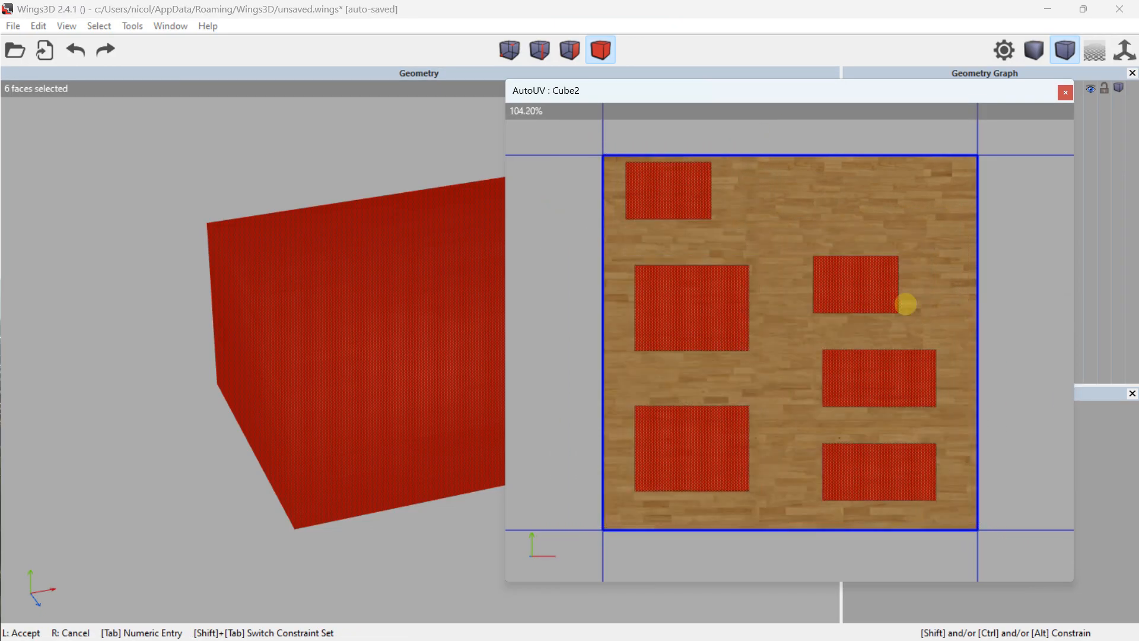
{"action": "left_click", "coordinate": [906, 304]}
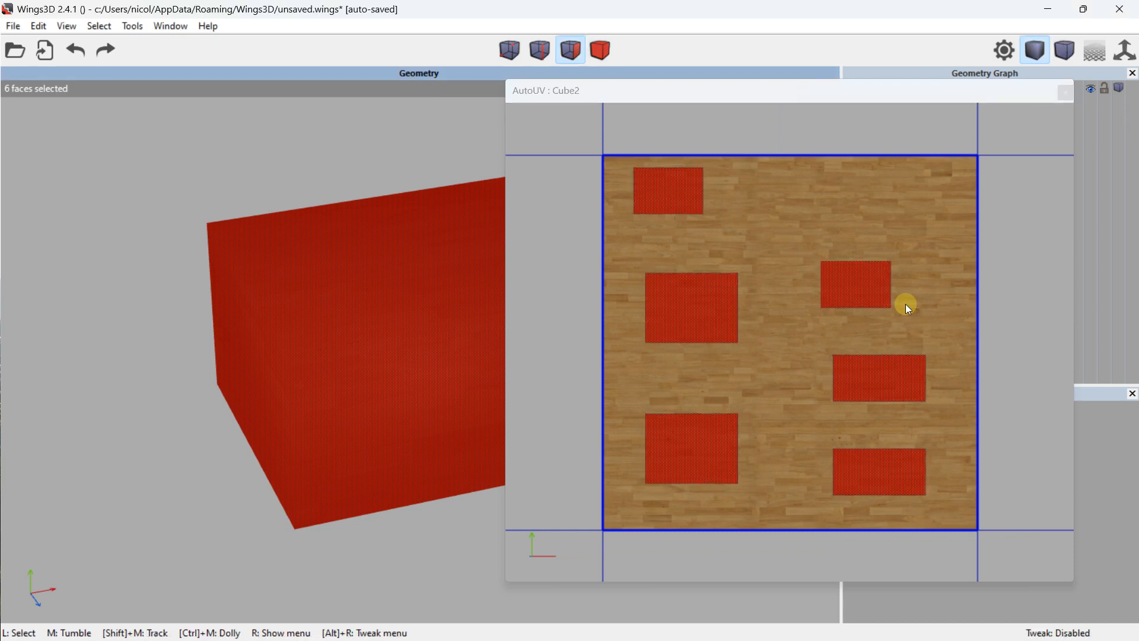
- Rotate all six selected UV charts freely, tilting them slightly counterclockwise over the wood texture
{"action": "left_click", "coordinate": [864, 306]}
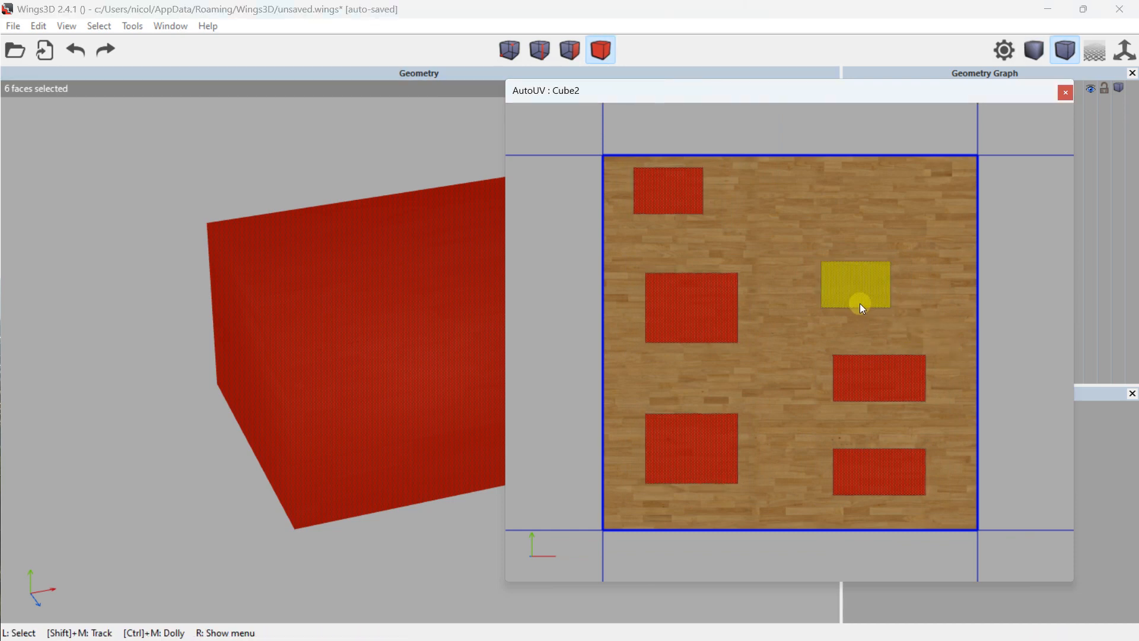
{"action": "right_click", "coordinate": [852, 293]}
{"action": "left_click", "coordinate": [894, 325]}
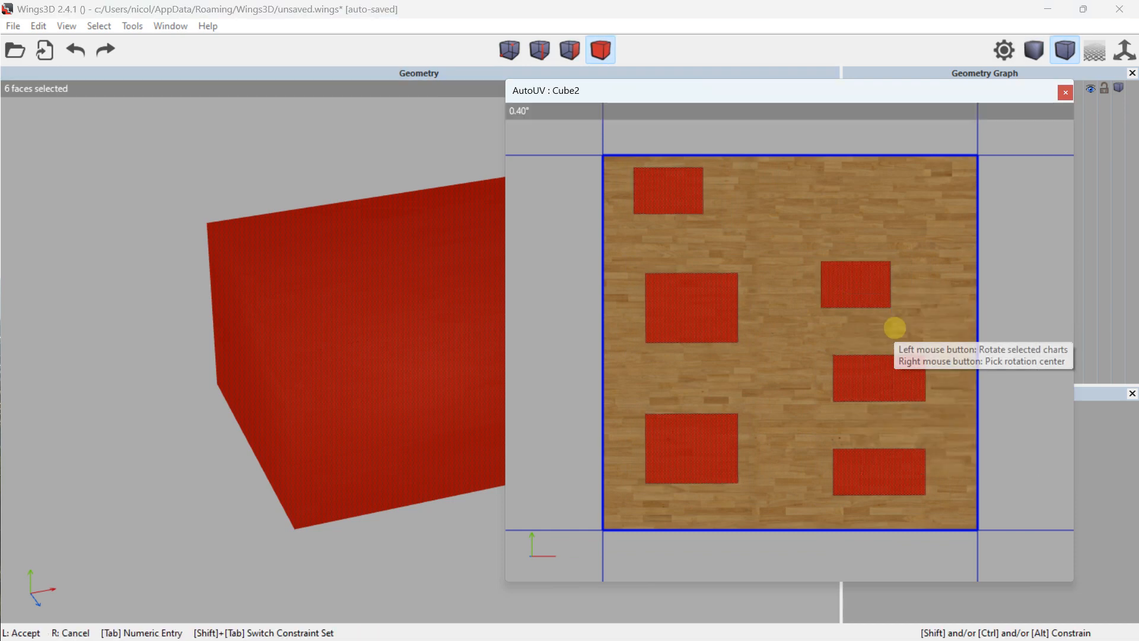
{"action": "left_click", "coordinate": [895, 327]}
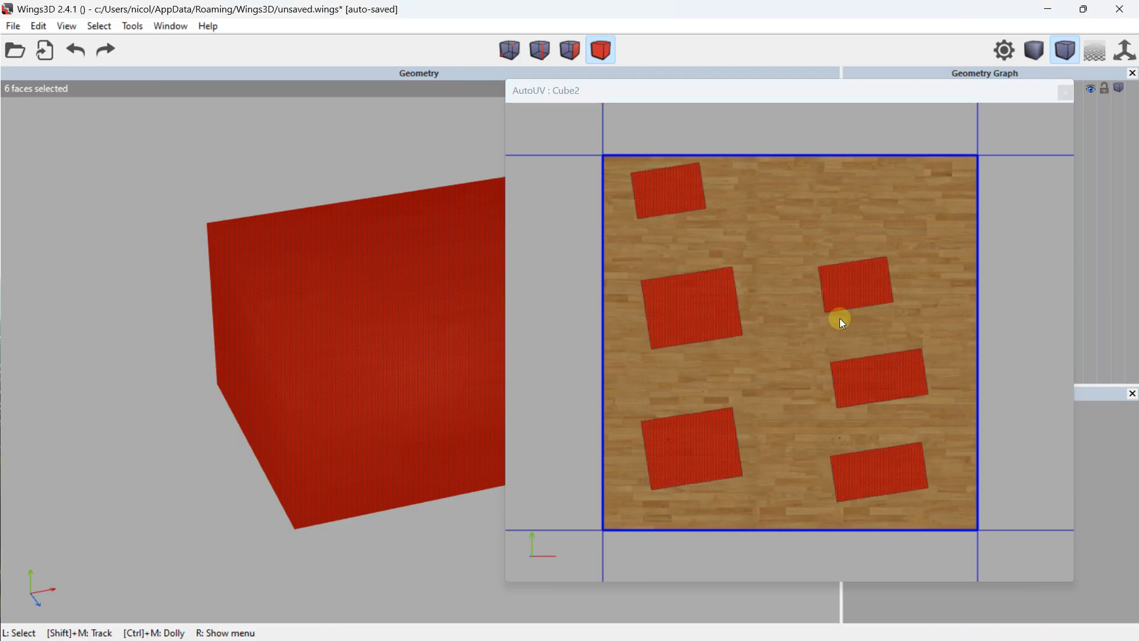
- Close the UV Editor window and display the deselected wood-textured box with smooth shading turned off
{"action": "left_click", "coordinate": [1068, 94]}
{"action": "left_click", "coordinate": [596, 196]}
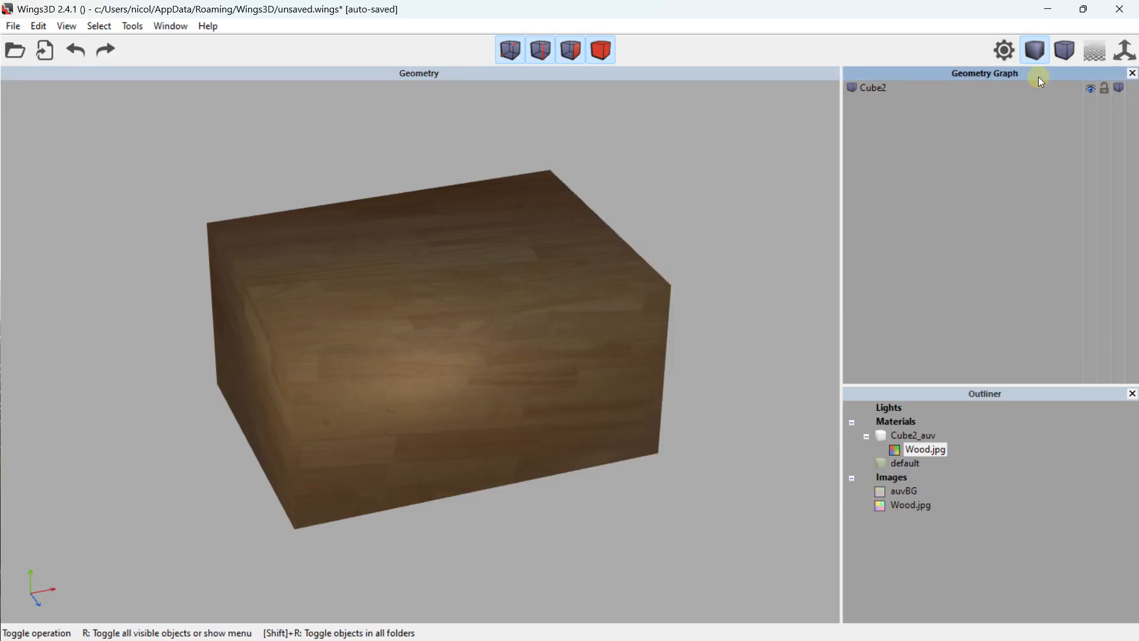
{"action": "left_click", "coordinate": [1033, 52]}
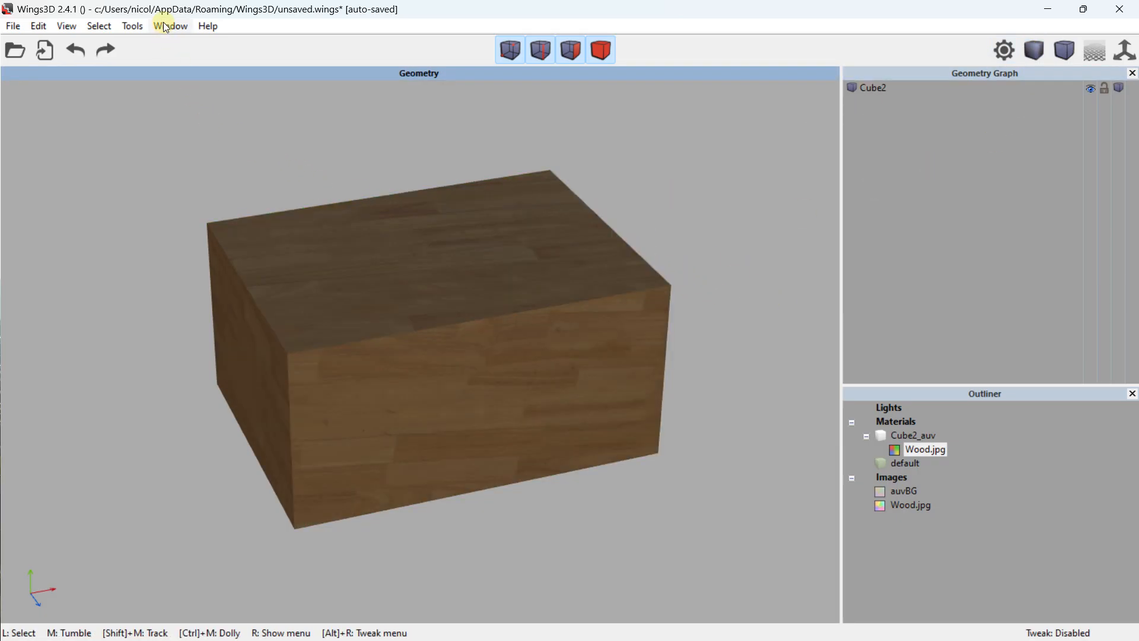
- Select the whole box in body selection mode and reopen it in the UV Editor window
{"action": "left_click", "coordinate": [601, 50]}
{"action": "left_click", "coordinate": [561, 248]}
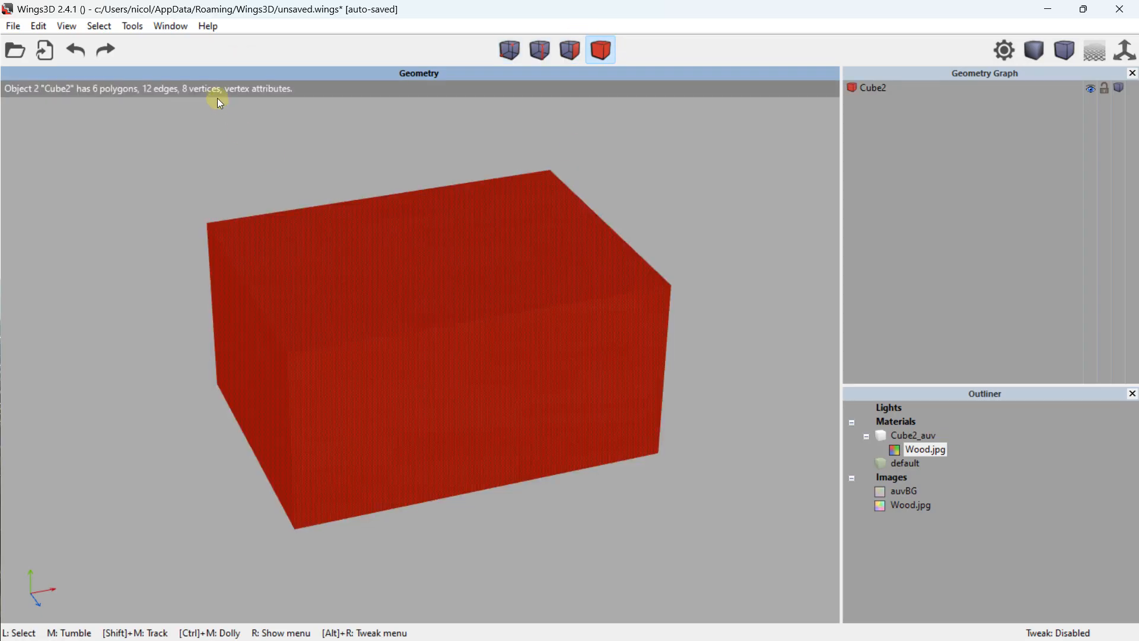
{"action": "left_click", "coordinate": [170, 26]}
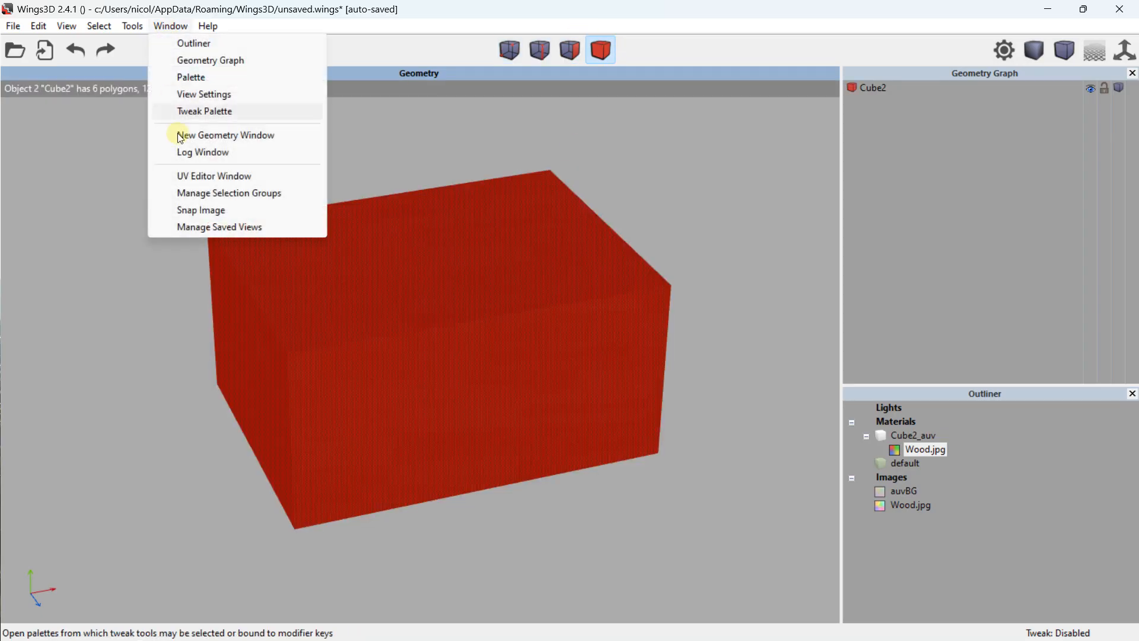
{"action": "left_click", "coordinate": [200, 176]}
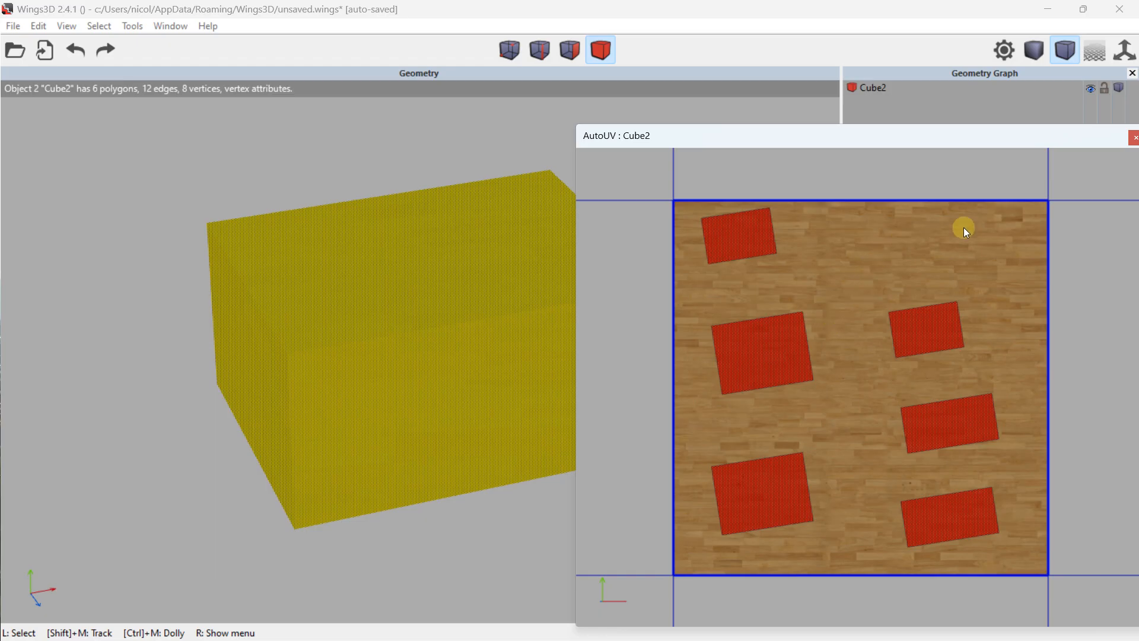
- Rotate all six UV charts clockwise by about 7° to bring them nearly level with the wood texture
{"action": "right_click", "coordinate": [930, 321]}
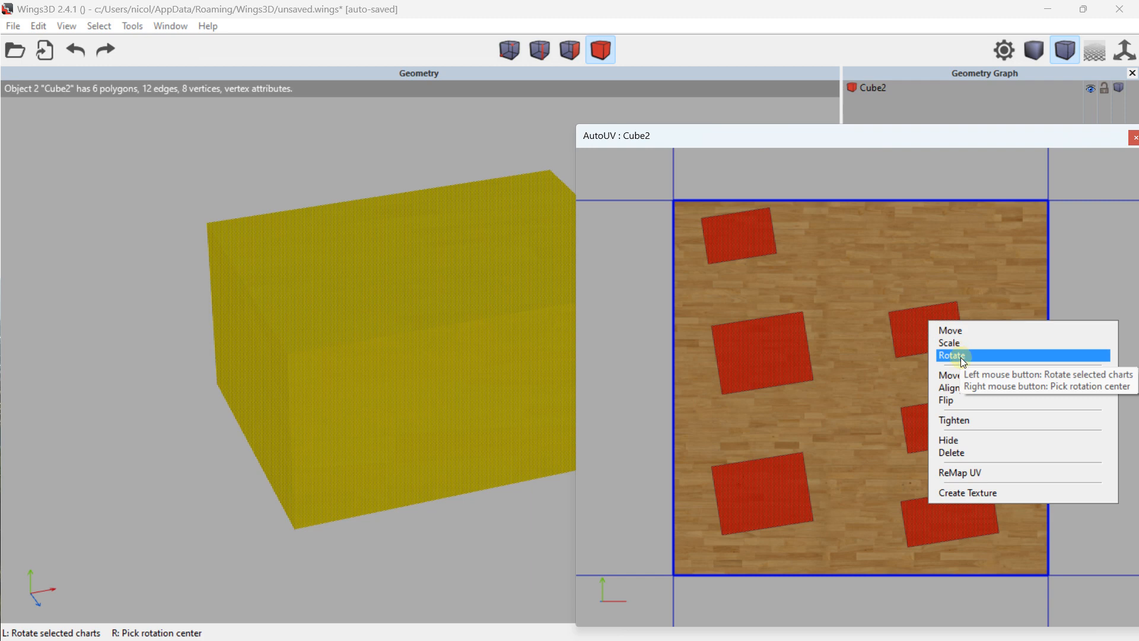
{"action": "left_click", "coordinate": [943, 355]}
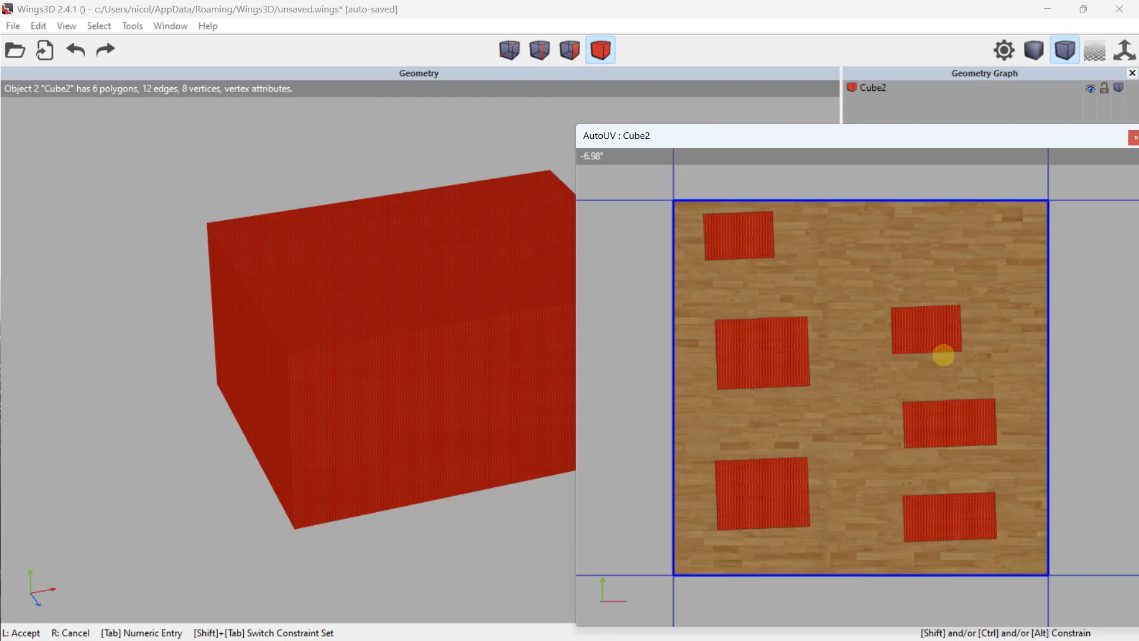
{"action": "left_click", "coordinate": [944, 355]}
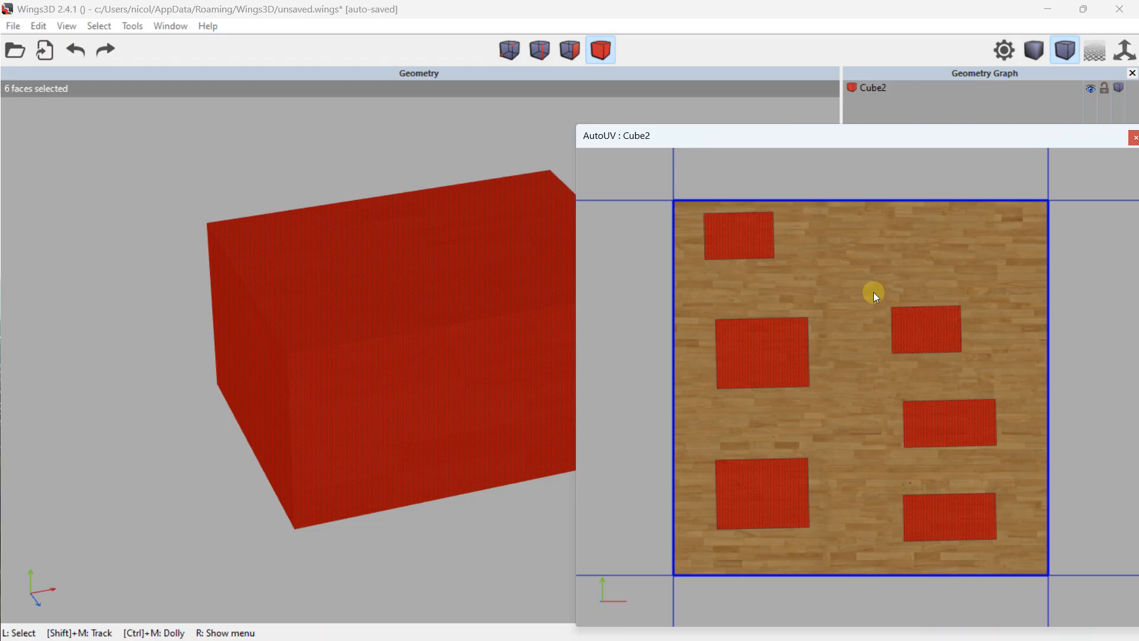
- Reposition the UV Editor window and scale all six UV charts up uniformly to about 127%
{"action": "left_click_drag", "start_coordinate": [804, 133], "coordinate": [663, 112]}
{"action": "right_click", "coordinate": [763, 283]}
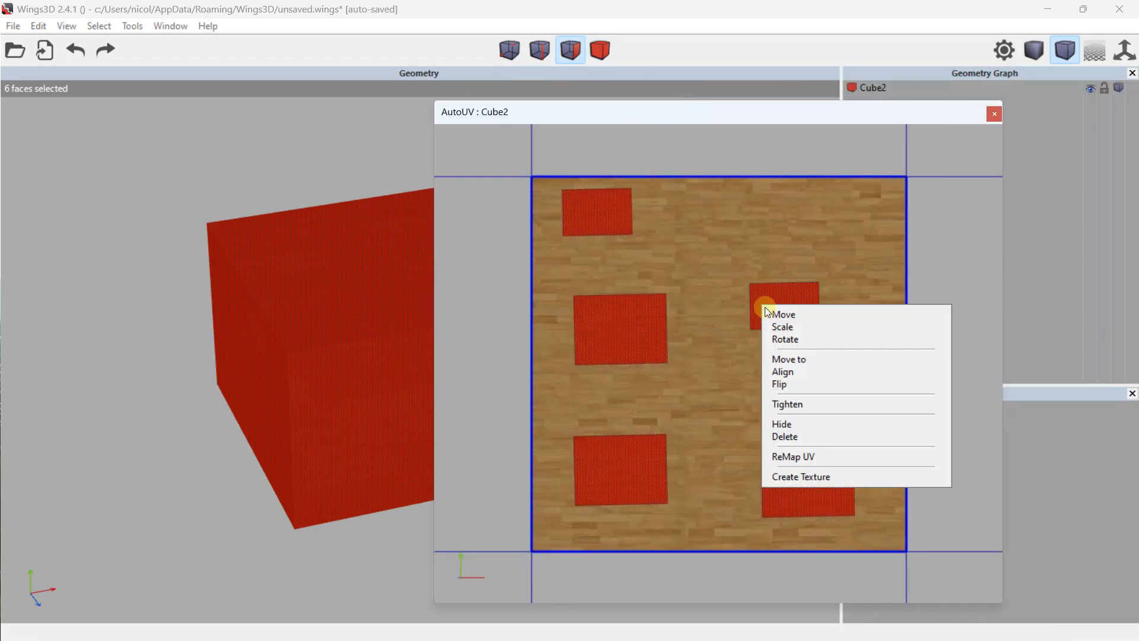
{"action": "left_click", "coordinate": [802, 326]}
{"action": "left_click", "coordinate": [833, 334]}
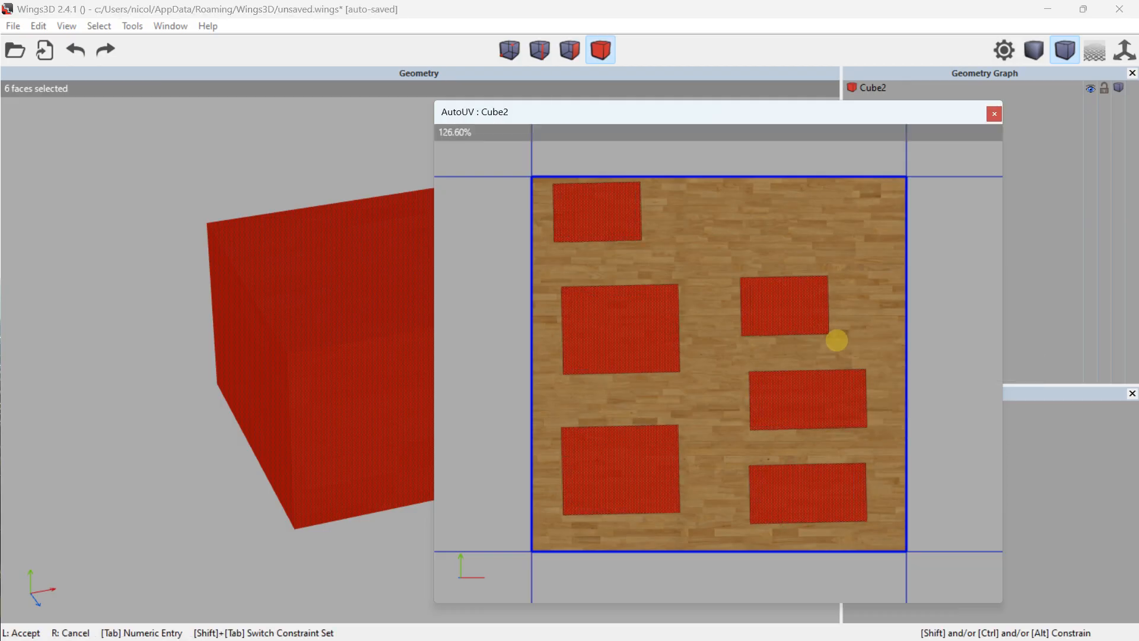
{"action": "left_click", "coordinate": [837, 340]}
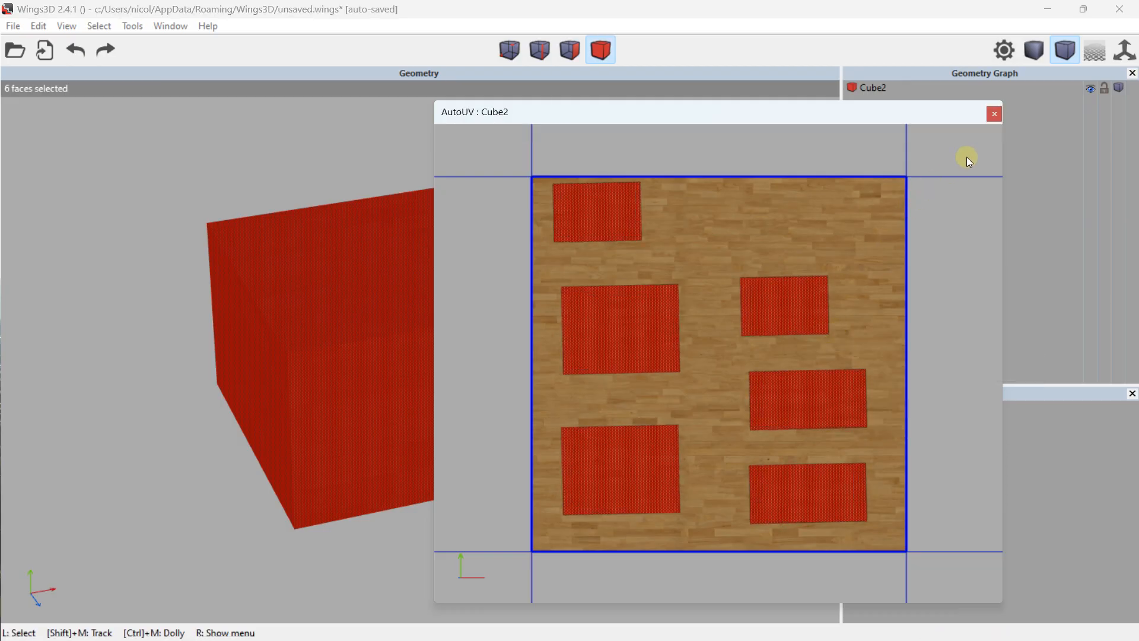
- Close the UV Editor window and clear the selection on the textured box
{"action": "left_click", "coordinate": [995, 115]}
{"action": "left_click", "coordinate": [789, 146]}
{"action": "left_click", "coordinate": [321, 270]}
{"action": "left_click", "coordinate": [736, 176]}
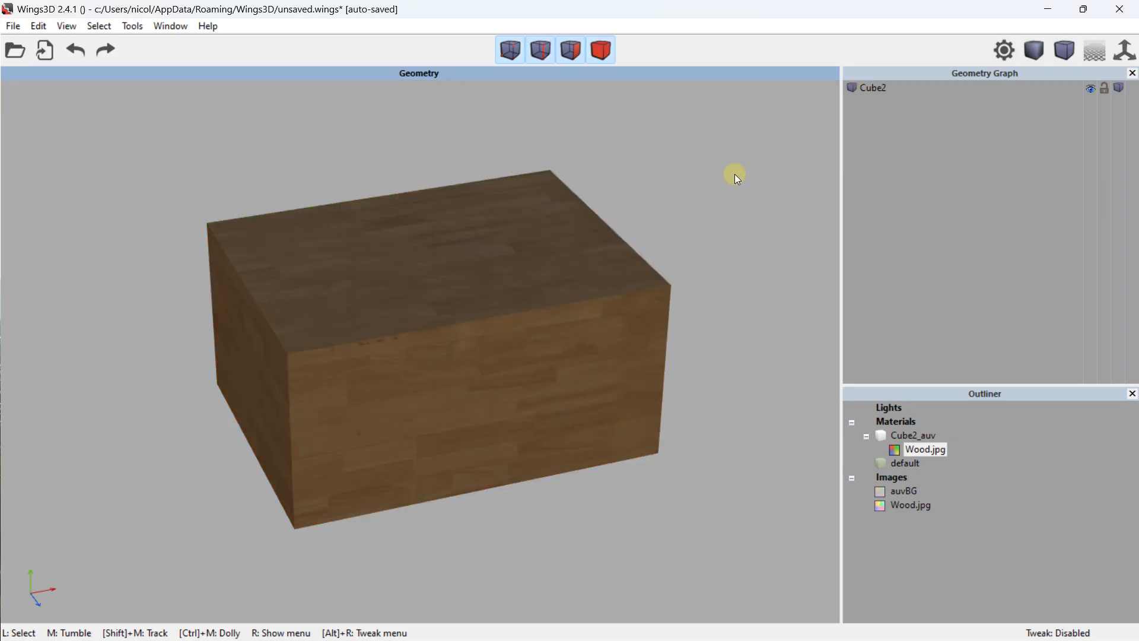
- Delete the Cube2_auv material so the box falls back to the default material
{"action": "left_click", "coordinate": [923, 440]}
{"action": "right_click", "coordinate": [924, 437]}
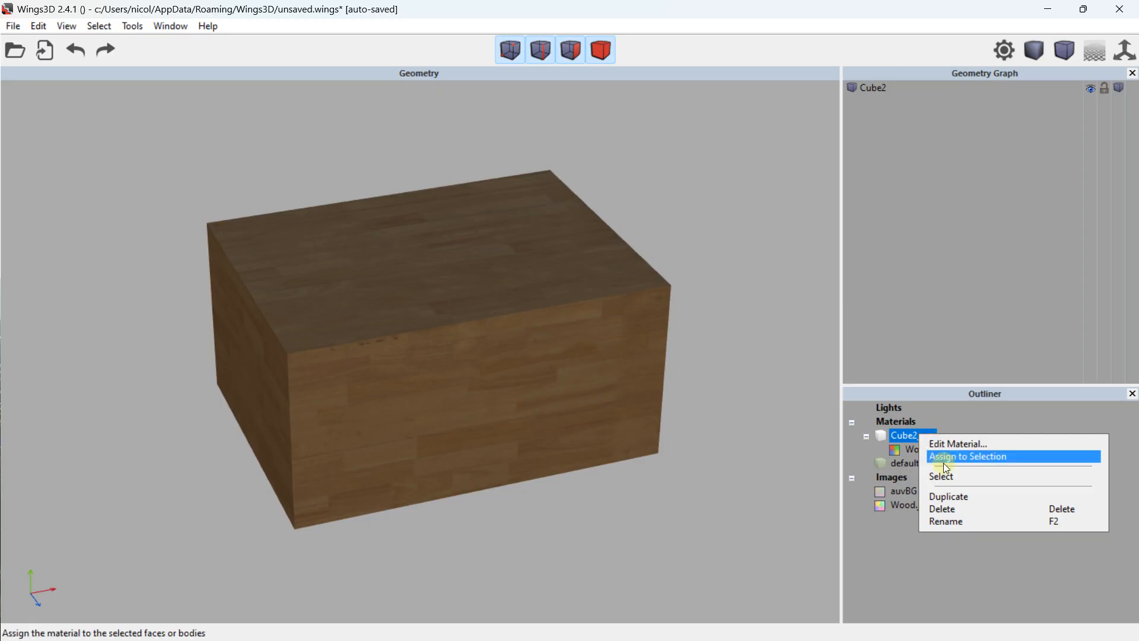
{"action": "left_click", "coordinate": [944, 508]}
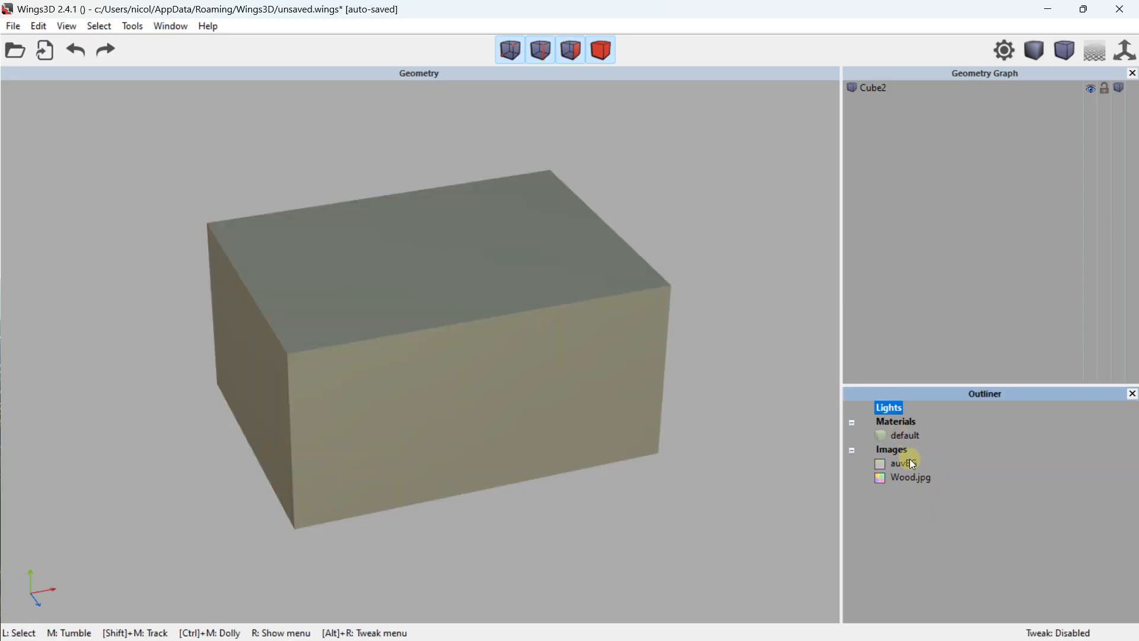
- Delete the auvBG and Wood.jpg images from the project, accepting both deletions
{"action": "left_click", "coordinate": [912, 464]}
{"action": "right_click", "coordinate": [911, 463]}
{"action": "left_click", "coordinate": [937, 502]}
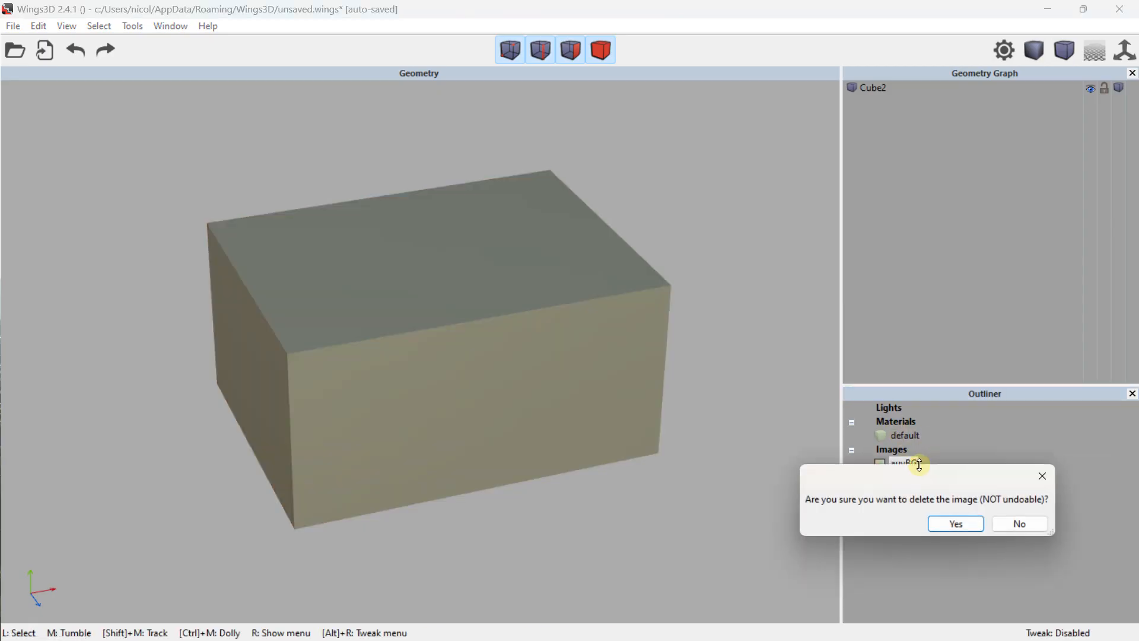
{"action": "left_click", "coordinate": [952, 525]}
{"action": "right_click", "coordinate": [900, 463]}
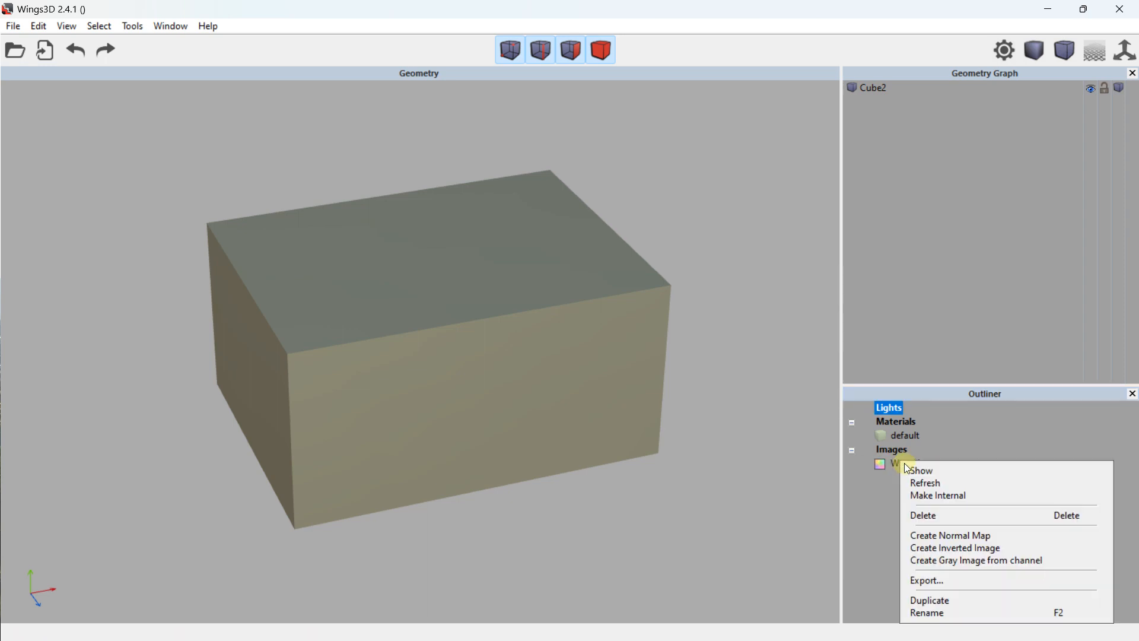
{"action": "left_click", "coordinate": [936, 515]}
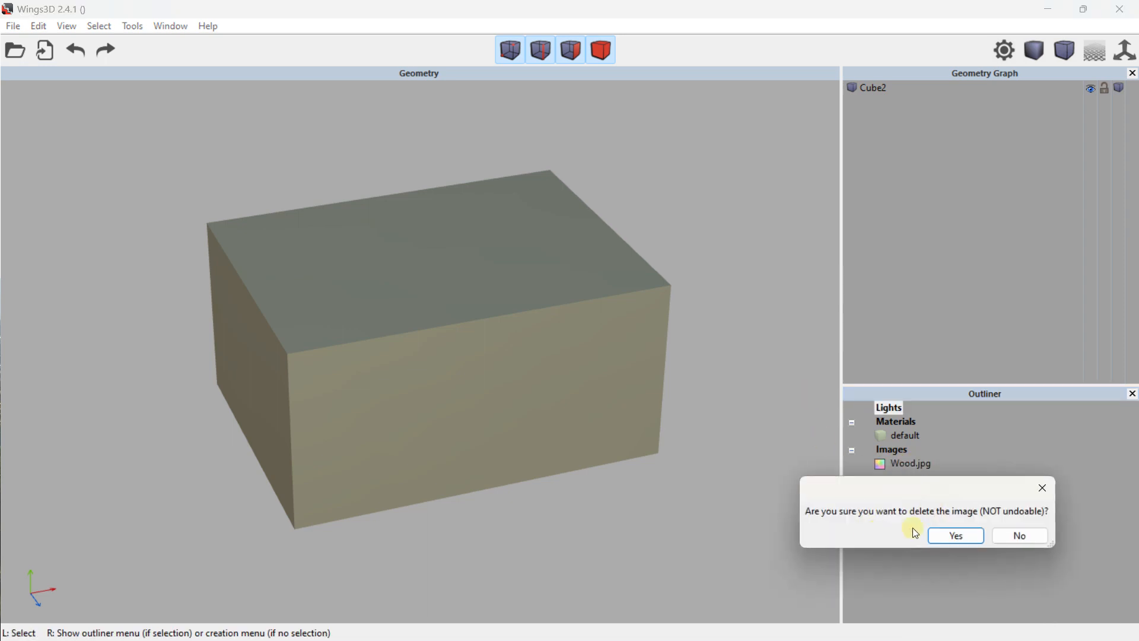
{"action": "left_click", "coordinate": [953, 536]}
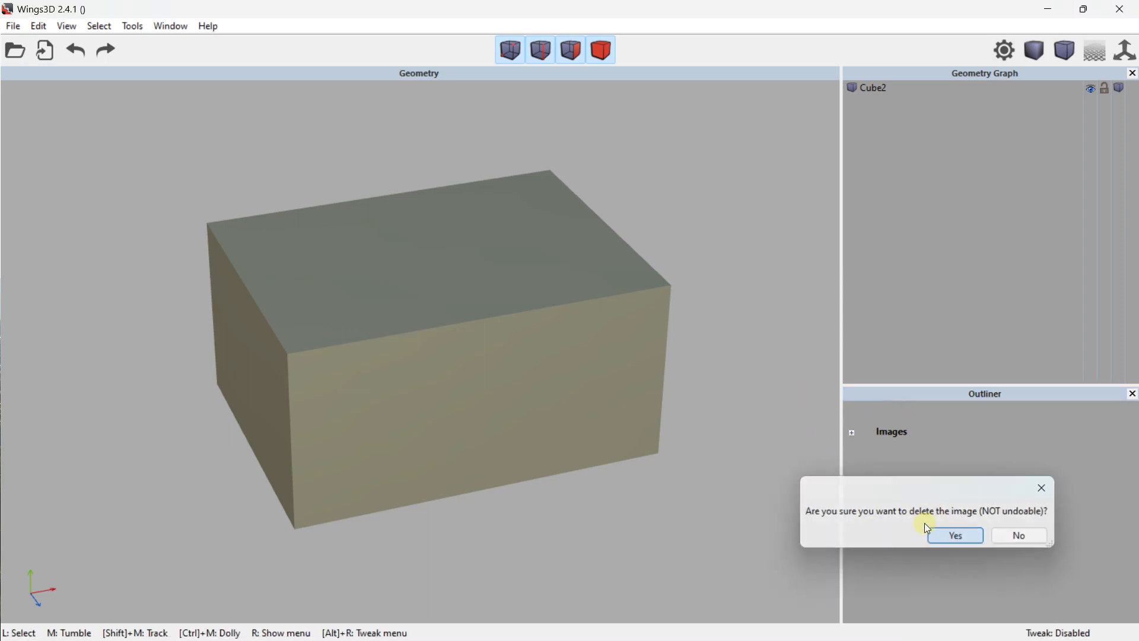
- Show the ground plane grid and the coordinate axes in the geometry view
{"action": "left_click", "coordinate": [1097, 55]}
{"action": "left_click", "coordinate": [1125, 52]}
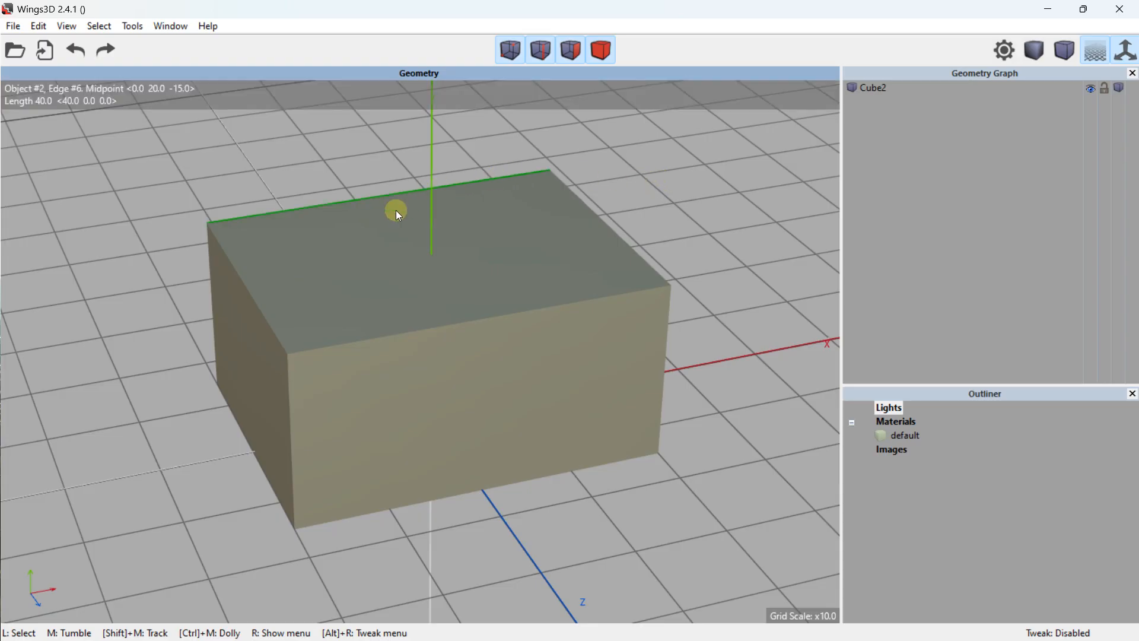
- Delete the Cube2 box to leave the scene empty
{"action": "mouse_move", "coordinate": [396, 210]}
{"action": "middle_mouse_down"}
{"action": "mouse_move", "coordinate": [364, 240]}
{"action": "mouse_move", "coordinate": [382, 227]}
{"action": "middle_mouse_up"}
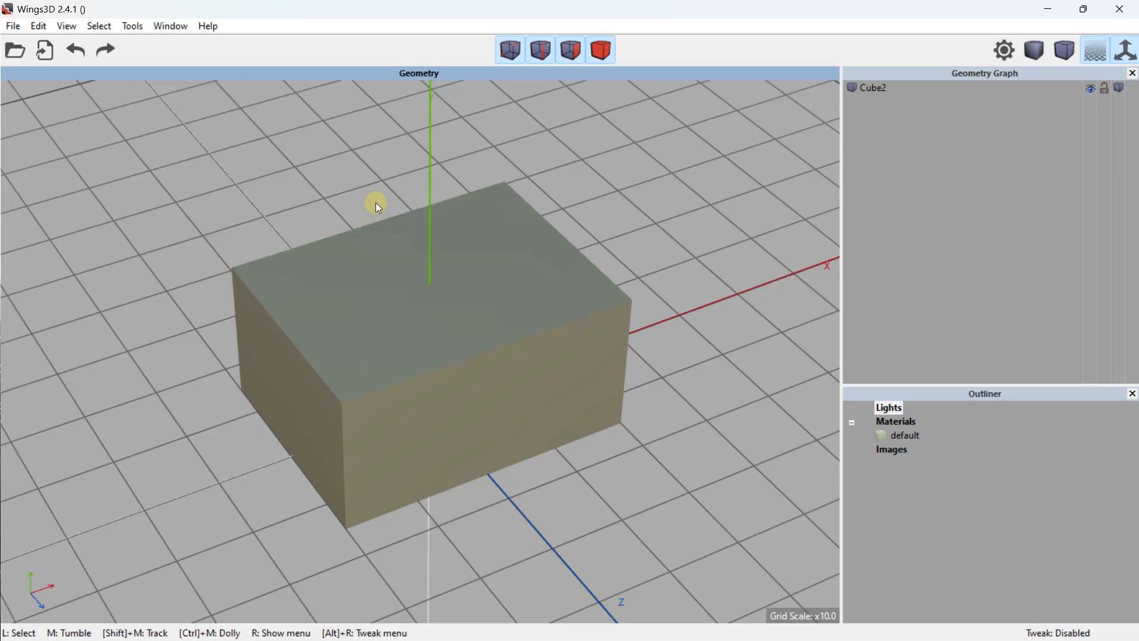
{"action": "middle_click_drag", "start_coordinate": [390, 231], "coordinate": [391, 229]}
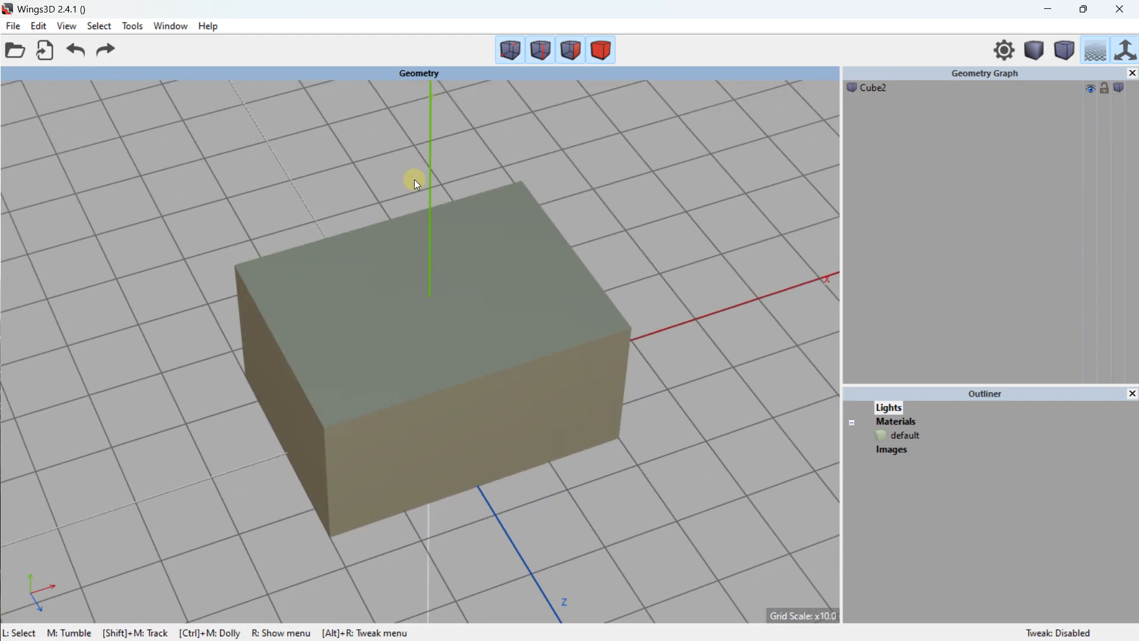
{"action": "middle_click_drag", "start_coordinate": [445, 283], "coordinate": [446, 282]}
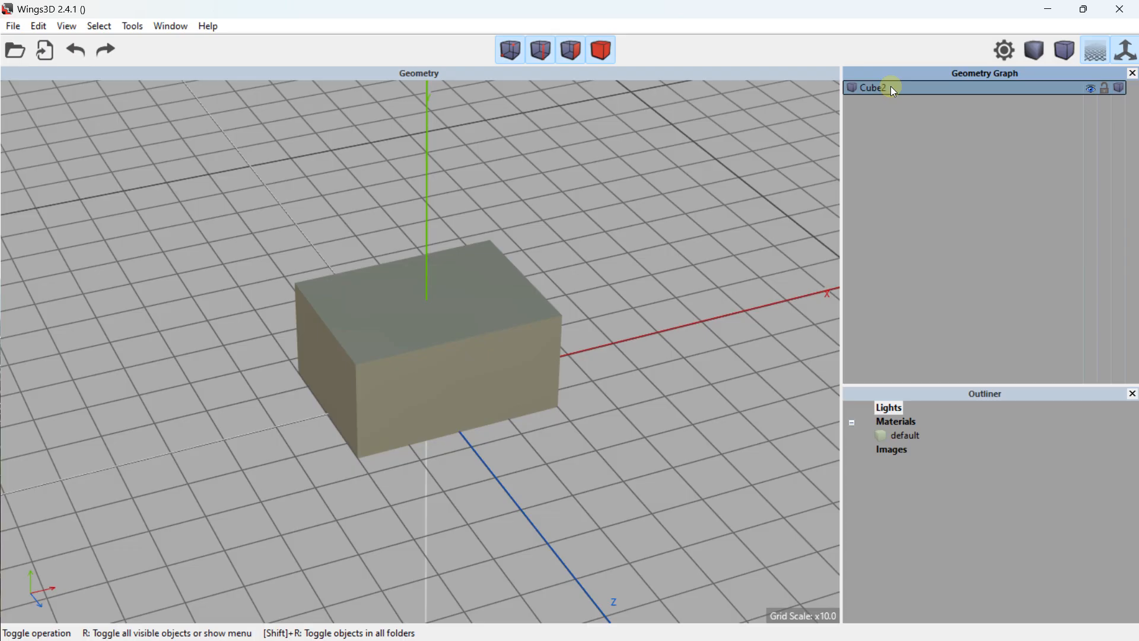
{"action": "key", "text": "Delete"}
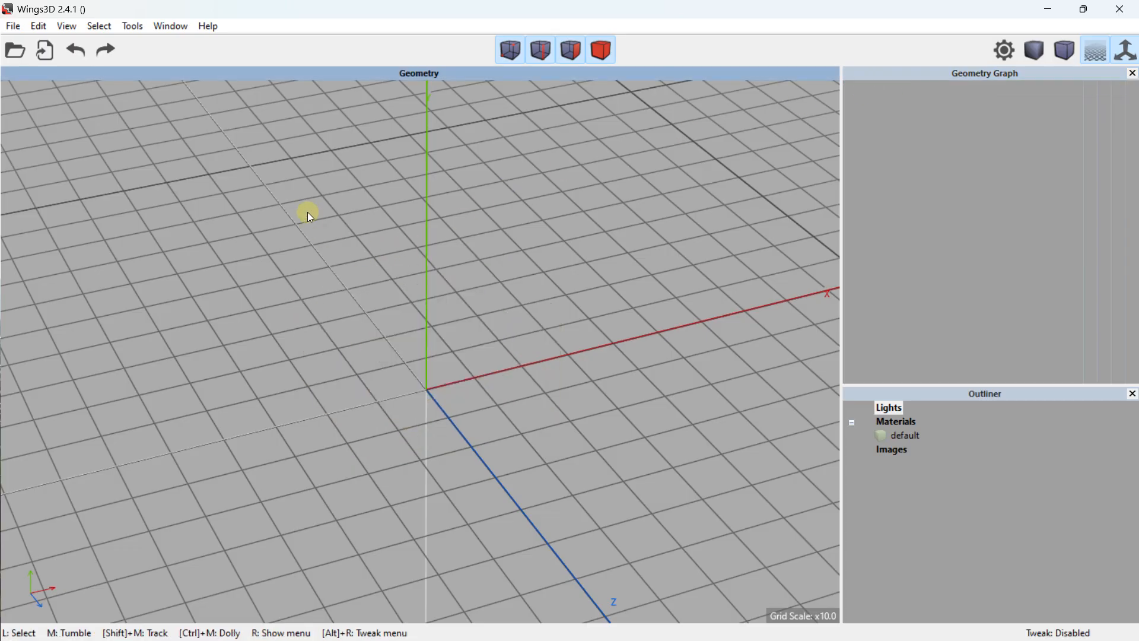